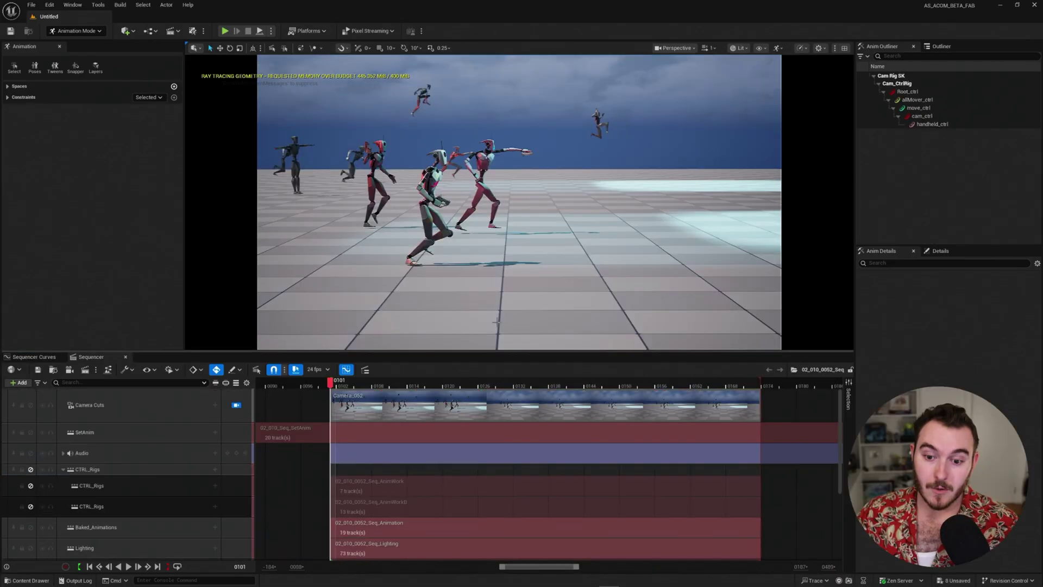
Play the current shot and open the 02_010_0052_Seq level sequence from the 02_010_0052 episode folder.
{"action": "key", "text": "space"}
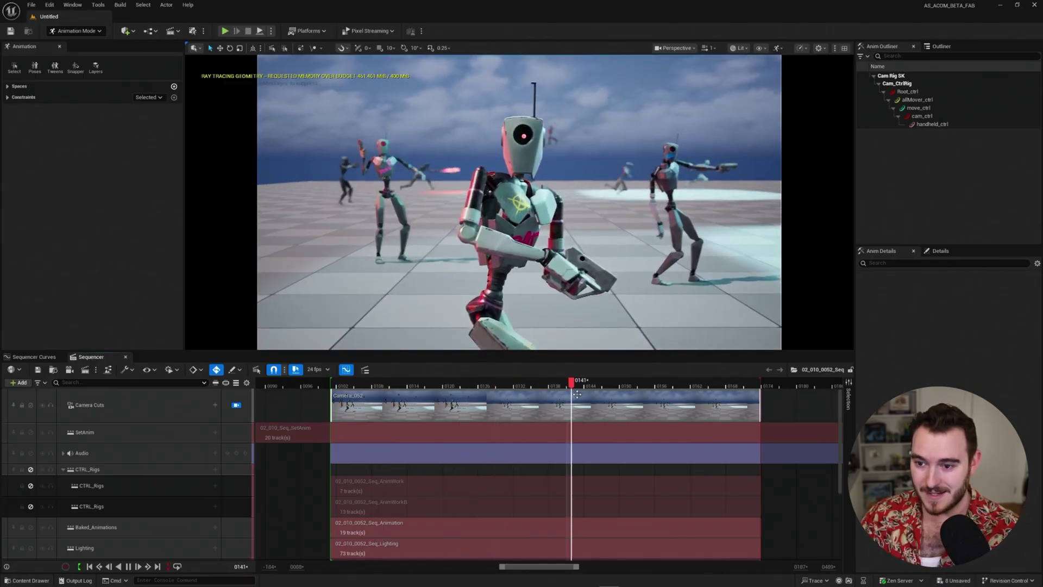
{"action": "key", "text": "ctrl+space"}
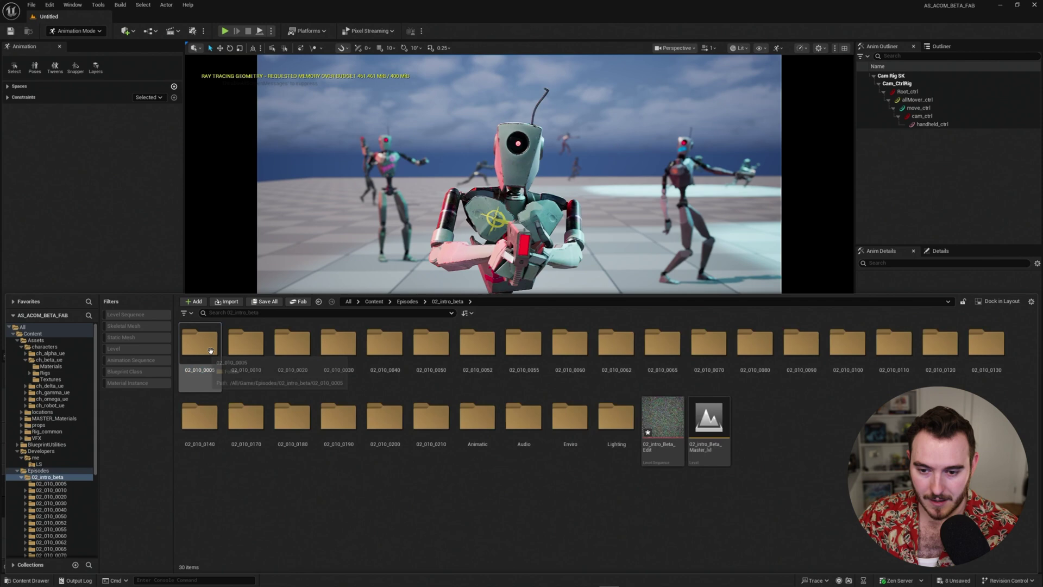
{"action": "double_click", "coordinate": [478, 350]}
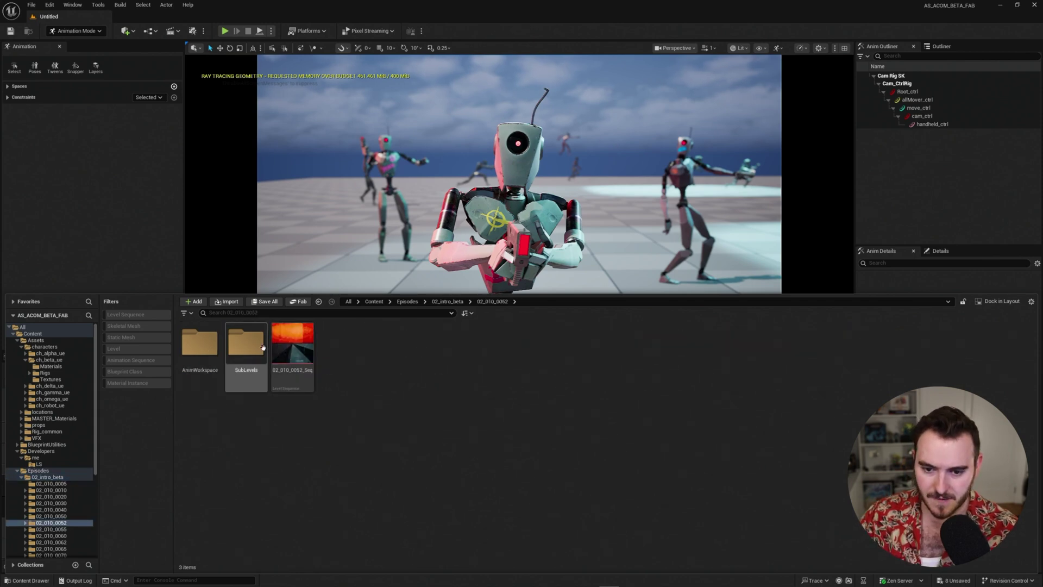
{"action": "left_click", "coordinate": [294, 348]}
{"action": "double_click", "coordinate": [293, 348]}
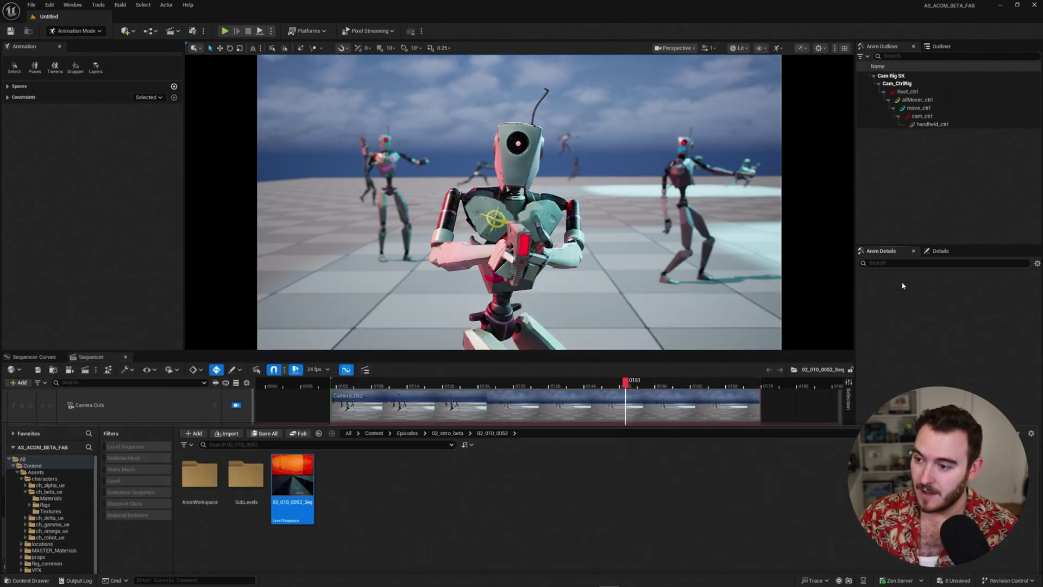
Unlock the viewport from the camera cuts, look at the scene from outside, and return to the shot camera.
{"action": "left_click", "coordinate": [236, 405]}
{"action": "right_click_drag", "start_coordinate": [489, 217], "coordinate": [424, 245]}
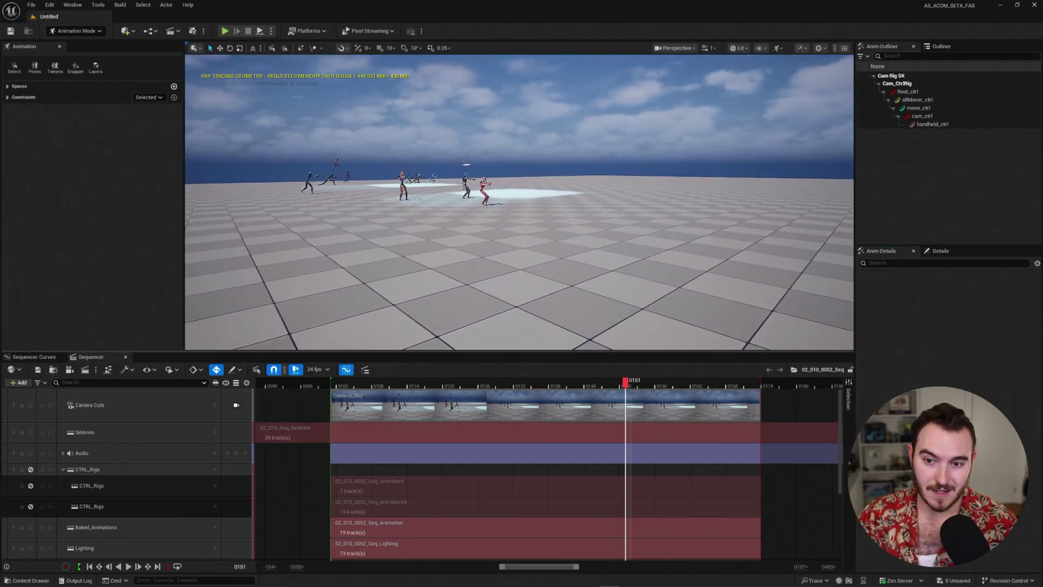
{"action": "left_click", "coordinate": [237, 405]}
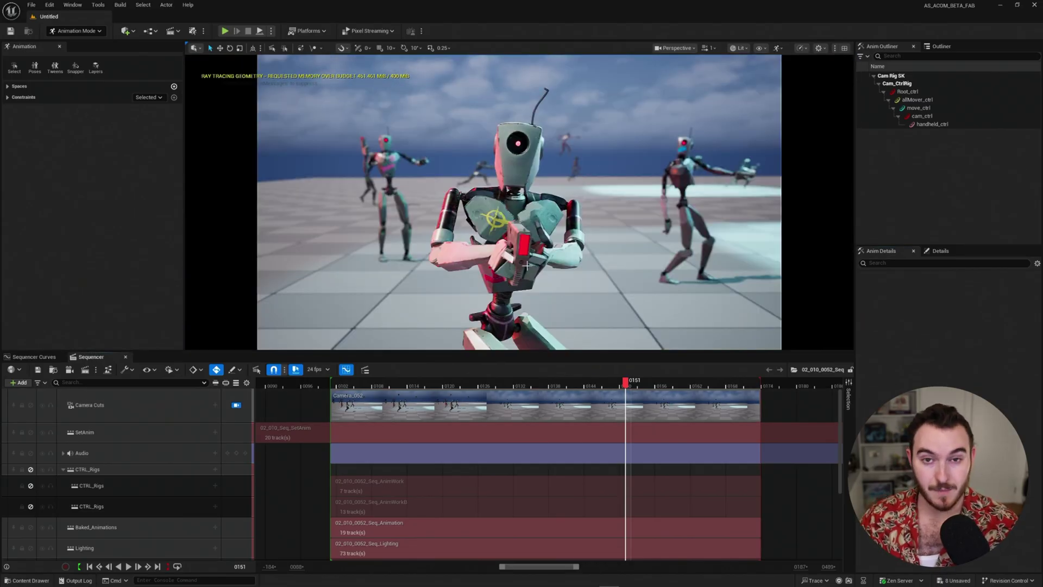
{"action": "key", "text": "ctrl+space"}
{"action": "key", "text": "ctrl+space"}
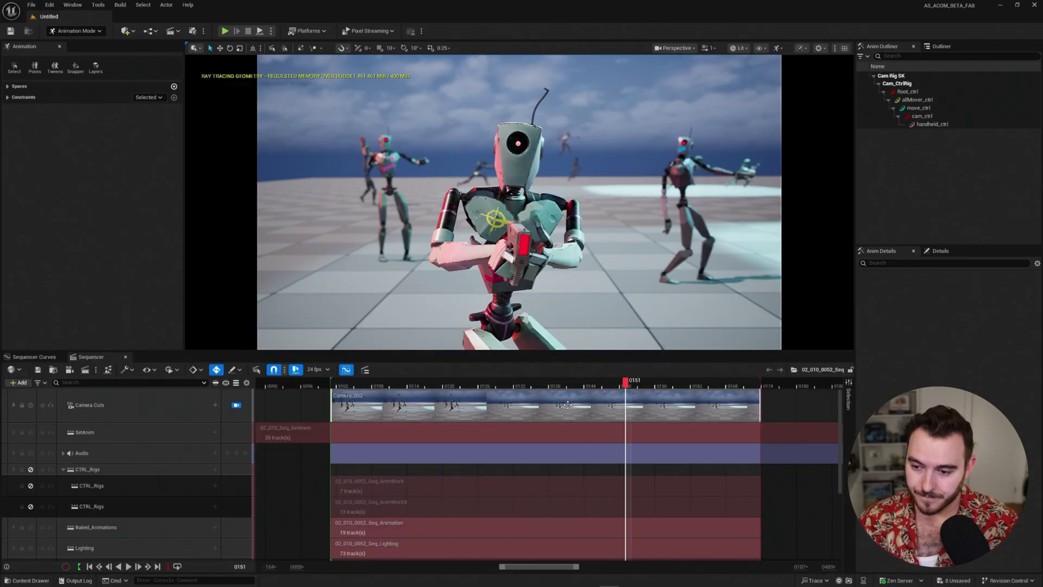
Play the shot through its camera and scrub the timeline to frame 155.
{"action": "key", "text": "space"}
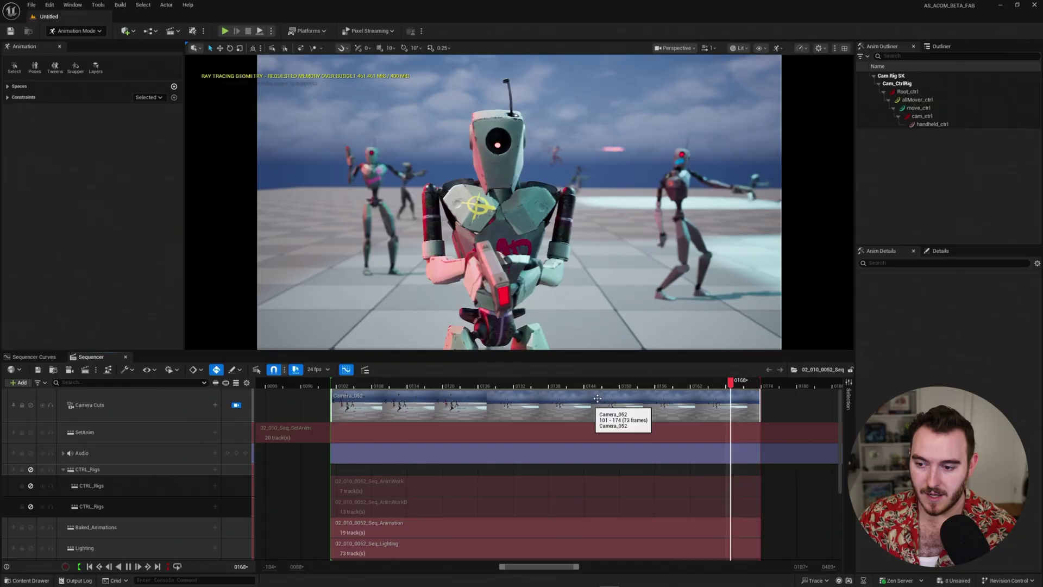
{"action": "key", "text": "space"}
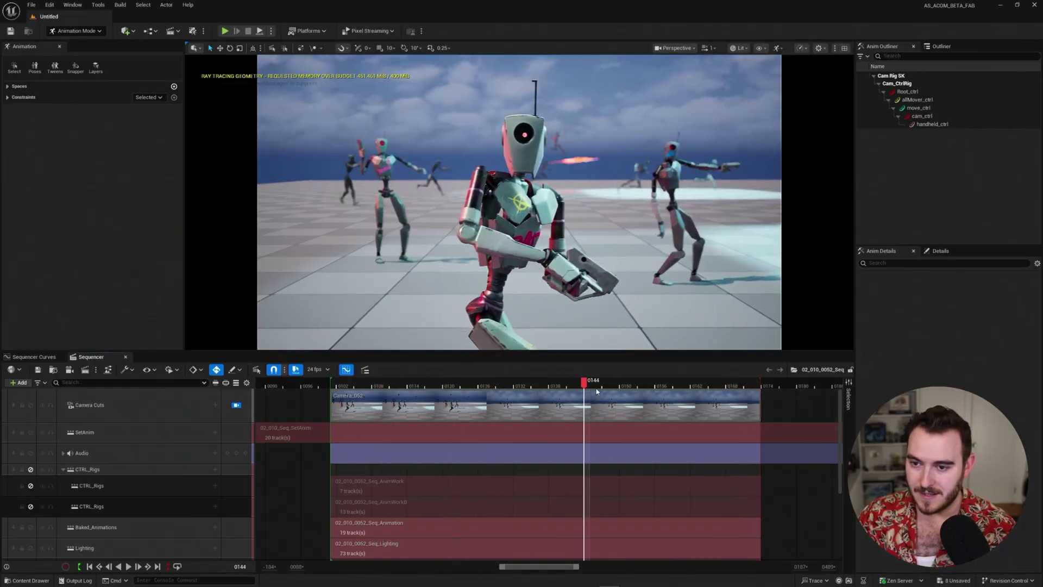
{"action": "left_click_drag", "start_coordinate": [597, 391], "coordinate": [651, 388]}
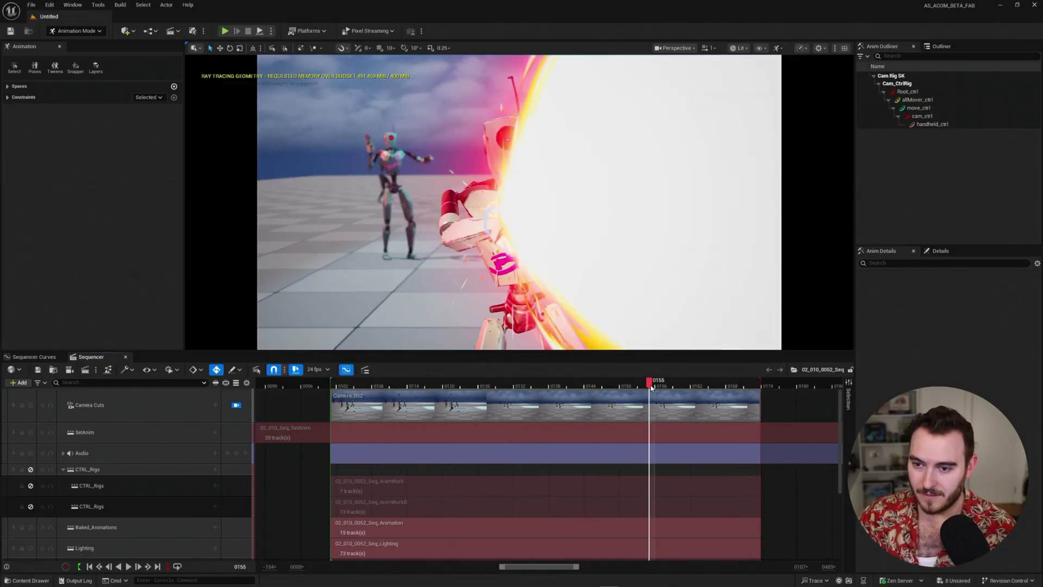
Unlock the viewport from the shot camera, examine the camera rig up close, and scrub to frame 151.
{"action": "left_click", "coordinate": [237, 405]}
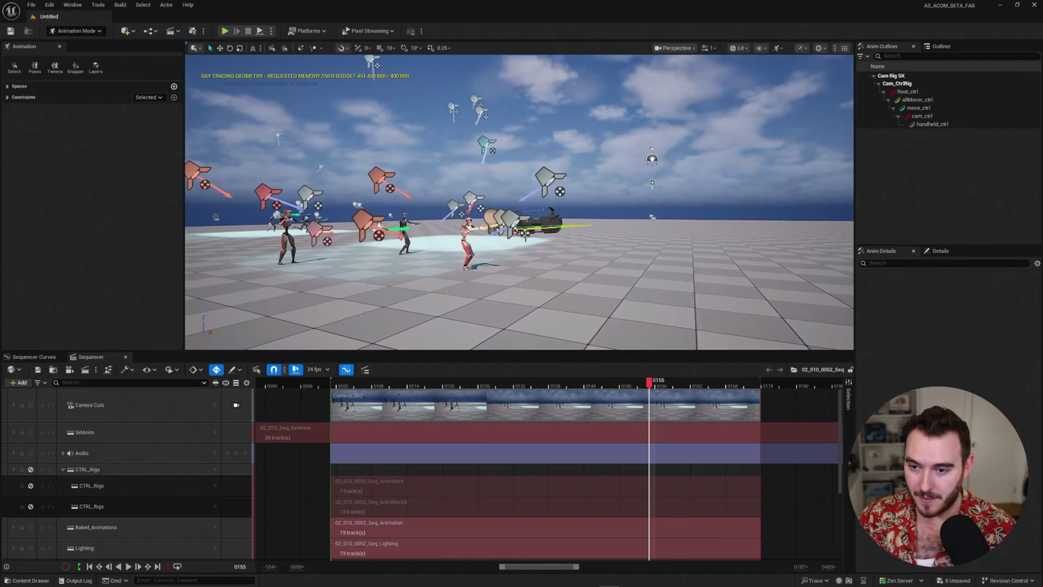
{"action": "key", "text": "w"}
{"action": "key", "text": "a"}
{"action": "right_click_drag", "start_coordinate": [520, 202], "coordinate": [662, 203]}
{"action": "scroll", "coordinate": [520, 203], "scroll_direction": "down", "scroll_amount": 2}
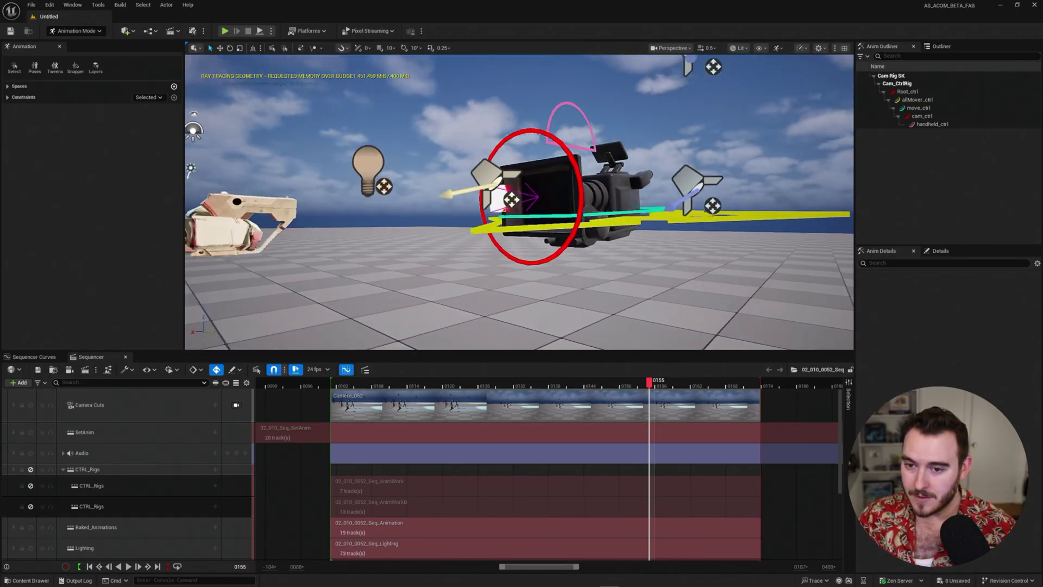
{"action": "key", "text": "w"}
{"action": "right_click_drag", "start_coordinate": [526, 237], "coordinate": [565, 229]}
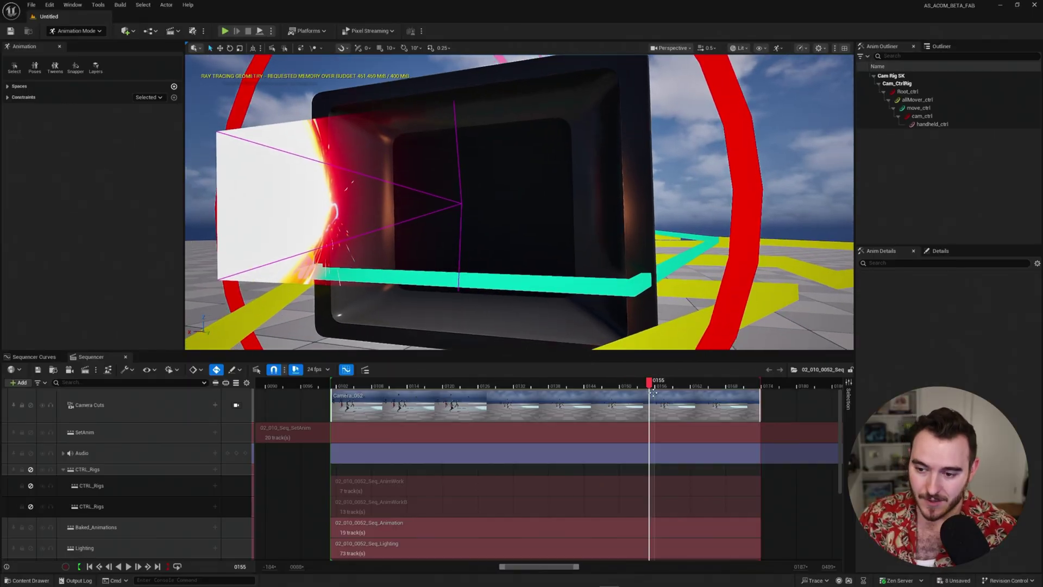
{"action": "left_click_drag", "start_coordinate": [652, 386], "coordinate": [628, 385]}
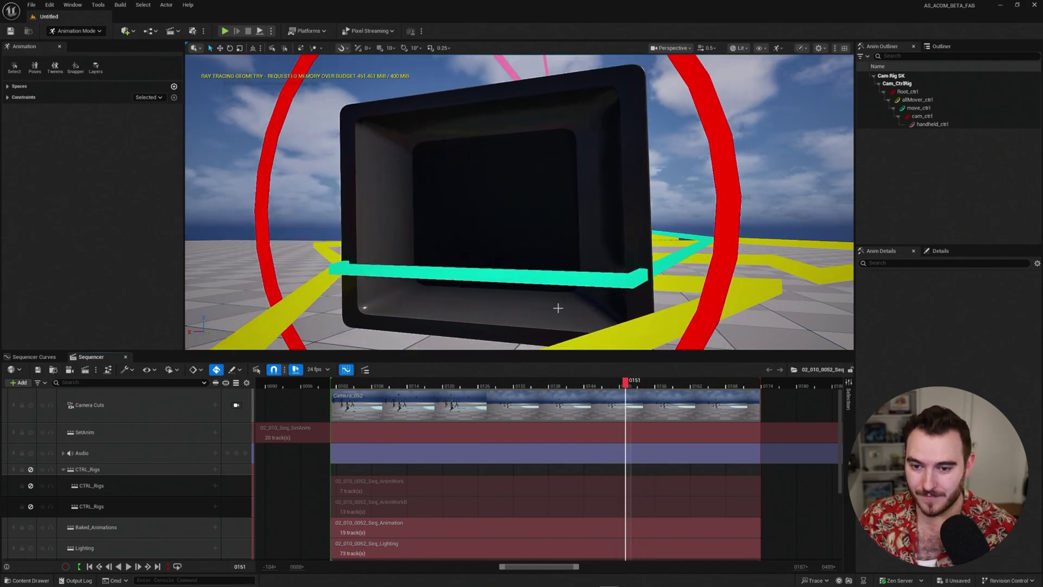
View the foreground robot from beside the camera rig and scrub the timeline to frame 124.
{"action": "key", "text": "s"}
{"action": "mouse_move", "coordinate": [558, 307]}
{"action": "right_mouse_down"}
{"action": "mouse_move", "coordinate": [435, 304]}
{"action": "mouse_move", "coordinate": [332, 348]}
{"action": "mouse_move", "coordinate": [304, 320]}
{"action": "mouse_move", "coordinate": [556, 289]}
{"action": "right_mouse_up"}
{"action": "key", "text": "d"}
{"action": "key", "text": "a"}
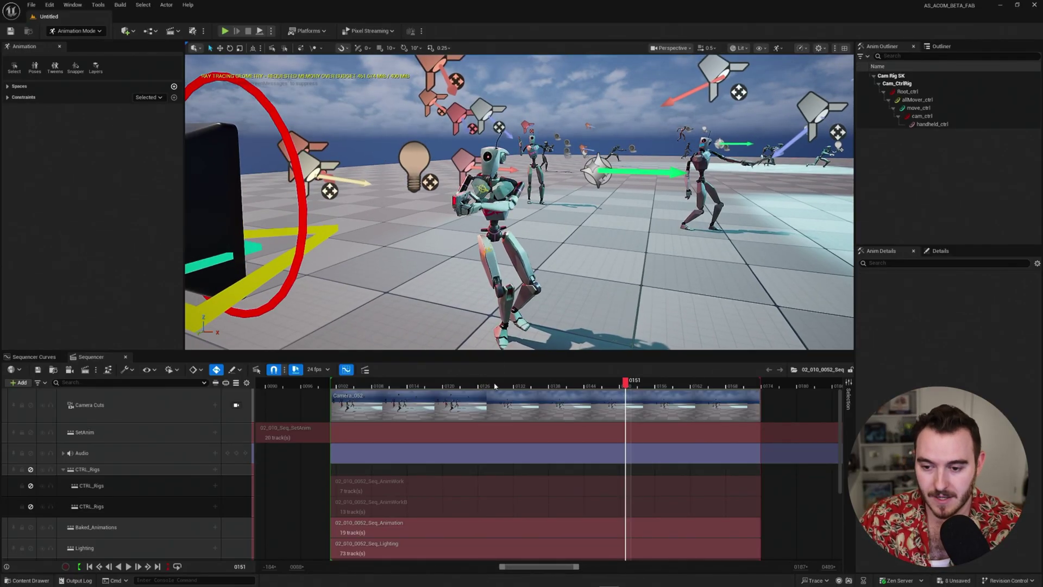
{"action": "left_click", "coordinate": [549, 382]}
{"action": "left_click_drag", "start_coordinate": [562, 381], "coordinate": [465, 413]}
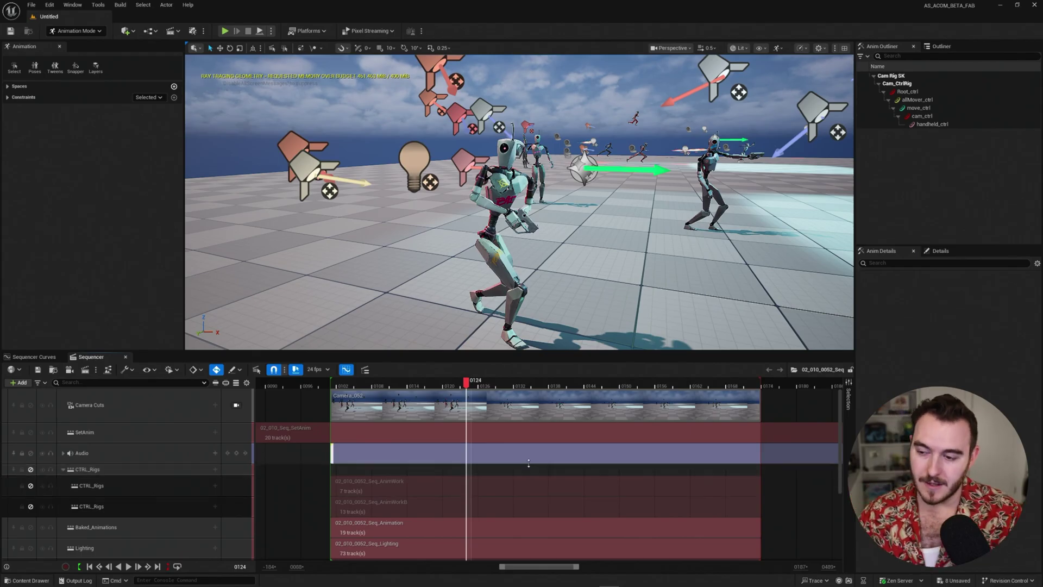
Open the 02_010_0052_Seq_Animation subsequence from the Baked_Animations track.
{"action": "scroll", "coordinate": [516, 475], "scroll_direction": "down", "scroll_amount": 2}
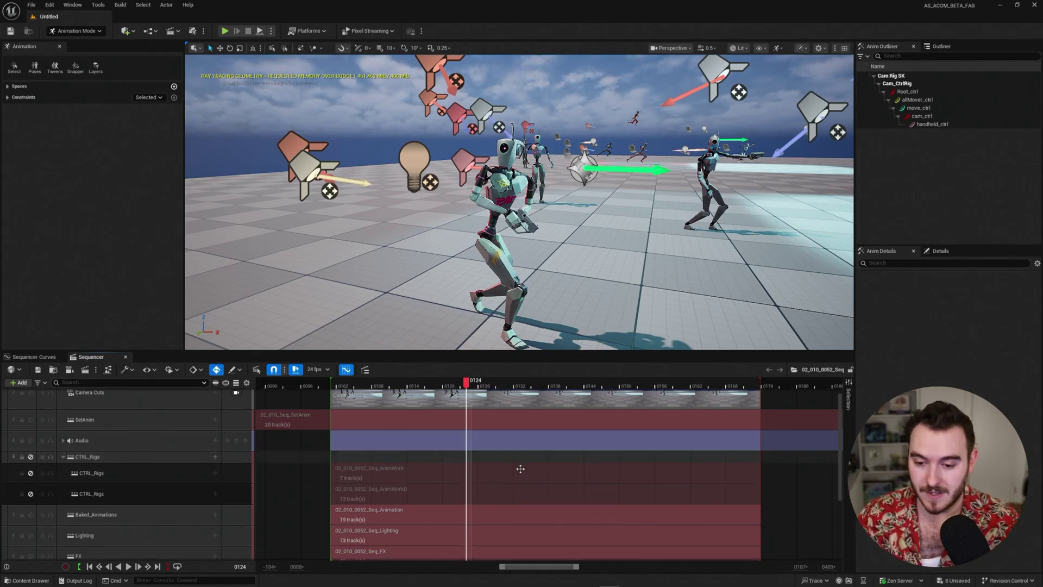
{"action": "left_click", "coordinate": [152, 489]}
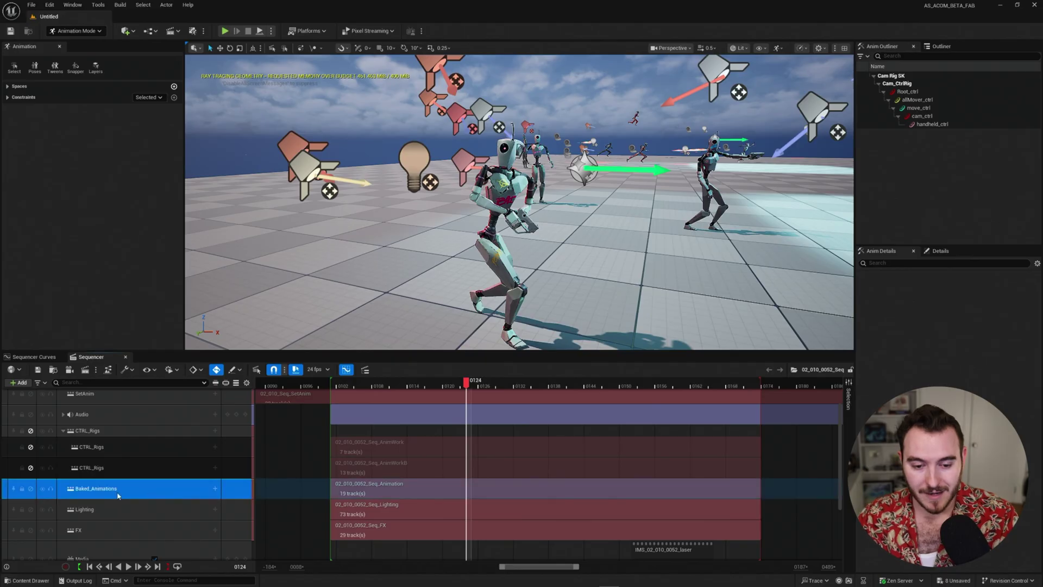
{"action": "double_click", "coordinate": [414, 491]}
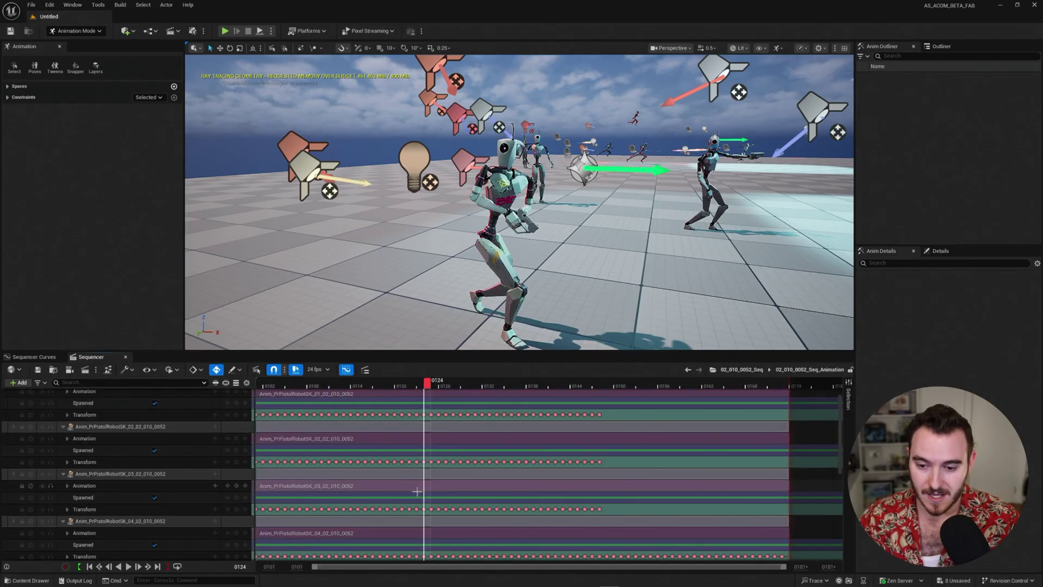
Select the foreground robot, expand its Anim_Robot_01_02_010_0052 track, and examine the baked animation section.
{"action": "left_click", "coordinate": [489, 210]}
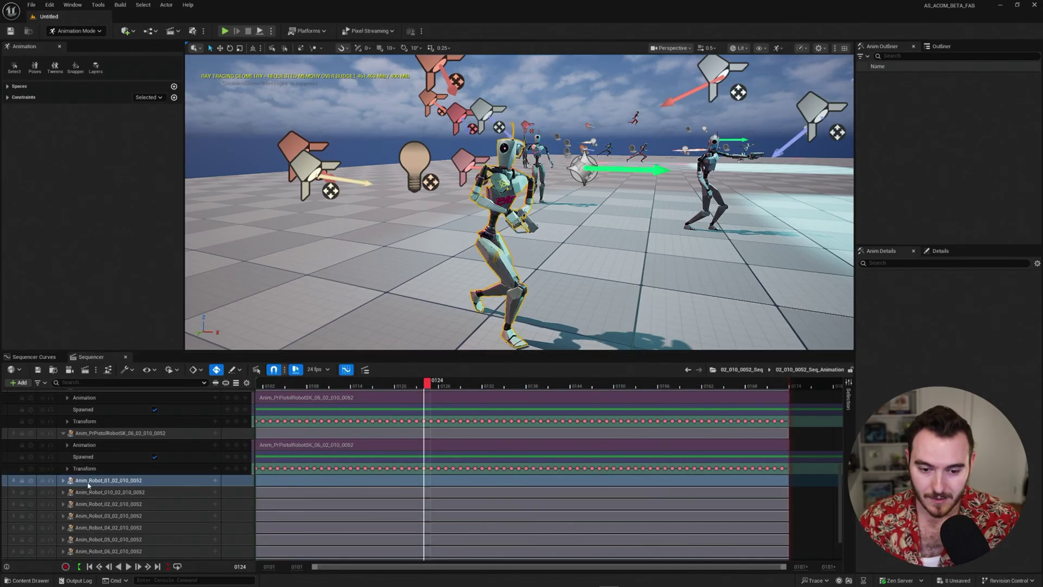
{"action": "left_click", "coordinate": [63, 480]}
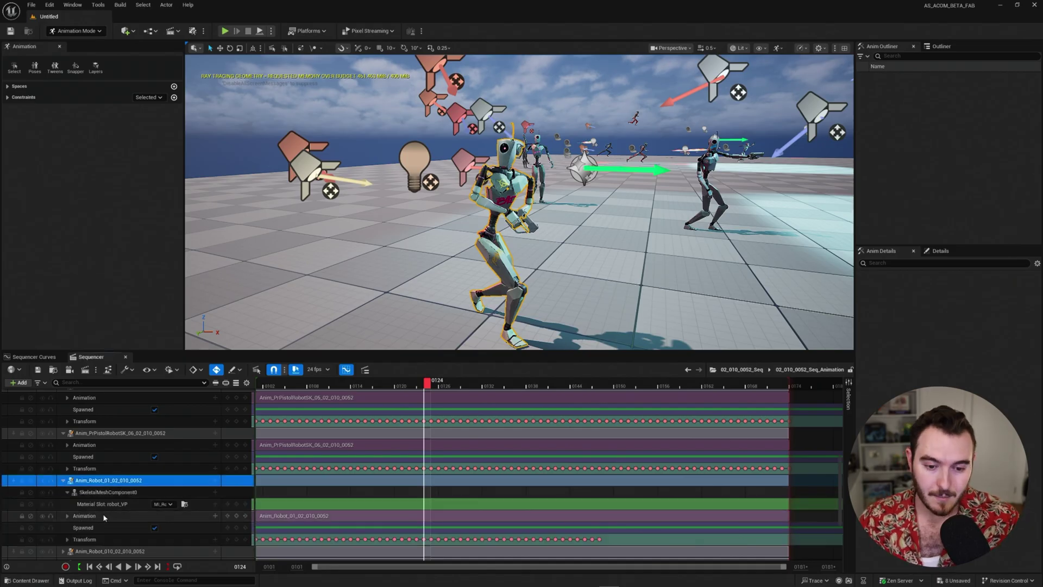
{"action": "left_click", "coordinate": [313, 519]}
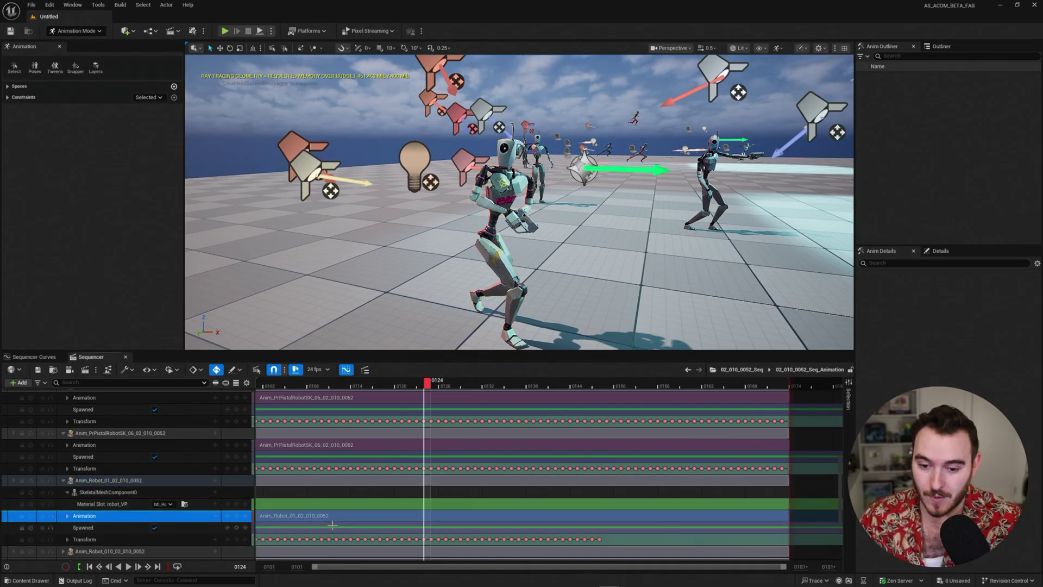
{"action": "scroll", "coordinate": [325, 523], "scroll_direction": "down", "scroll_amount": 1}
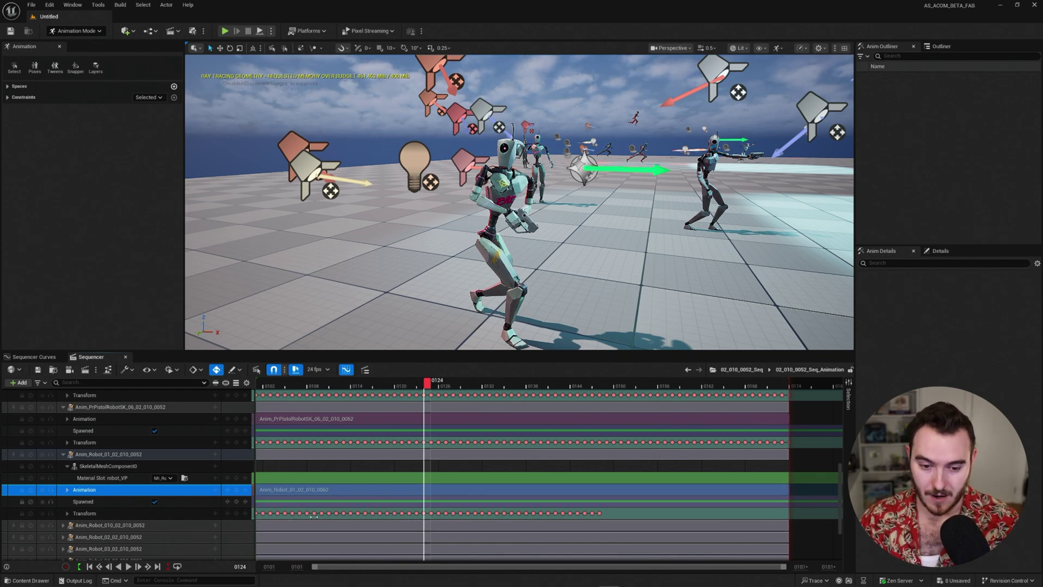
Return to the 02_010_0052_Seq shot sequence, deactivate the Baked_Animations track, and activate the CTRL_Rigs tracks.
{"action": "left_click", "coordinate": [744, 369]}
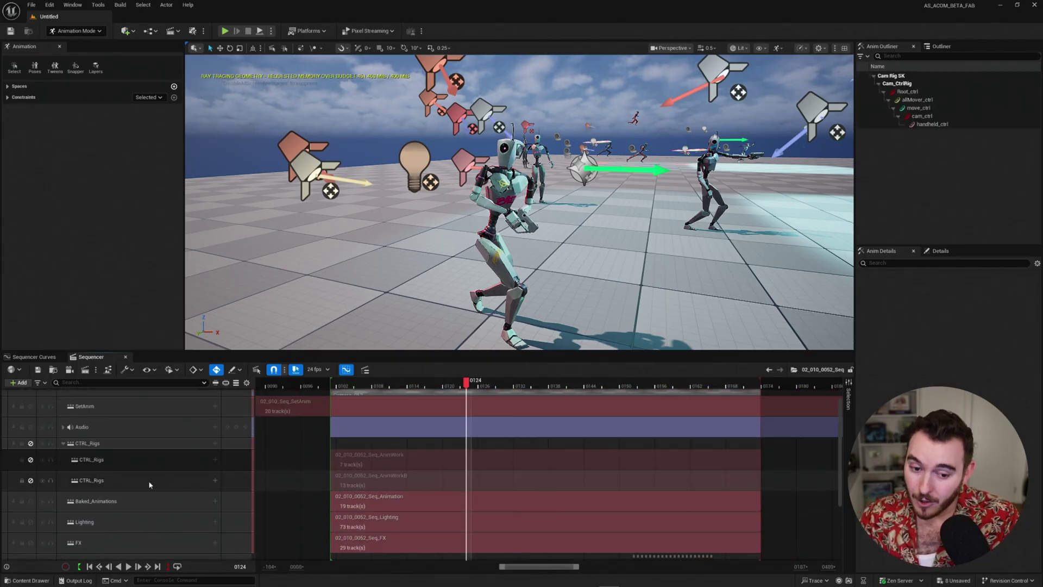
{"action": "left_click", "coordinate": [30, 502]}
{"action": "left_click", "coordinate": [63, 447]}
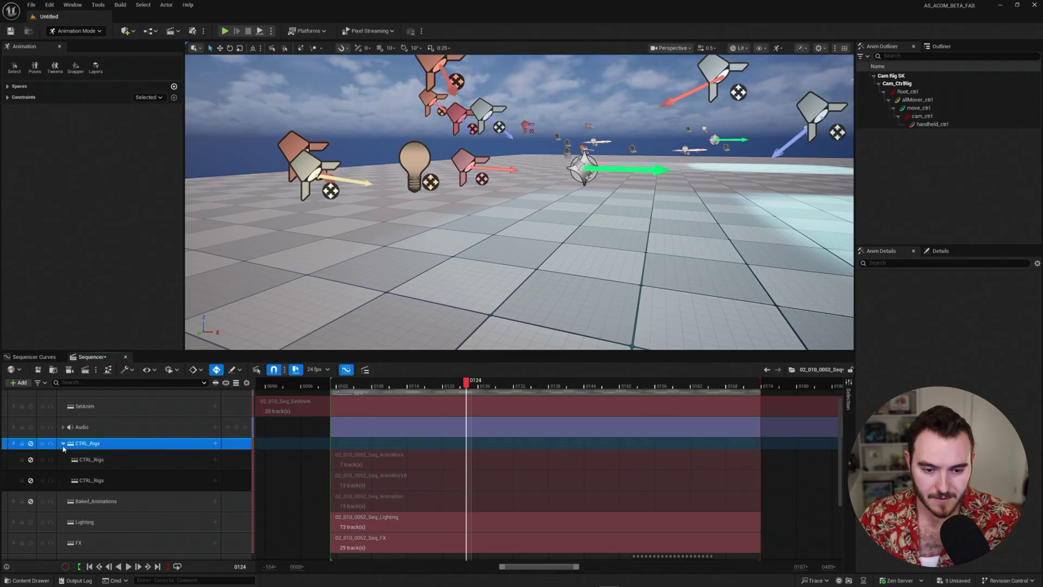
{"action": "left_click", "coordinate": [31, 444]}
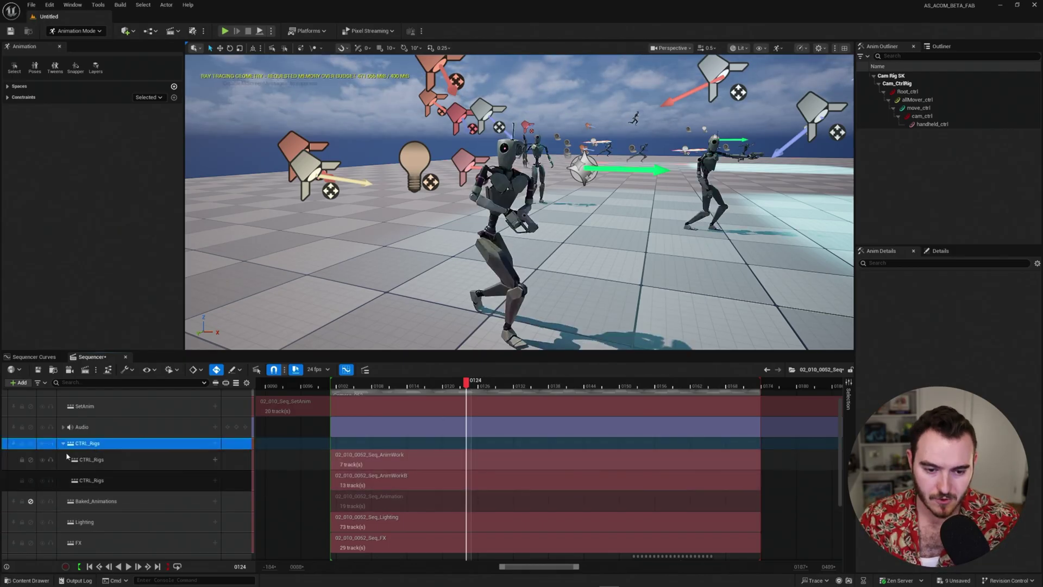
Select the foreground robot, then deactivate and reactivate the first CTRL_Rigs track to check which robots it drives.
{"action": "left_click", "coordinate": [509, 198]}
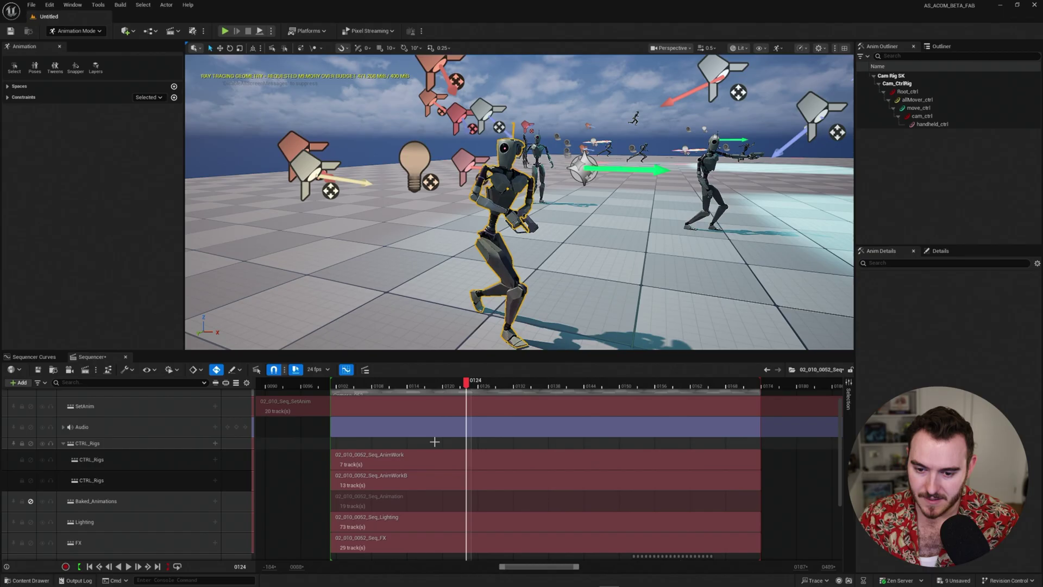
{"action": "left_click", "coordinate": [31, 460]}
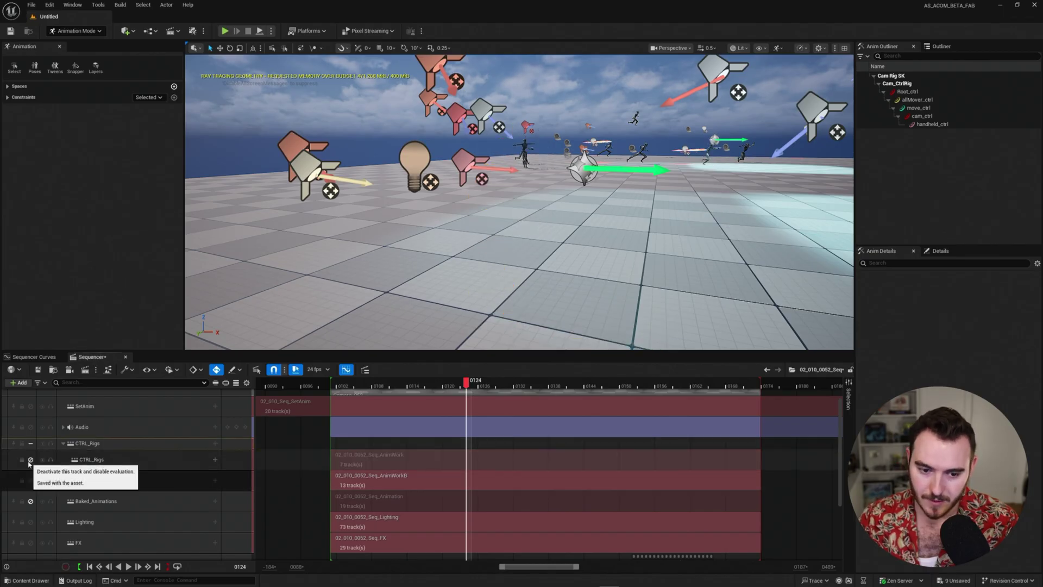
{"action": "left_click", "coordinate": [31, 460]}
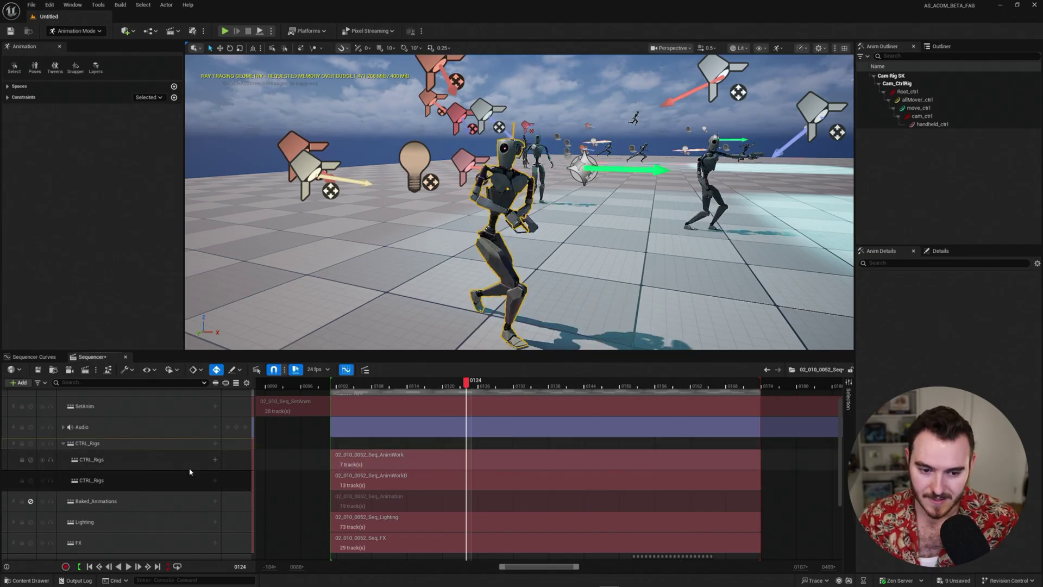
Open the 02_010_0052_Seq_AnimWork subsequence and view the foreground robot's control rig up close.
{"action": "double_click", "coordinate": [410, 460]}
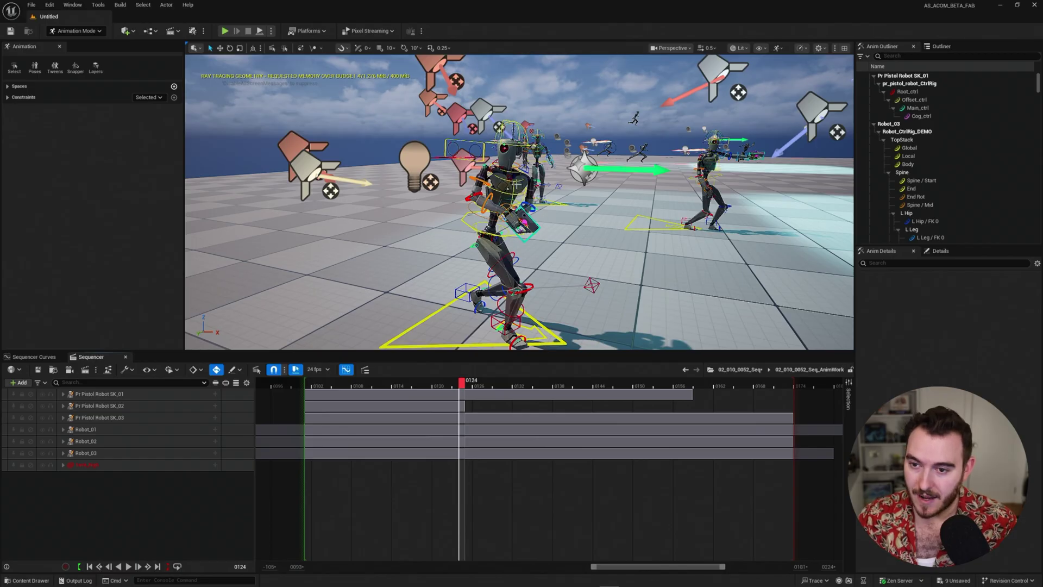
{"action": "key", "text": "w"}
{"action": "right_click_drag", "start_coordinate": [517, 185], "coordinate": [557, 118]}
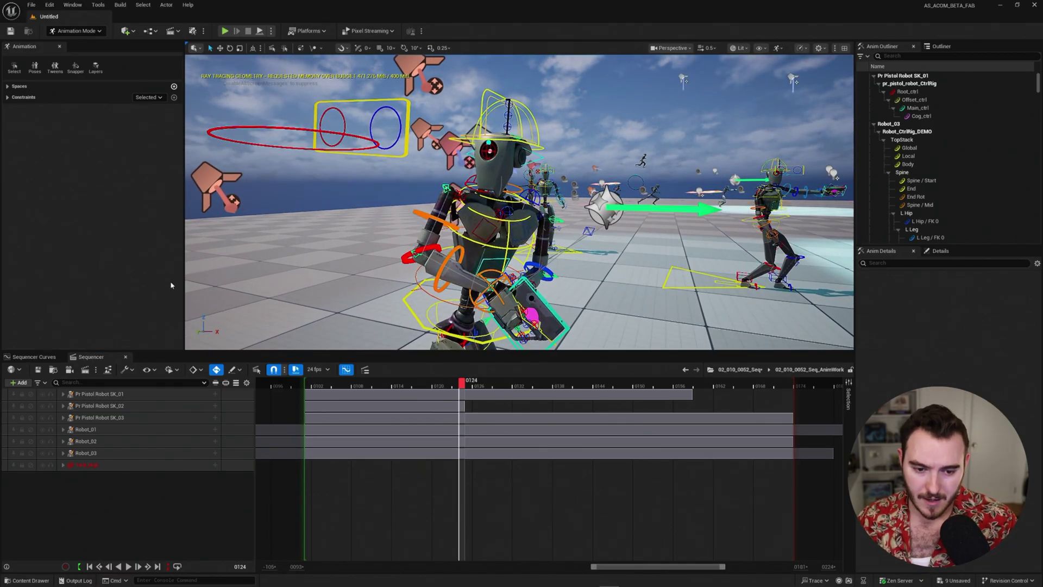
Expand the Robot_01 track and examine the keyframes on its Robot_CtrlRig_DEMO controls.
{"action": "left_click", "coordinate": [105, 429]}
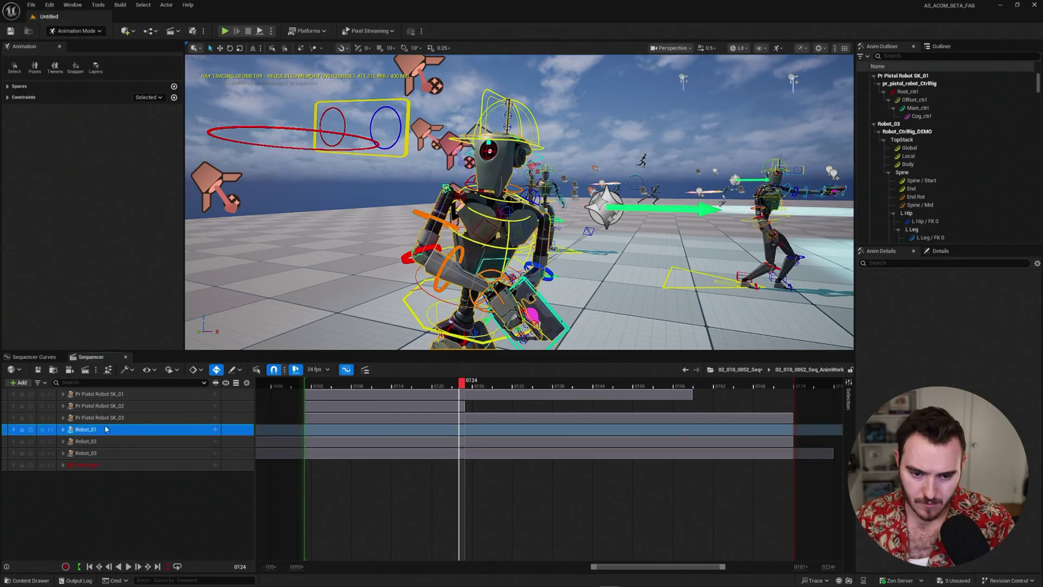
{"action": "left_click", "coordinate": [63, 429]}
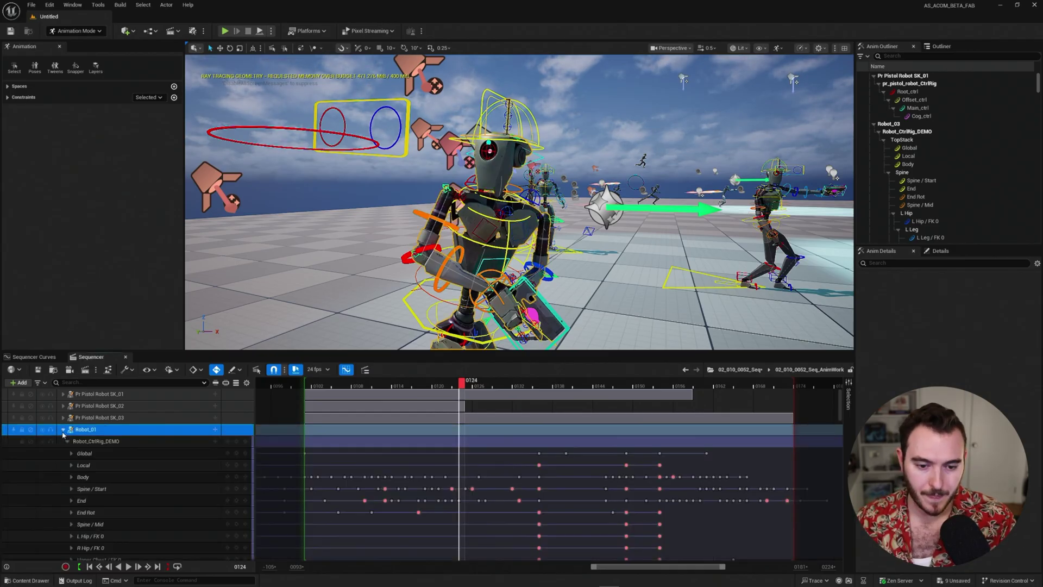
{"action": "scroll", "coordinate": [179, 467], "scroll_direction": "down", "scroll_amount": 3}
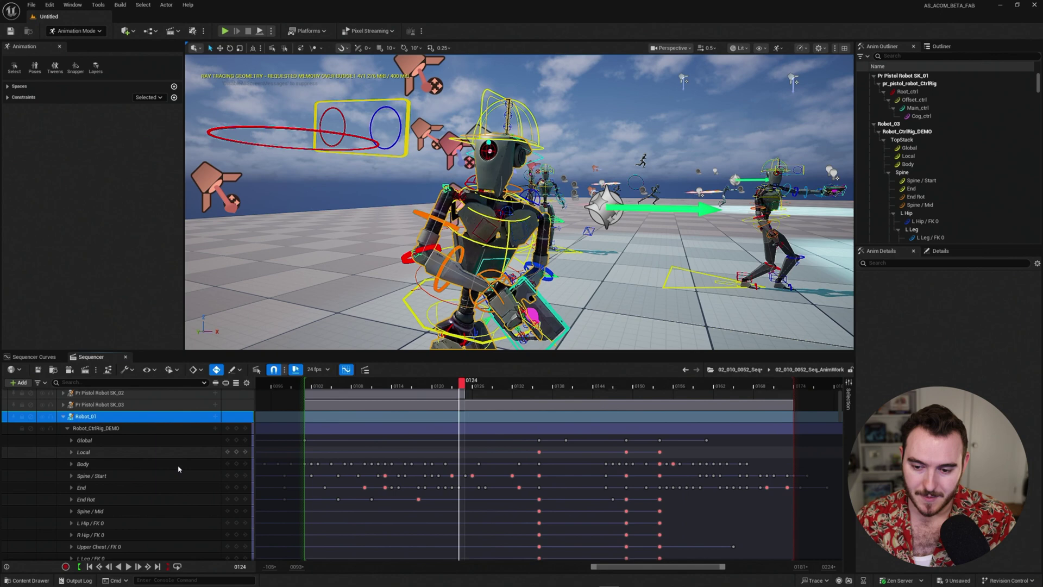
{"action": "scroll", "coordinate": [181, 478], "scroll_direction": "up", "scroll_amount": 3}
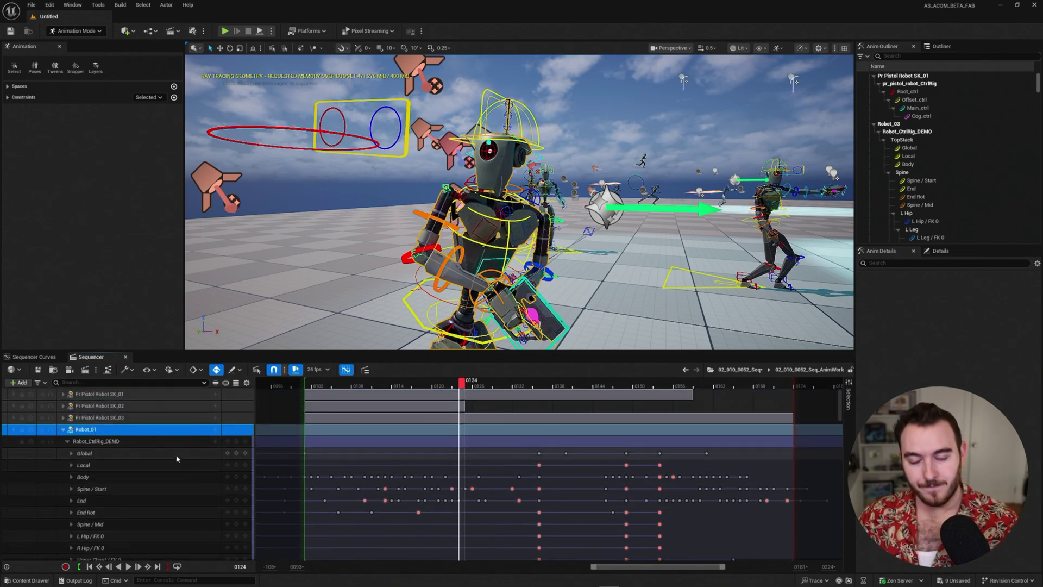
Open the Robot_01 animation in the curve editor, examine its dense keyframe curves while scrubbing to frame 130, and return to Sequencer.
{"action": "left_click", "coordinate": [346, 369]}
{"action": "mouse_move", "coordinate": [516, 471]}
{"action": "right_mouse_down"}
{"action": "mouse_move", "coordinate": [515, 513]}
{"action": "mouse_move", "coordinate": [523, 436]}
{"action": "mouse_move", "coordinate": [525, 514]}
{"action": "mouse_move", "coordinate": [516, 474]}
{"action": "right_mouse_up"}
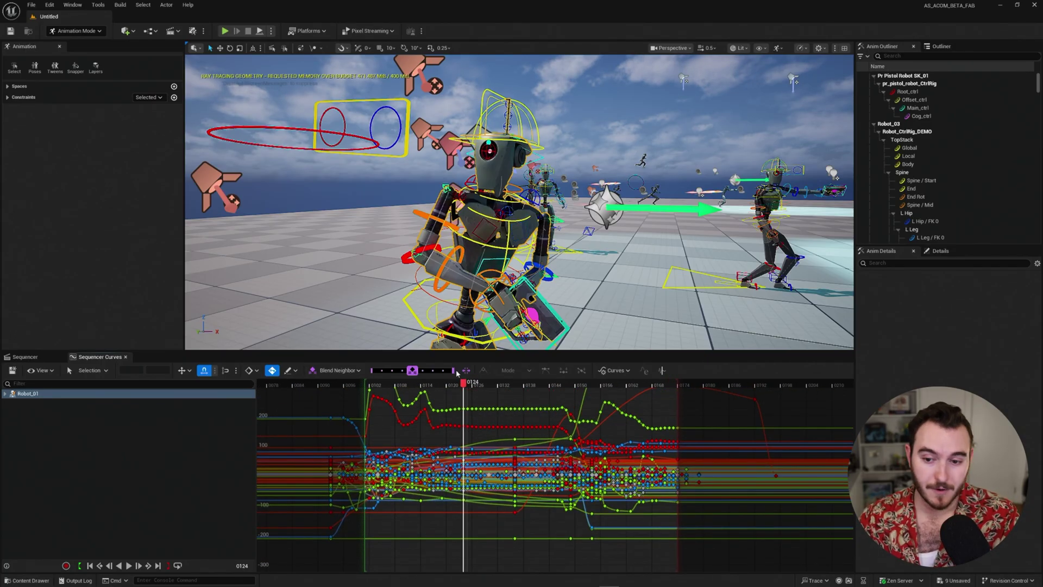
{"action": "left_click_drag", "start_coordinate": [461, 389], "coordinate": [609, 389]}
{"action": "left_click", "coordinate": [489, 387]}
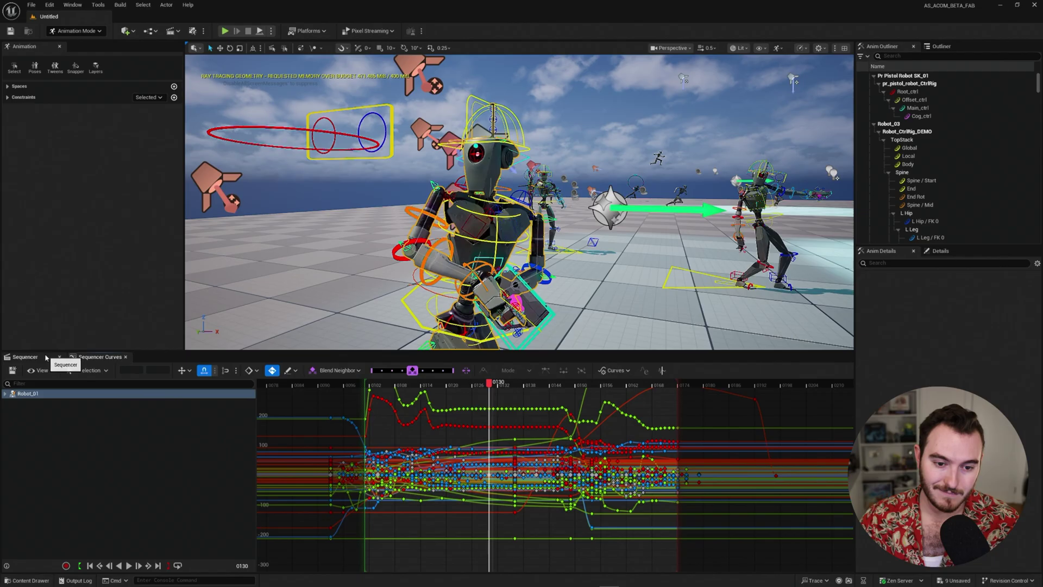
{"action": "right_click_drag", "start_coordinate": [570, 492], "coordinate": [598, 516], "text": "alt"}
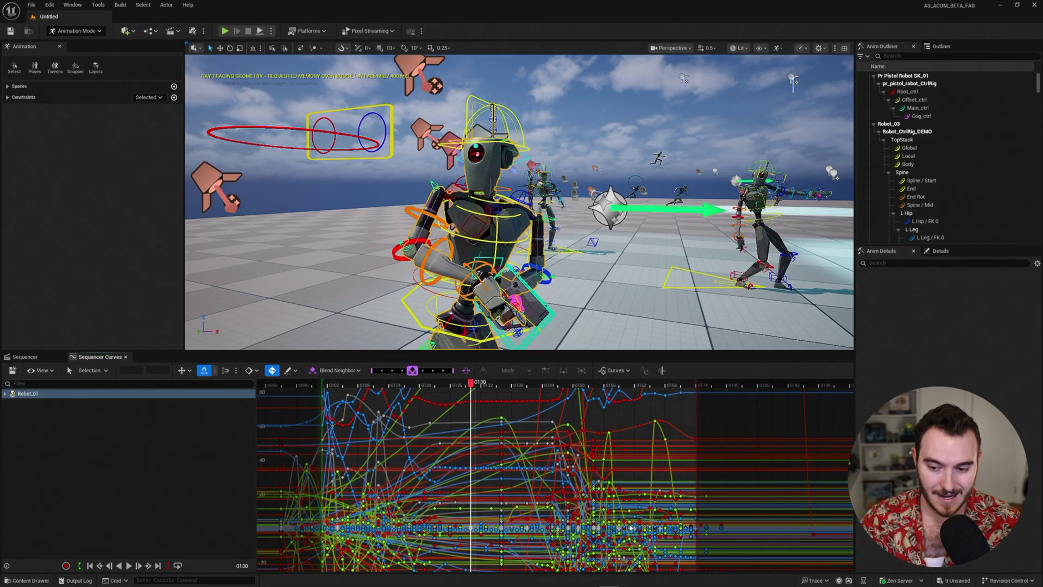
{"action": "right_click_drag", "start_coordinate": [486, 522], "coordinate": [634, 481]}
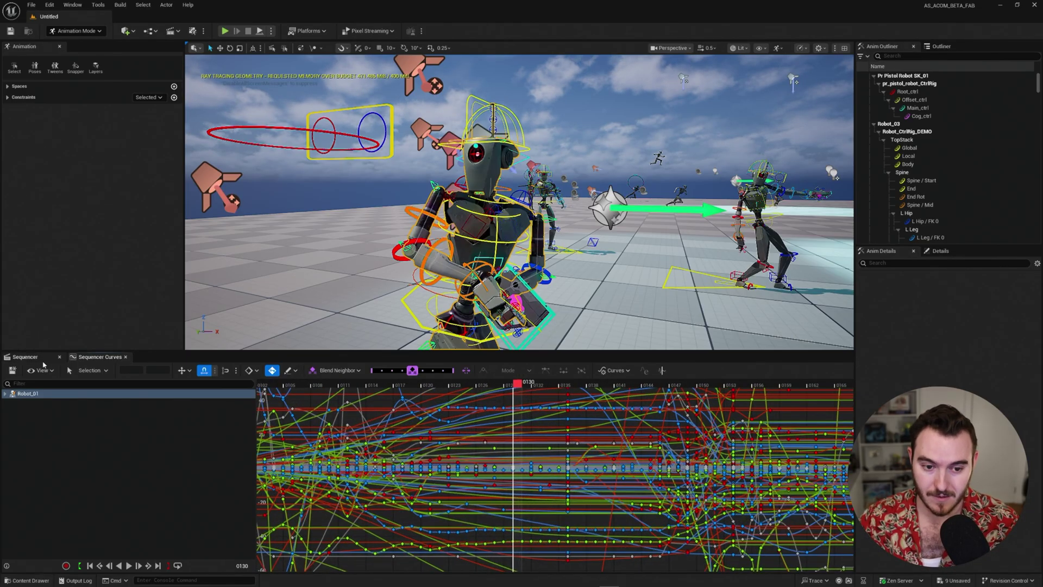
{"action": "left_click", "coordinate": [42, 358]}
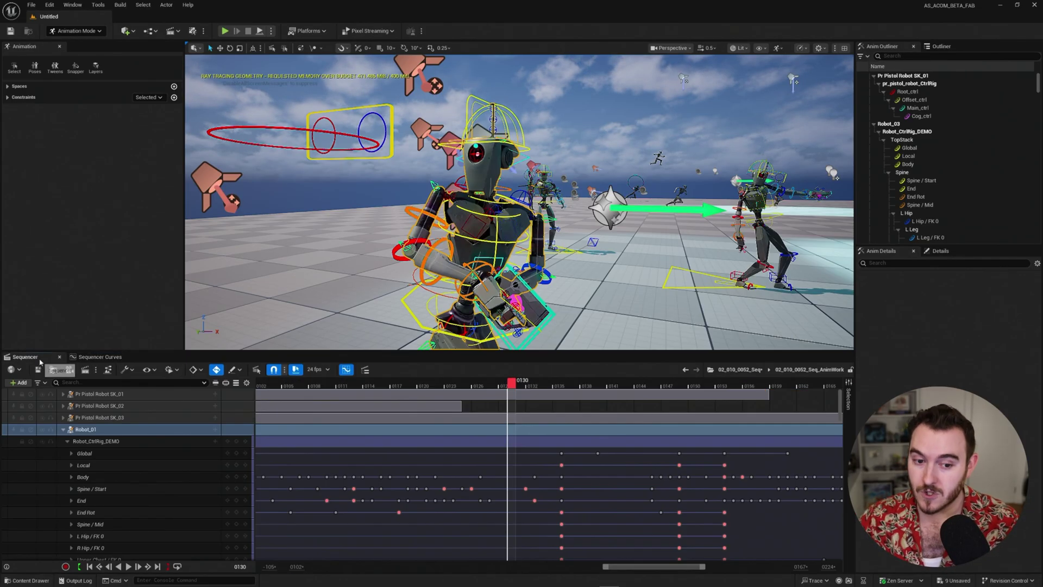
Return to the 02_010_0052_Seq shot sequence, deactivate the CTRL_Rigs tracks, and activate the Baked_Animations track.
{"action": "left_click", "coordinate": [746, 374]}
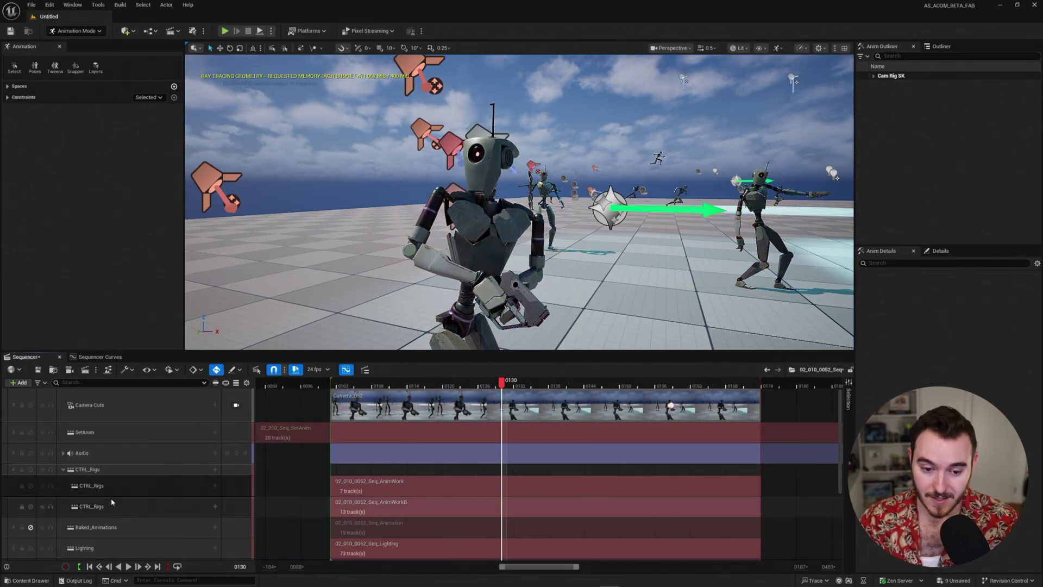
{"action": "left_click", "coordinate": [31, 470]}
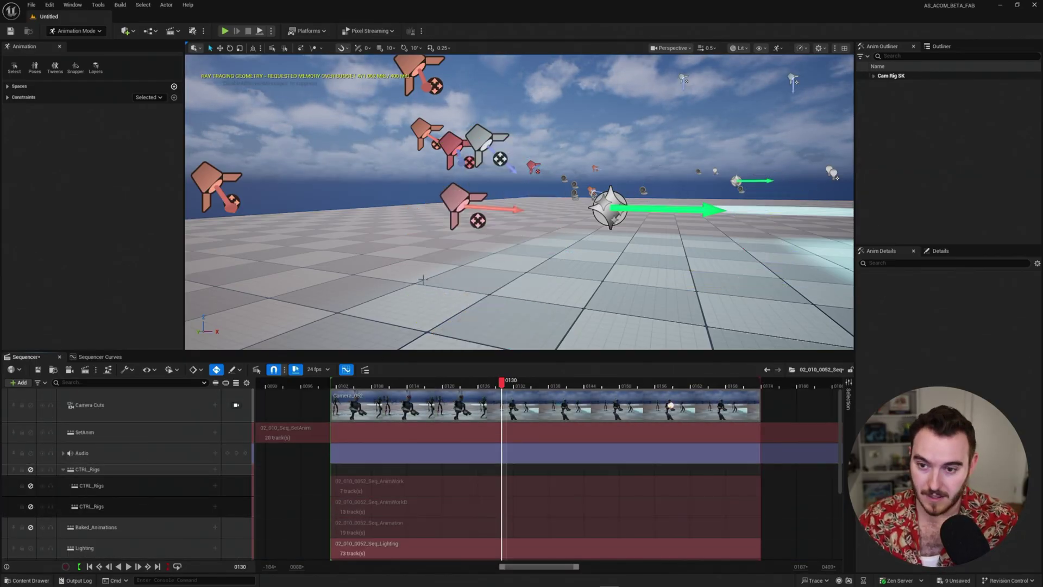
{"action": "left_click", "coordinate": [31, 527]}
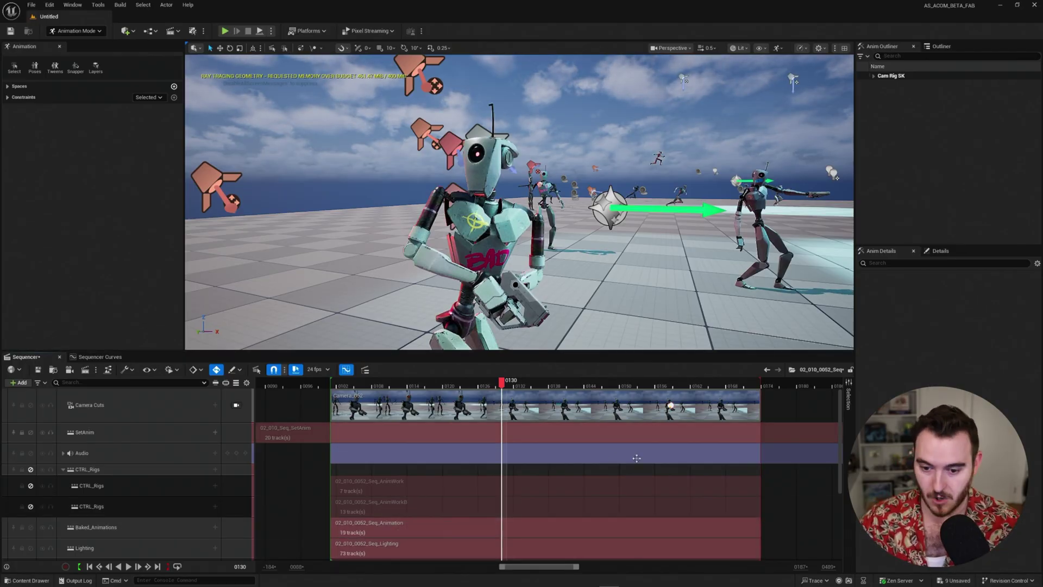
Open the 02_010_0052_Seq_Animation subsequence and select the Anim_Robot_01_02_010_0052 track of the foreground robot.
{"action": "scroll", "coordinate": [479, 540], "scroll_direction": "down", "scroll_amount": 1}
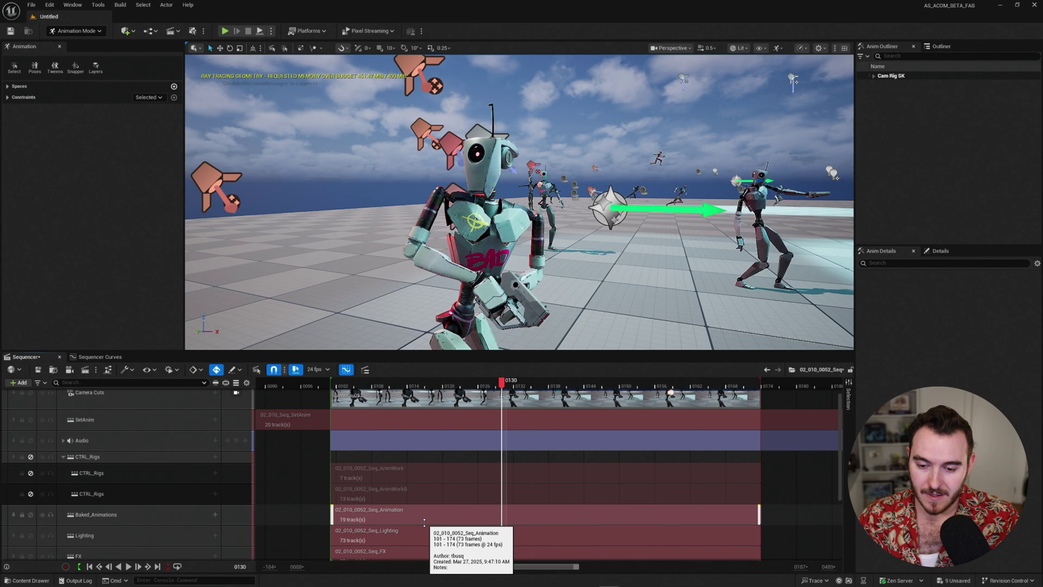
{"action": "double_click", "coordinate": [443, 512]}
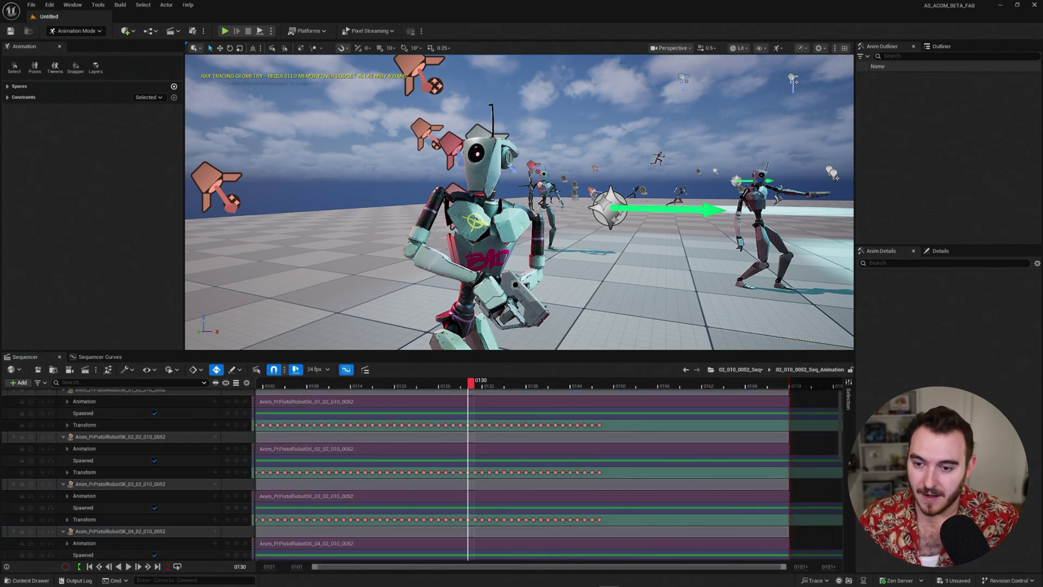
{"action": "scroll", "coordinate": [115, 478], "scroll_direction": "down", "scroll_amount": 5}
{"action": "left_click", "coordinate": [115, 480]}
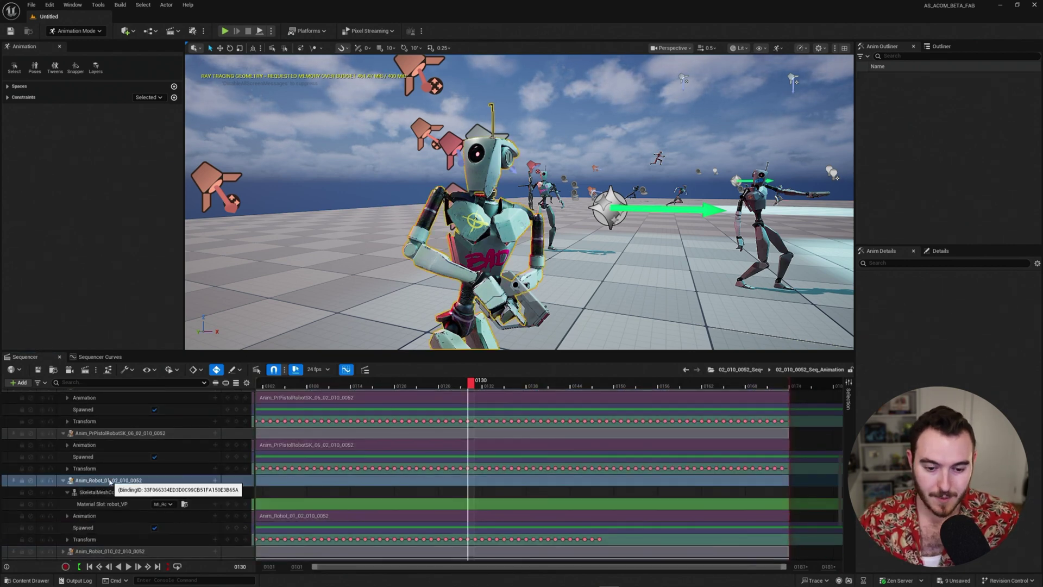
{"action": "scroll", "coordinate": [133, 481], "scroll_direction": "down", "scroll_amount": 3}
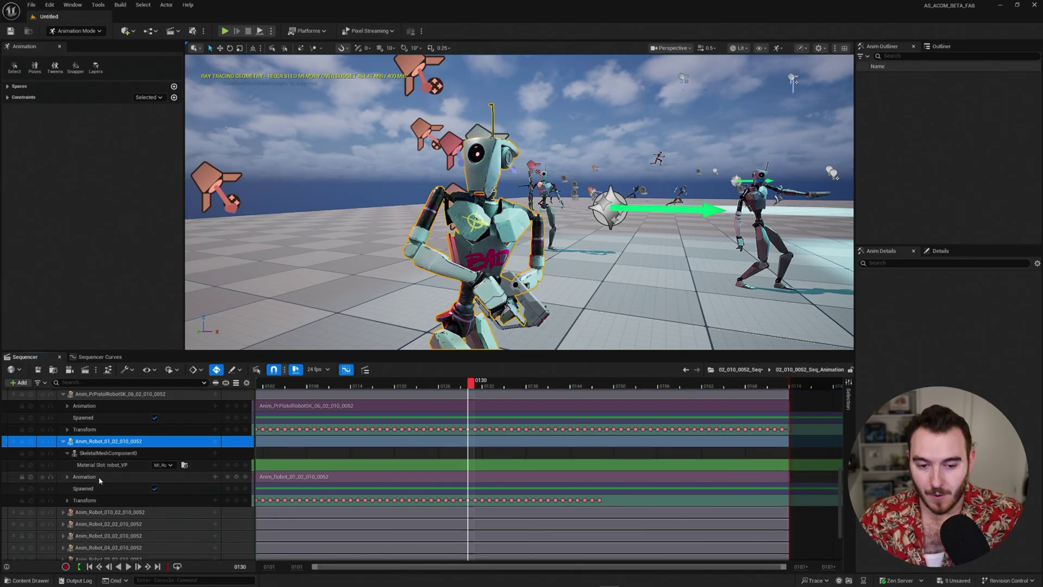
Deactivate the Anim_Robot_01_02_010_0052 track, play the shot without the foreground robot, and reactivate the track.
{"action": "left_click", "coordinate": [31, 442]}
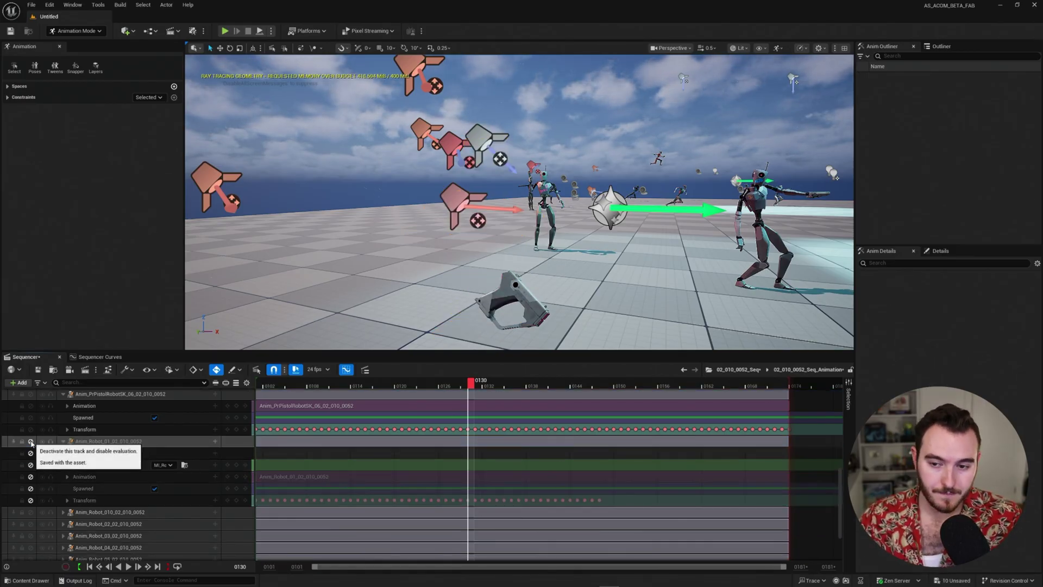
{"action": "left_click", "coordinate": [31, 442]}
{"action": "left_click", "coordinate": [31, 442]}
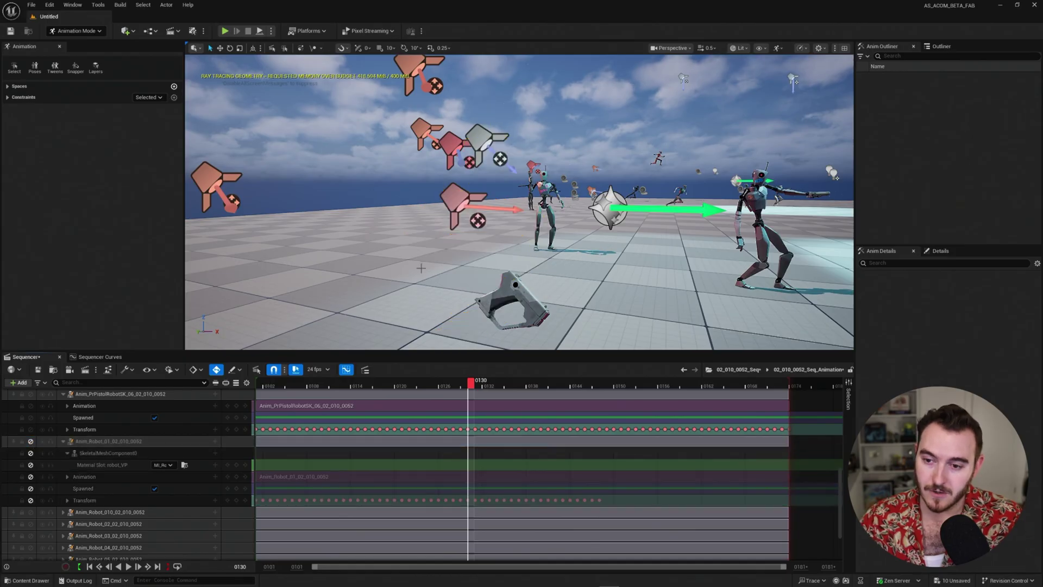
{"action": "key", "text": "space"}
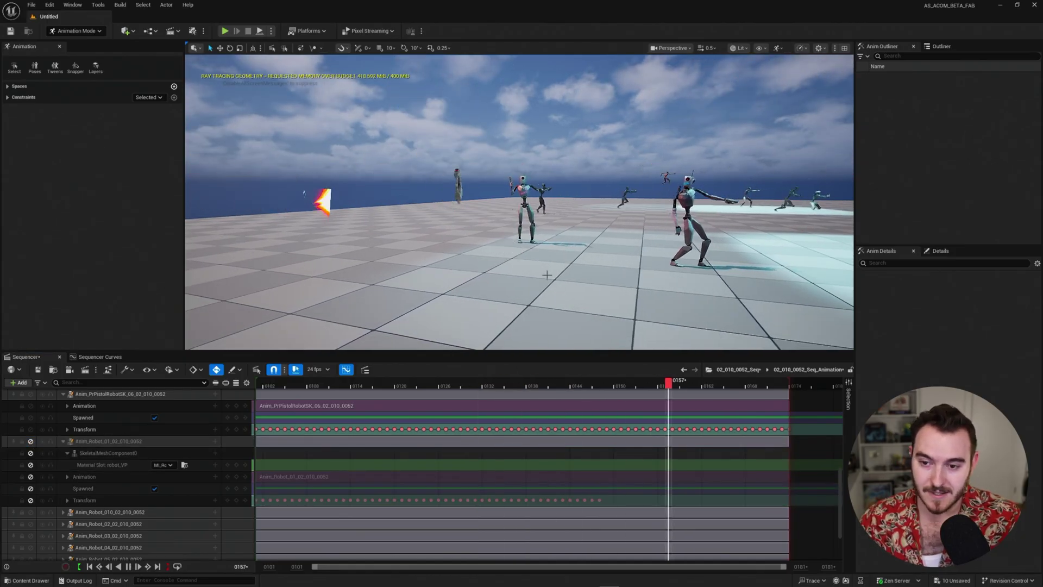
{"action": "key", "text": "space"}
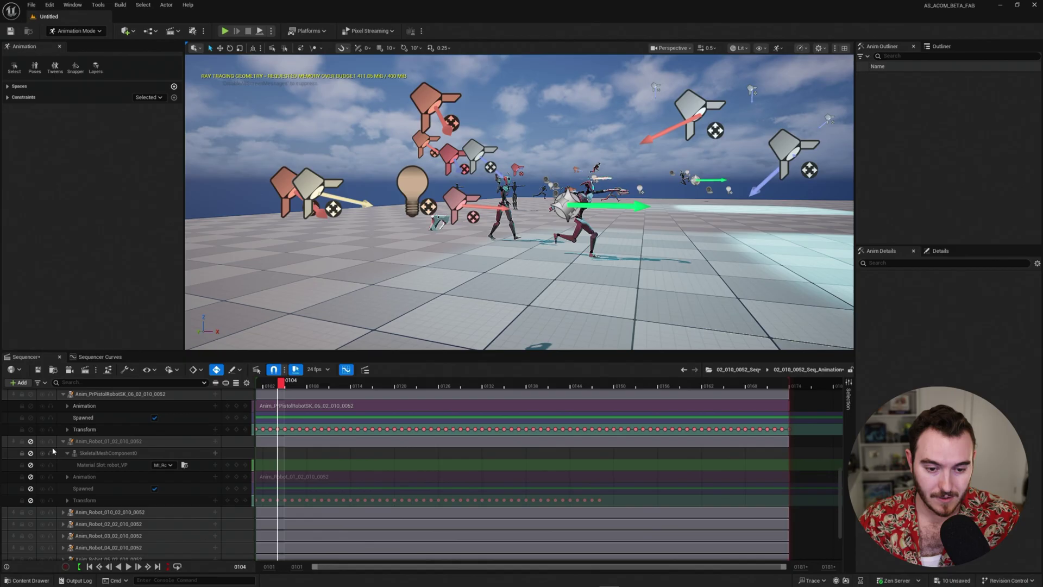
{"action": "left_click", "coordinate": [31, 442]}
Hide the viewport icons with game view, play and scrub the foreground robot's baked animation, and view its pose up close at frame 153.
{"action": "left_click", "coordinate": [385, 382]}
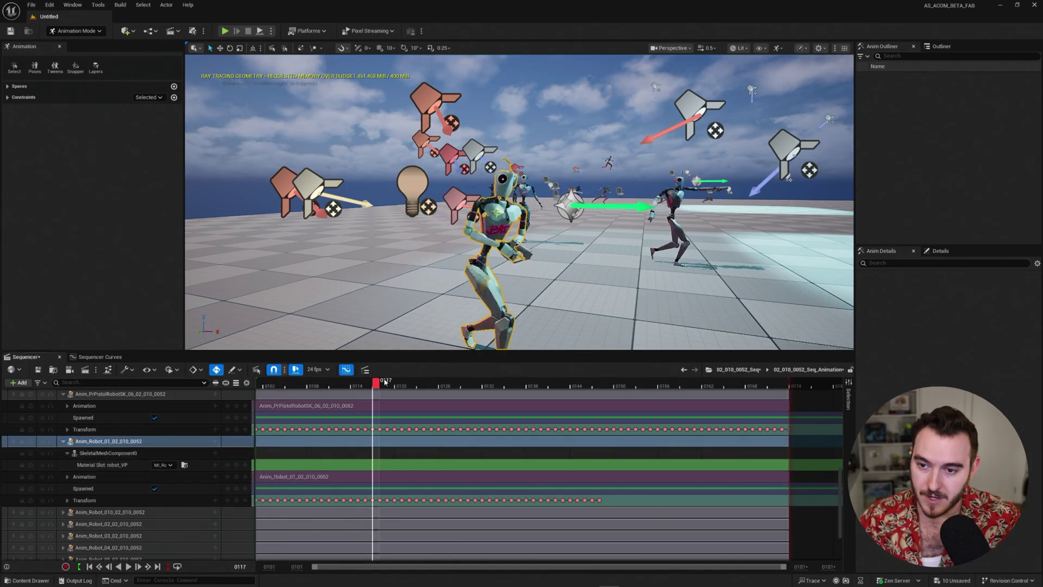
{"action": "left_click_drag", "start_coordinate": [384, 382], "coordinate": [473, 381]}
{"action": "key", "text": "g"}
{"action": "right_click_drag", "start_coordinate": [527, 230], "coordinate": [494, 232]}
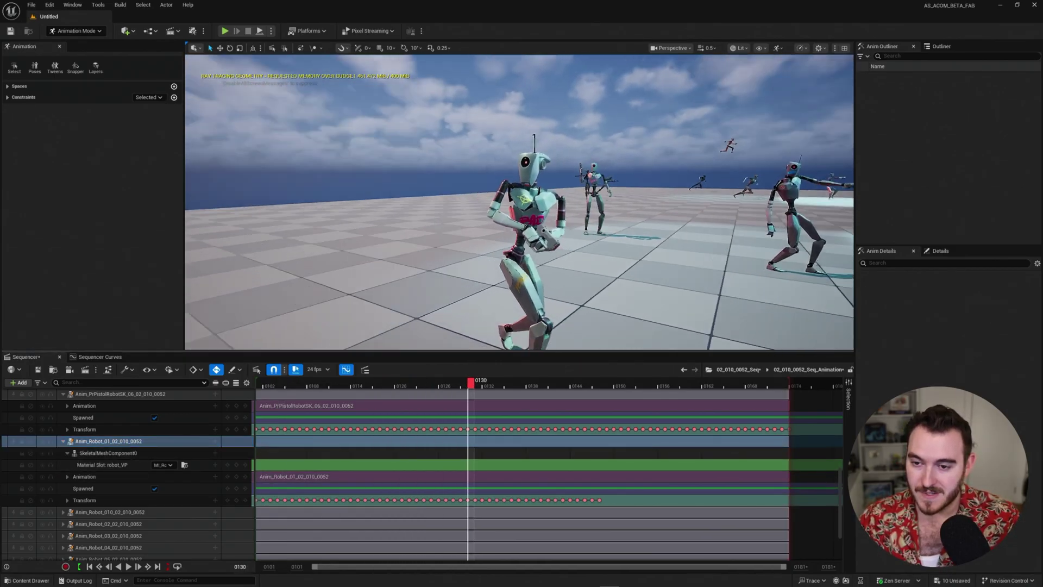
{"action": "key", "text": "space"}
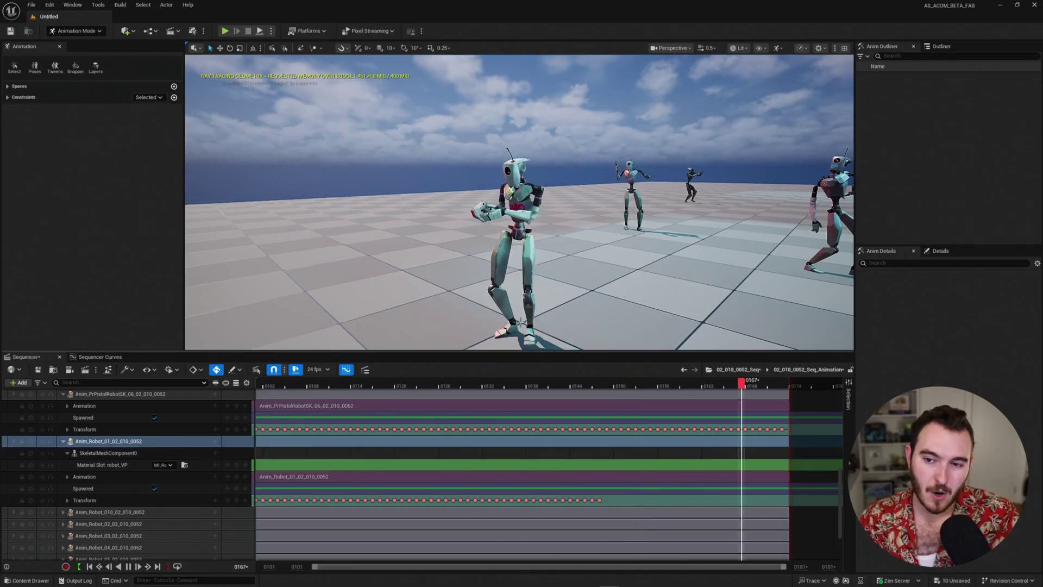
{"action": "key", "text": "space"}
{"action": "left_click_drag", "start_coordinate": [288, 388], "coordinate": [685, 376]}
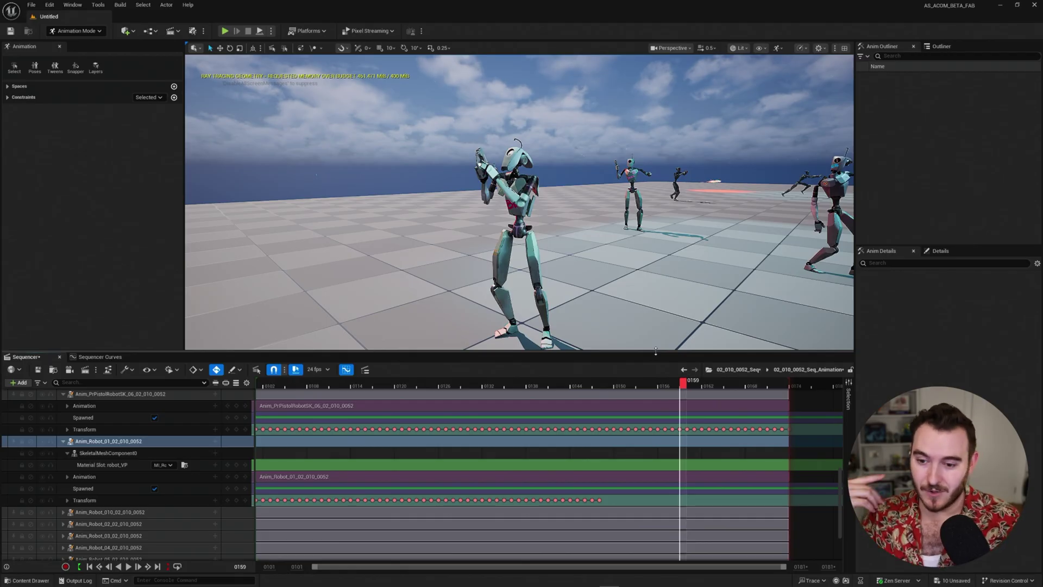
{"action": "mouse_move", "coordinate": [625, 387]}
{"action": "left_mouse_down"}
{"action": "mouse_move", "coordinate": [361, 384]}
{"action": "mouse_move", "coordinate": [657, 389]}
{"action": "mouse_move", "coordinate": [633, 384]}
{"action": "left_mouse_up"}
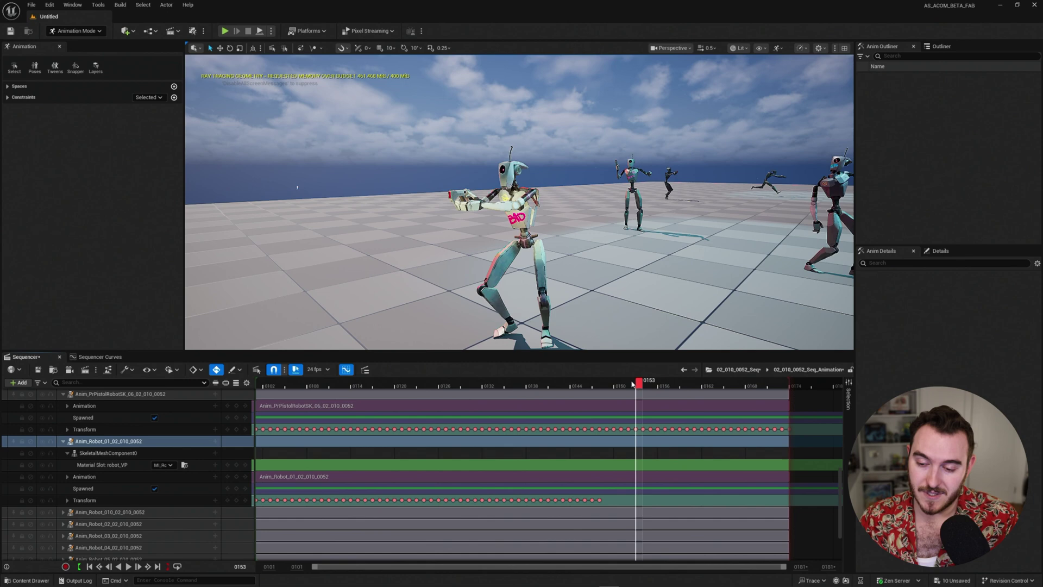
{"action": "key", "text": "w"}
{"action": "right_click_drag", "start_coordinate": [570, 277], "coordinate": [605, 267]}
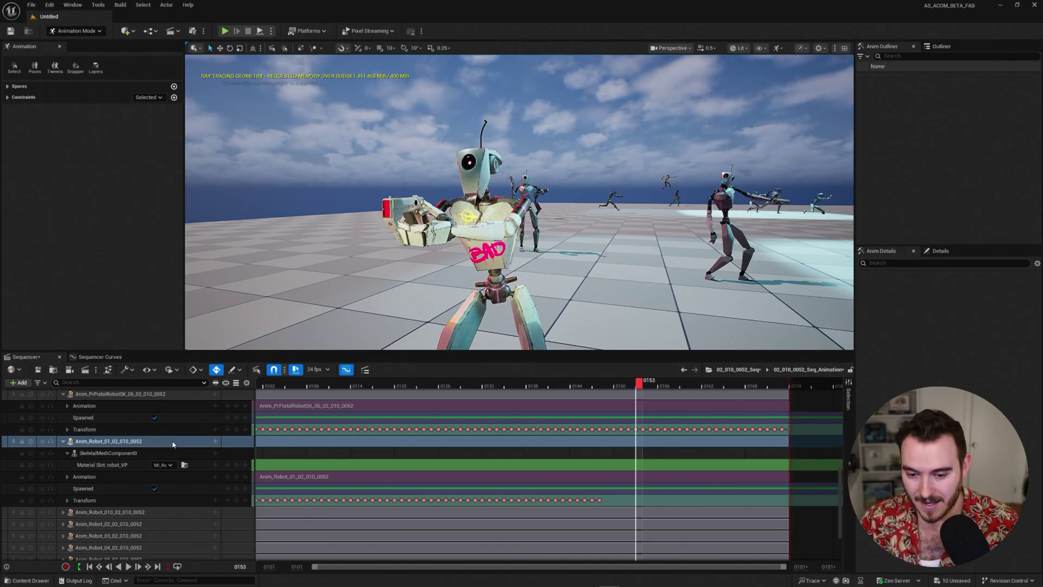
Add a Robot_CtrlRig control rig track to the Anim_Robot_01_02_010_0052 robot.
{"action": "left_click", "coordinate": [491, 218]}
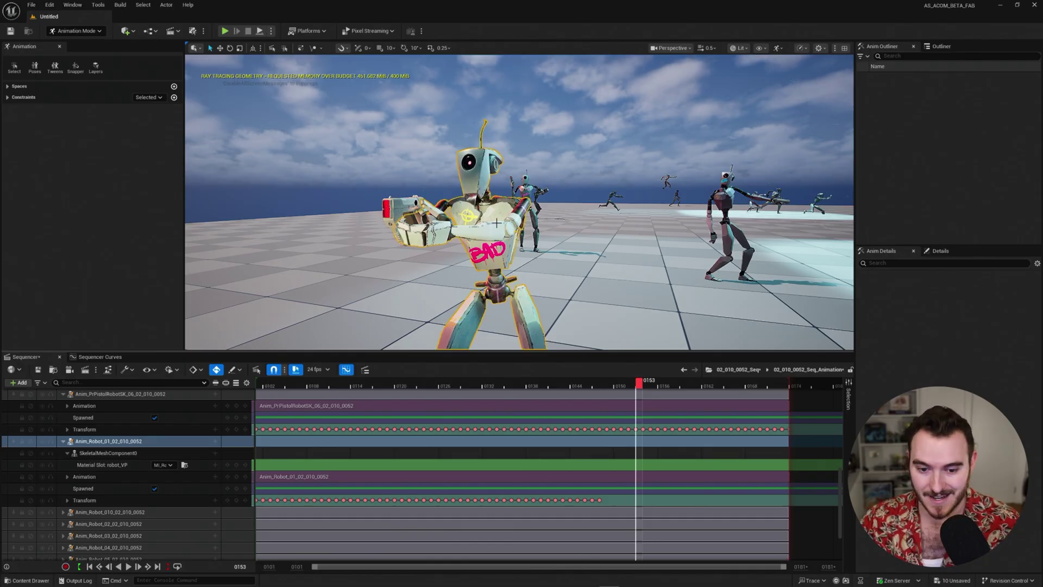
{"action": "left_click", "coordinate": [165, 441]}
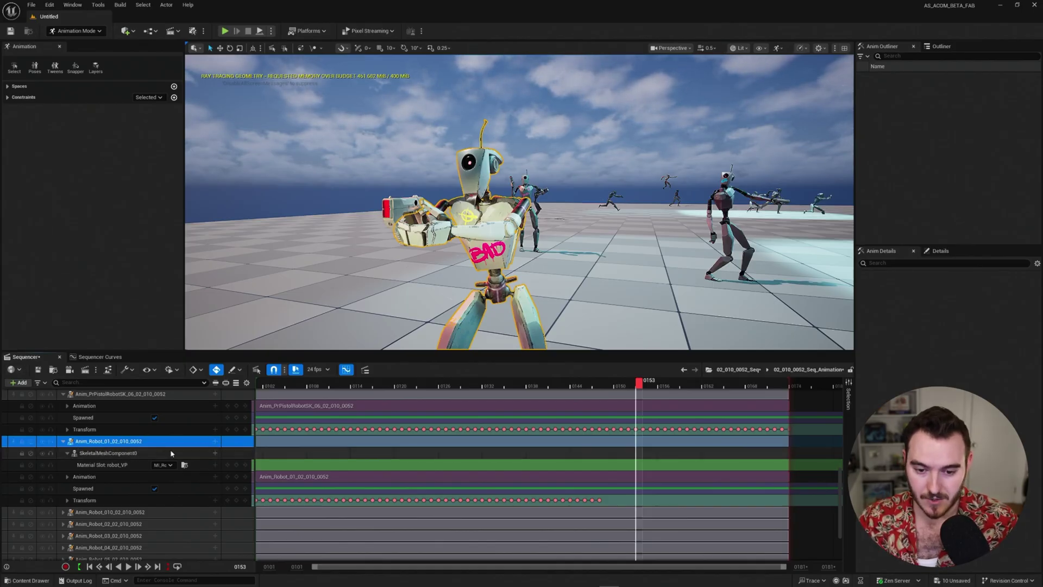
{"action": "left_click", "coordinate": [216, 441]}
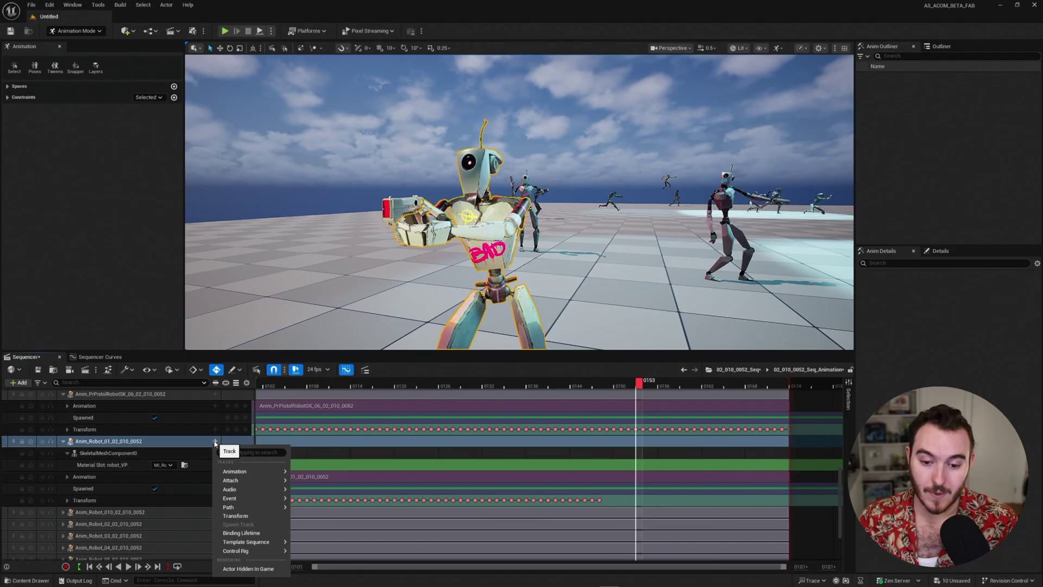
{"action": "mouse_move", "coordinate": [243, 552]}
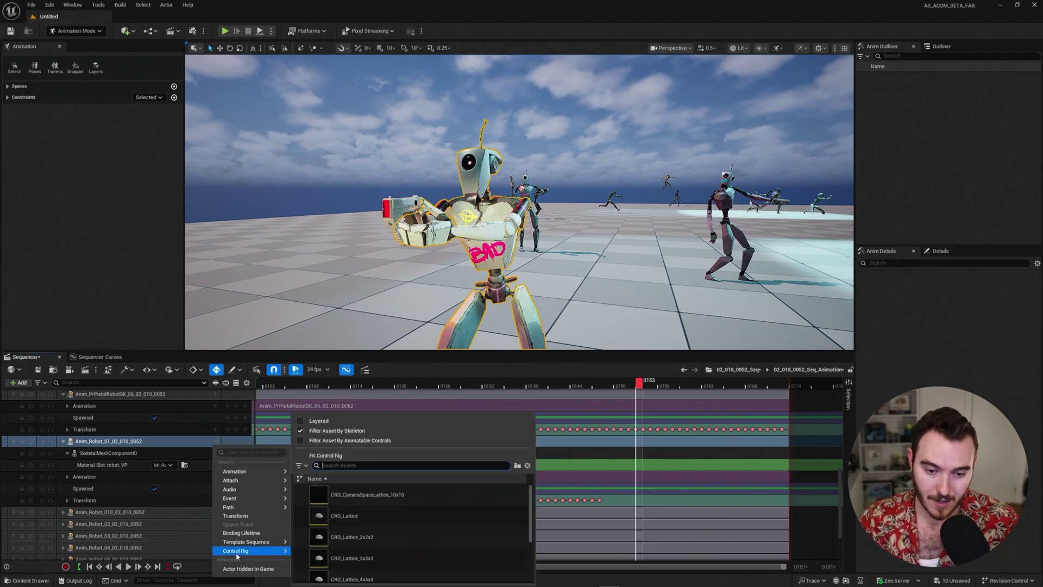
{"action": "scroll", "coordinate": [367, 533], "scroll_direction": "down", "scroll_amount": 3}
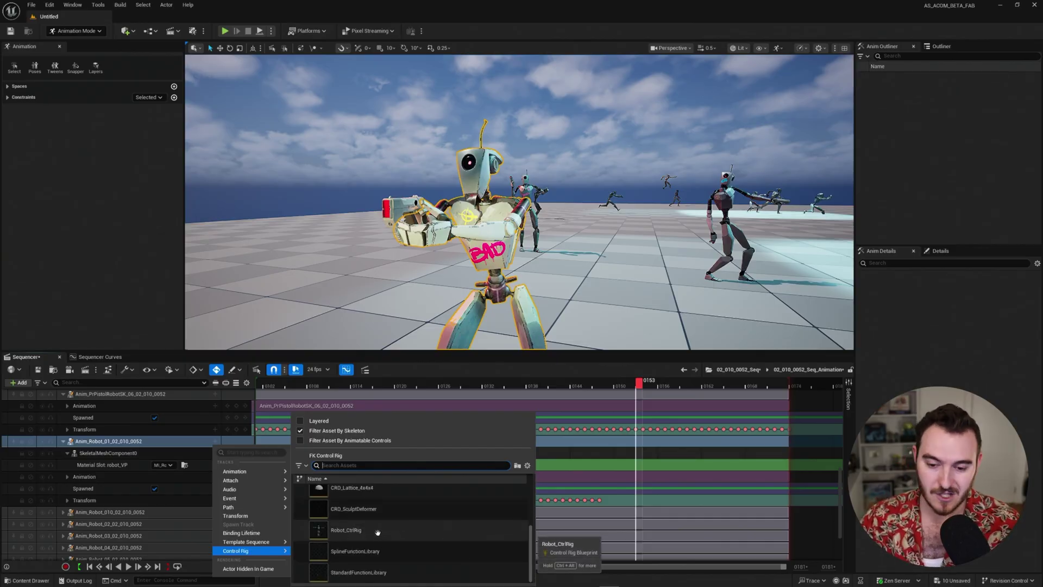
{"action": "left_click", "coordinate": [377, 530]}
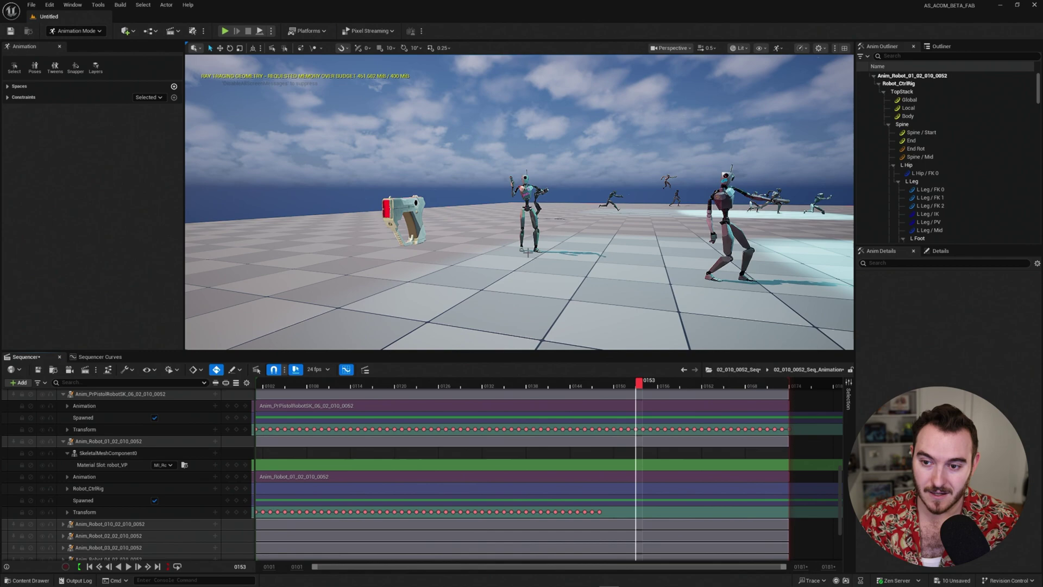
Focus the view on Anim_Robot_01_02_010_0052 with its rig controls shown, and scrub to frame 146 to check its motion.
{"action": "right_click_drag", "start_coordinate": [518, 250], "coordinate": [517, 251]}
{"action": "left_click", "coordinate": [119, 441]}
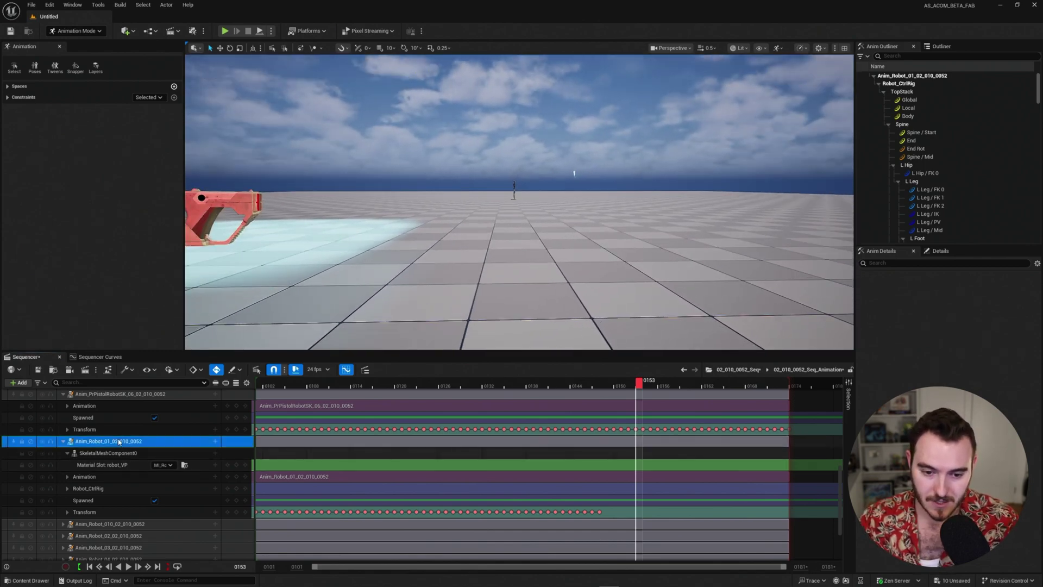
{"action": "key", "text": "f"}
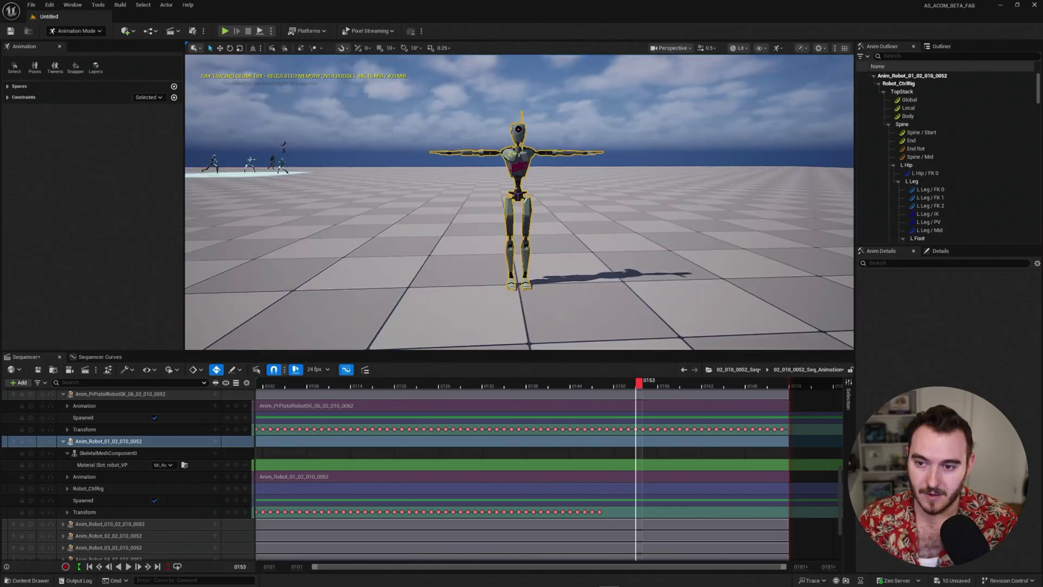
{"action": "right_click_drag", "start_coordinate": [562, 204], "coordinate": [585, 192]}
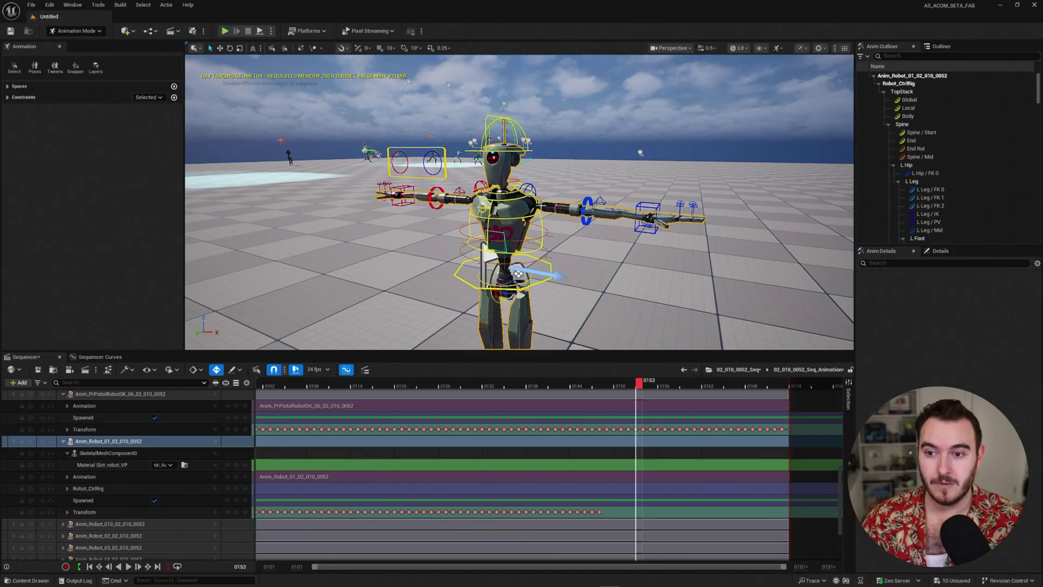
{"action": "left_click_drag", "start_coordinate": [632, 384], "coordinate": [585, 402]}
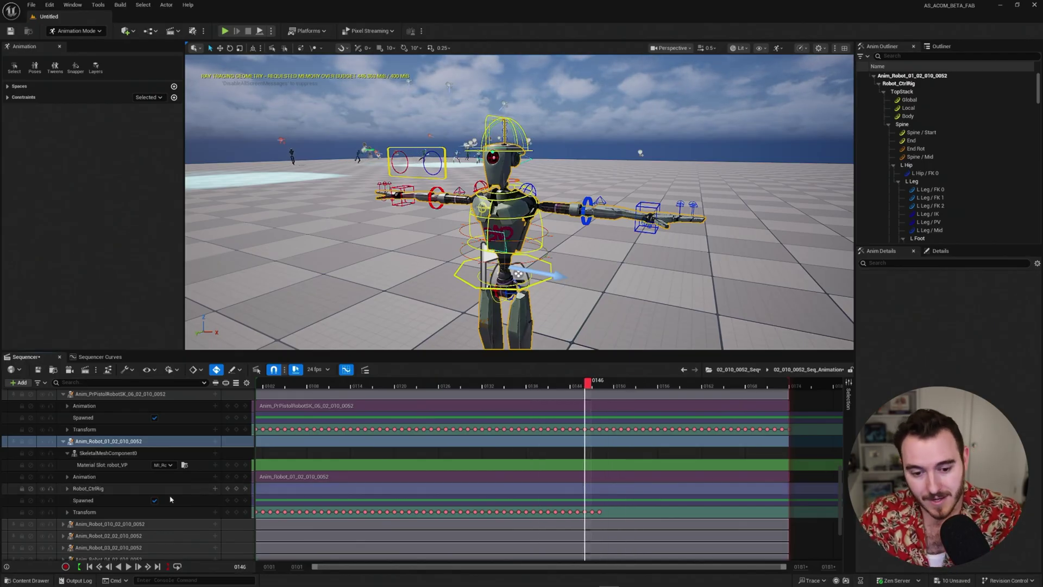
Delete the Robot_CtrlRig track from Anim_Robot_01_02_010_0052.
{"action": "left_click", "coordinate": [101, 477]}
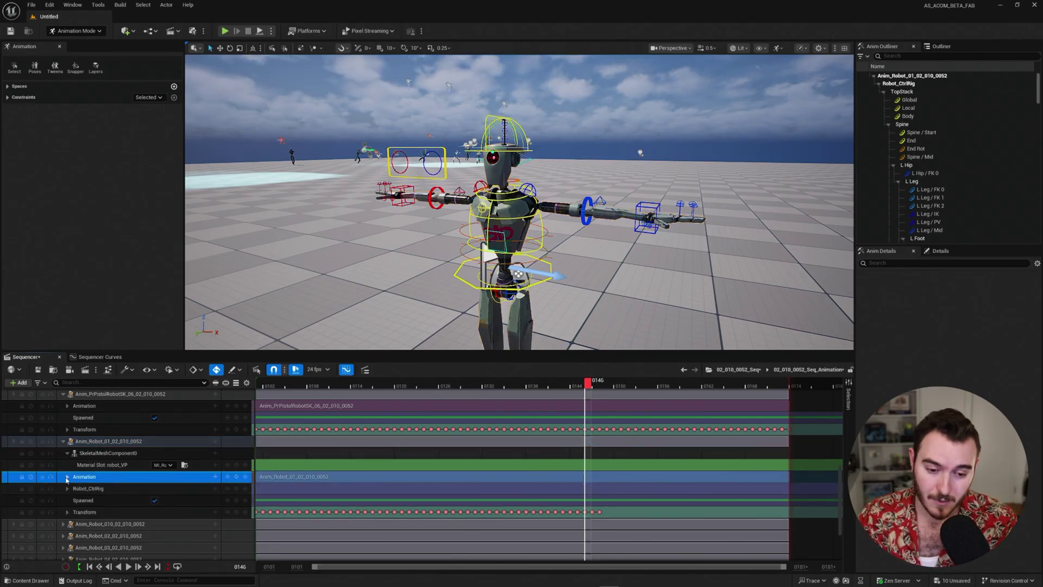
{"action": "left_click", "coordinate": [112, 491]}
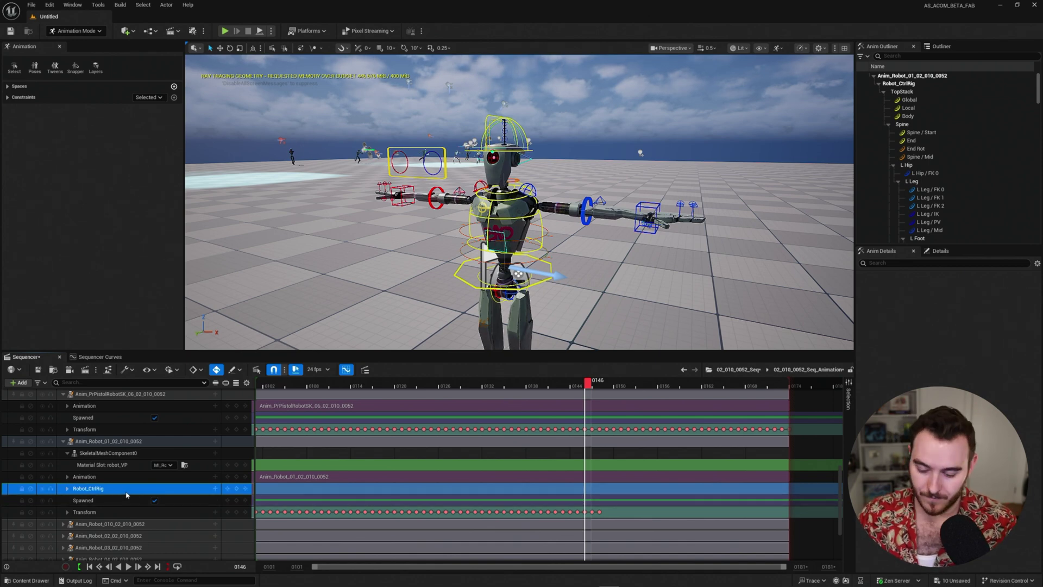
{"action": "key", "text": "Delete"}
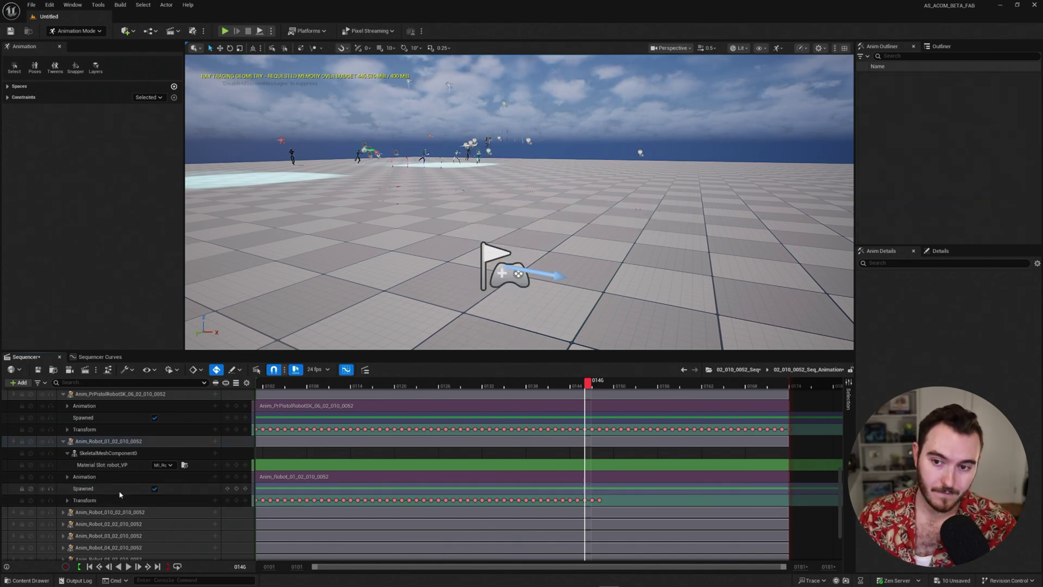
Add a layered Robot_CtrlRig track to Anim_Robot_01_02_010_0052, with the rig assets filtered by skeleton.
{"action": "left_click", "coordinate": [109, 441]}
{"action": "key", "text": "f"}
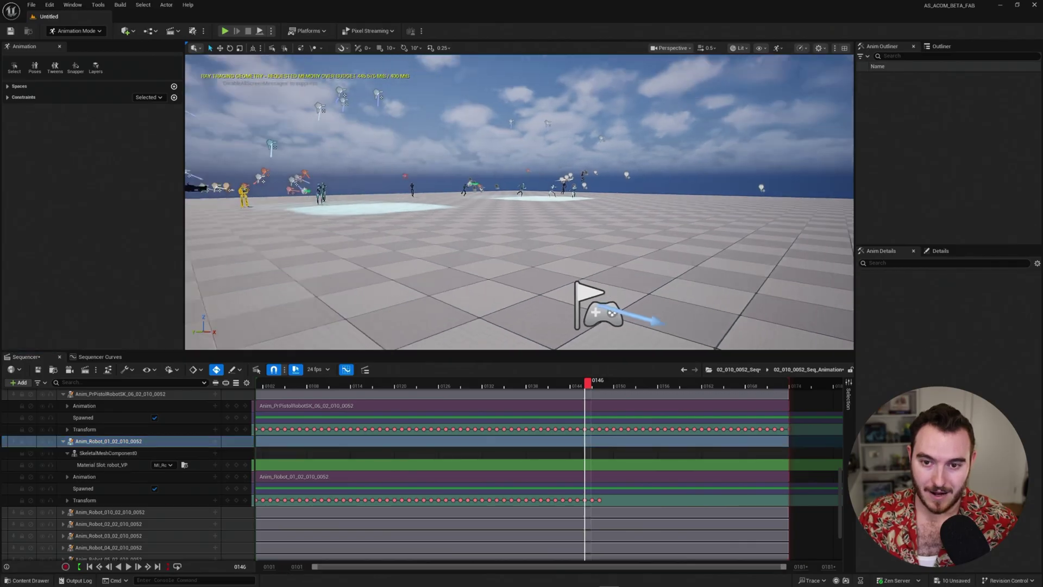
{"action": "mouse_move", "coordinate": [439, 248]}
{"action": "right_mouse_down"}
{"action": "mouse_move", "coordinate": [413, 246]}
{"action": "mouse_move", "coordinate": [445, 243]}
{"action": "mouse_move", "coordinate": [439, 235]}
{"action": "mouse_move", "coordinate": [452, 252]}
{"action": "mouse_move", "coordinate": [439, 253]}
{"action": "mouse_move", "coordinate": [456, 258]}
{"action": "right_mouse_up"}
{"action": "key", "text": "w"}
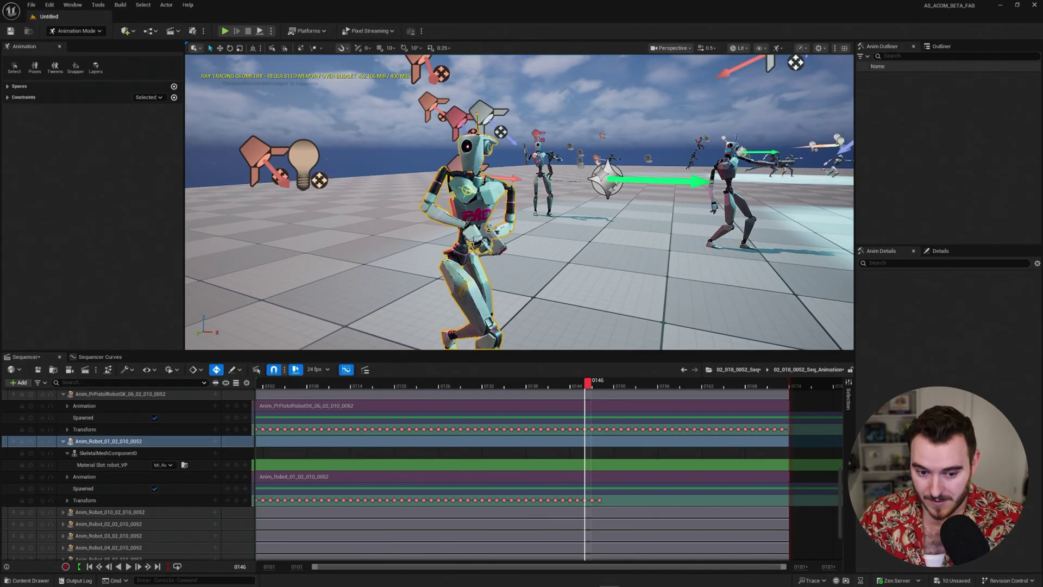
{"action": "left_click", "coordinate": [181, 441]}
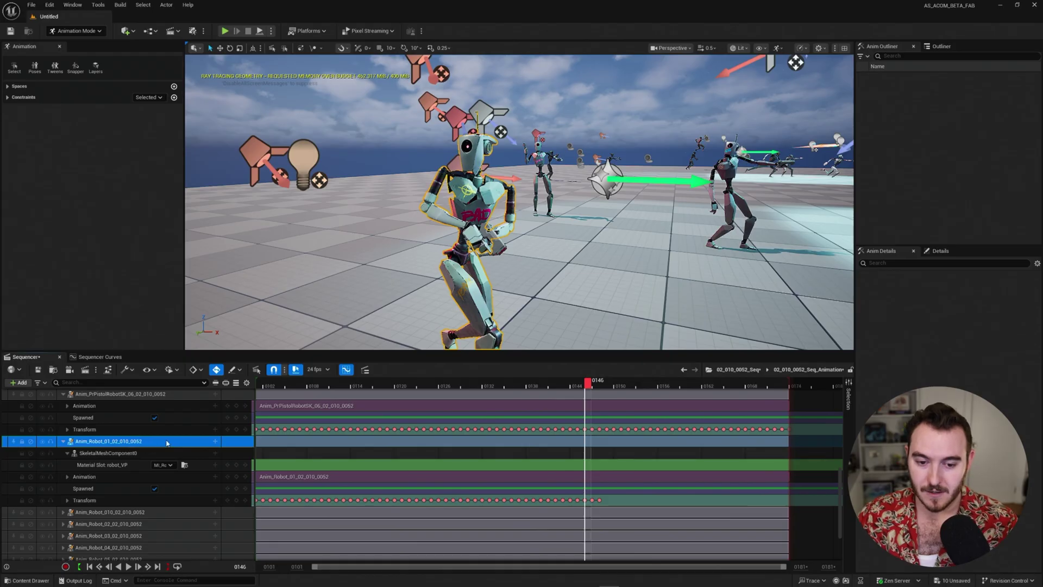
{"action": "left_click", "coordinate": [215, 442]}
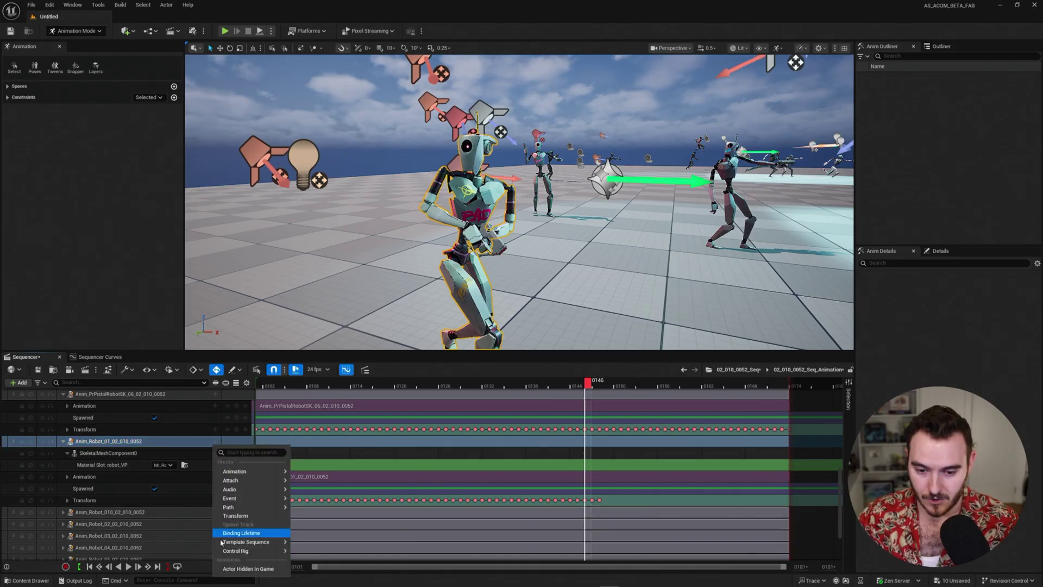
{"action": "mouse_move", "coordinate": [241, 553]}
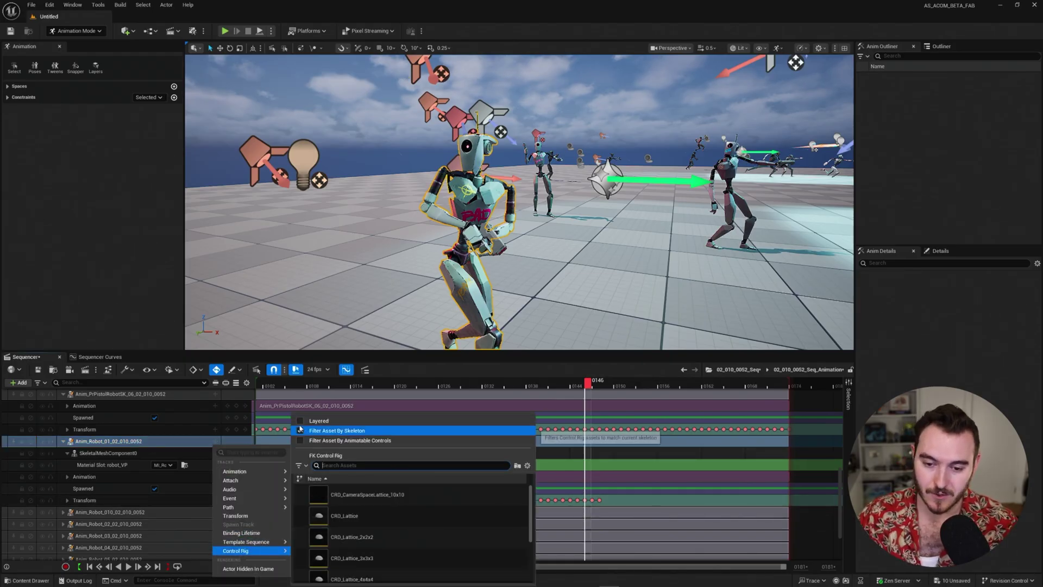
{"action": "left_click", "coordinate": [300, 421]}
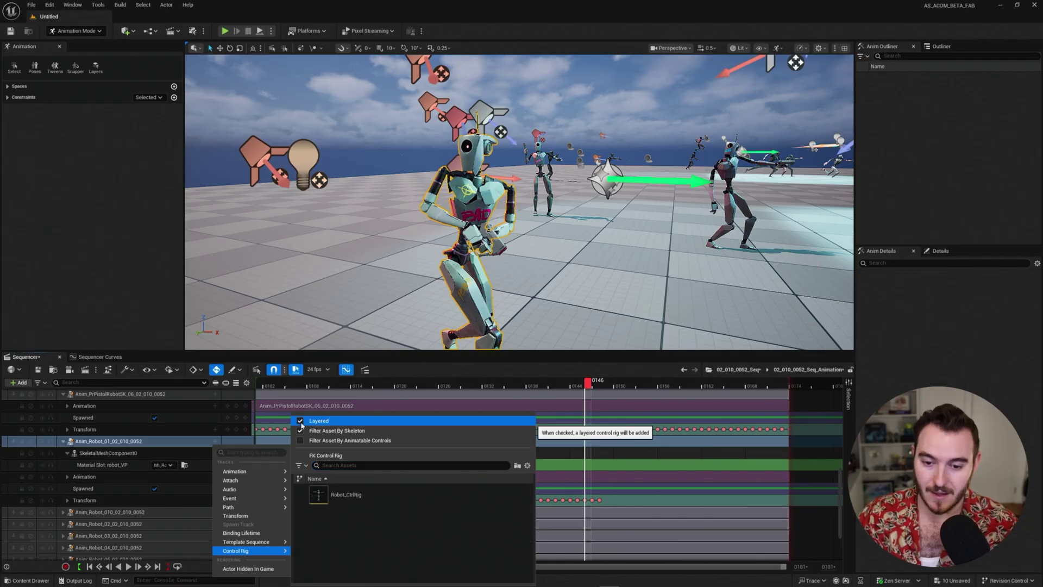
{"action": "left_click", "coordinate": [370, 497]}
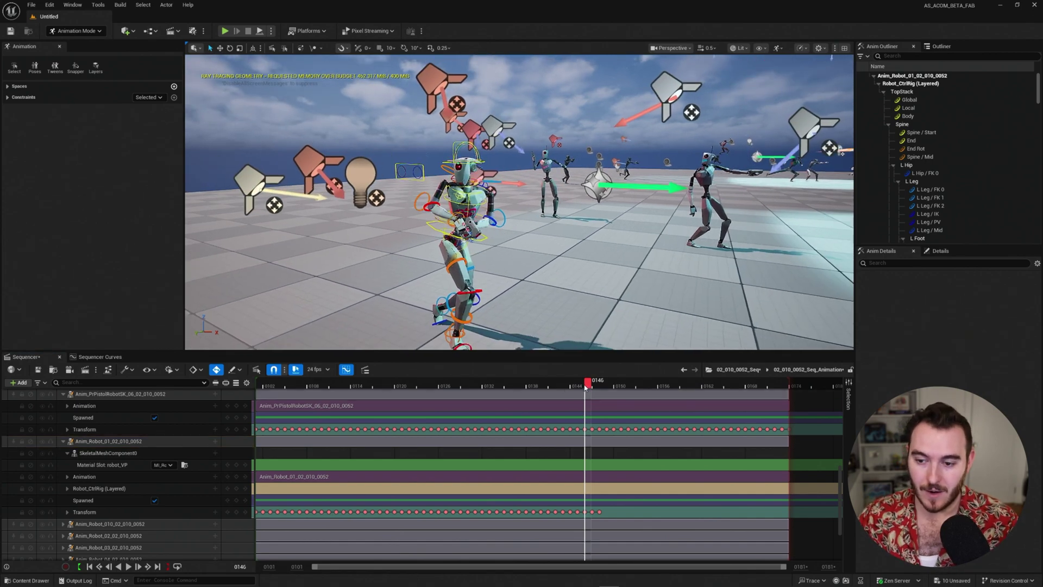
Scrub back to frame 123, inspect the robot's Head control up close, and review the layered rig's control tracks.
{"action": "left_click", "coordinate": [489, 386]}
{"action": "left_click_drag", "start_coordinate": [477, 392], "coordinate": [421, 387]}
{"action": "key", "text": "w"}
{"action": "right_click_drag", "start_coordinate": [519, 216], "coordinate": [519, 216]}
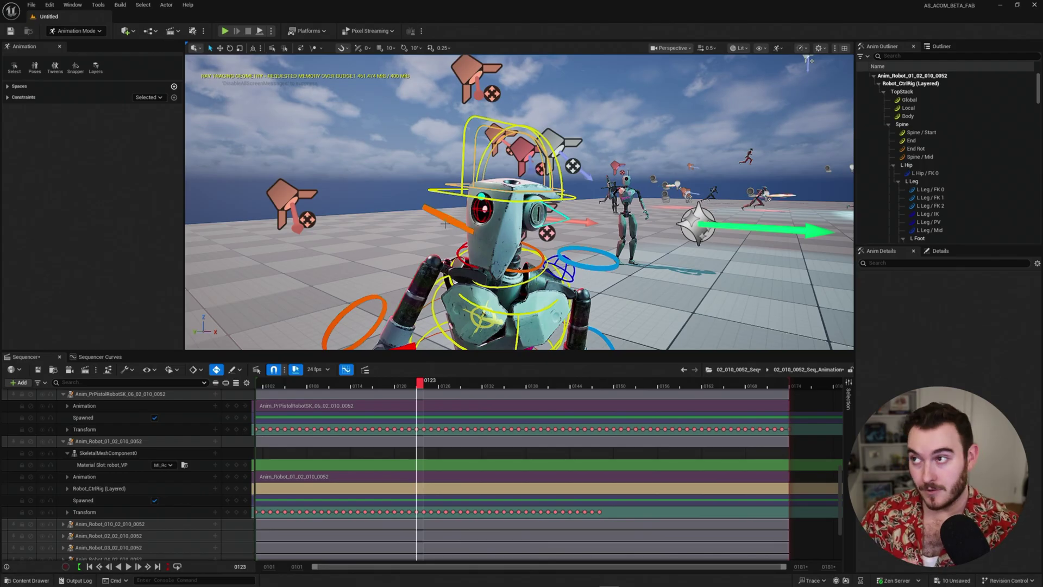
{"action": "left_click", "coordinate": [463, 149]}
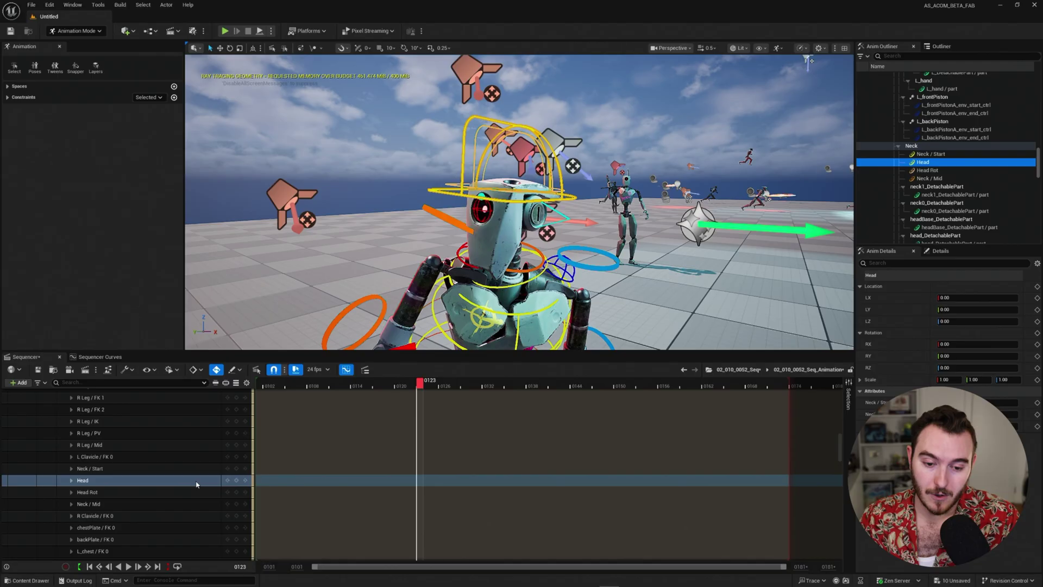
{"action": "scroll", "coordinate": [310, 481], "scroll_direction": "up", "scroll_amount": 5}
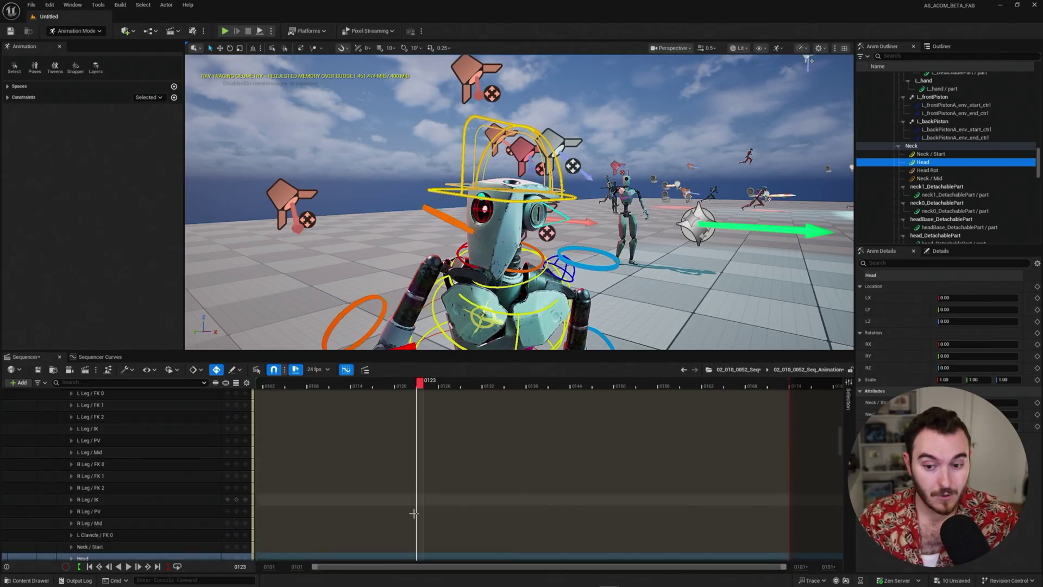
{"action": "scroll", "coordinate": [348, 482], "scroll_direction": "up", "scroll_amount": 5}
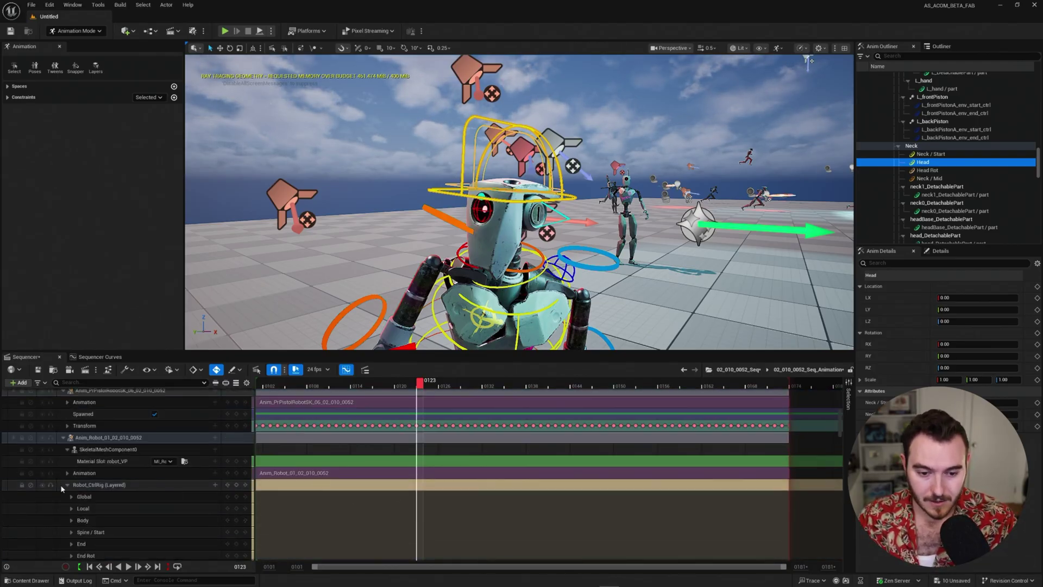
{"action": "left_click", "coordinate": [66, 485]}
Scrub the baked Animation track to frame 124 and compare it with the control tracks under Robot_CtrlRig (Layered).
{"action": "left_click", "coordinate": [132, 474]}
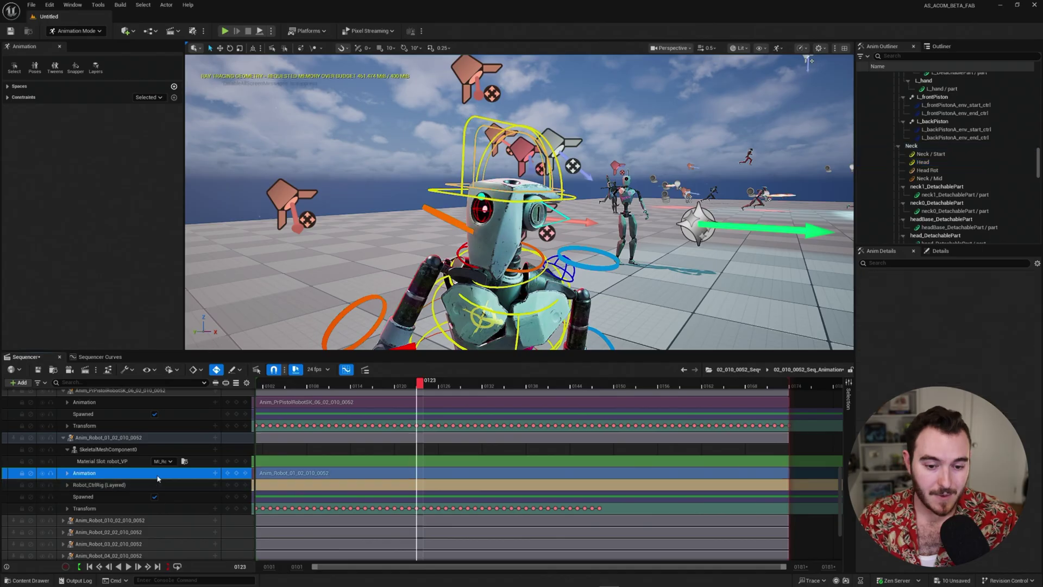
{"action": "left_click", "coordinate": [470, 384]}
{"action": "left_click_drag", "start_coordinate": [487, 383], "coordinate": [426, 399]}
{"action": "left_click", "coordinate": [87, 485]}
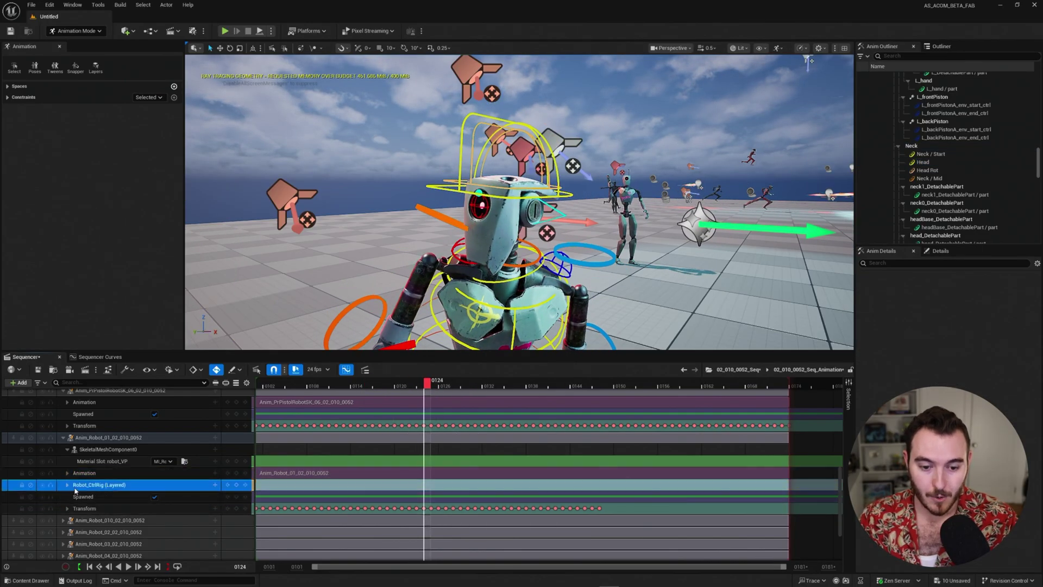
{"action": "left_click", "coordinate": [67, 484]}
{"action": "scroll", "coordinate": [113, 493], "scroll_direction": "down", "scroll_amount": 3}
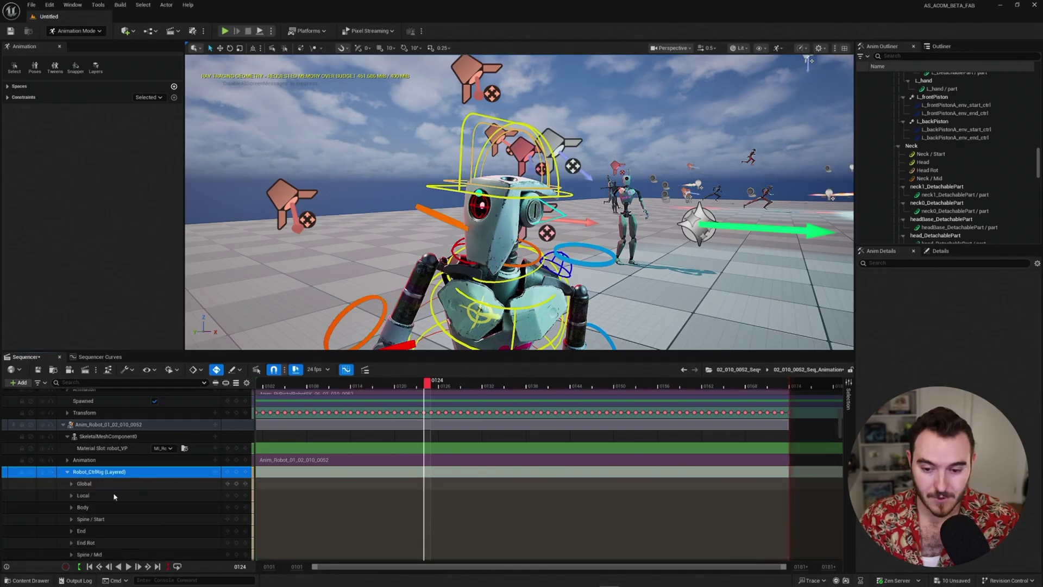
{"action": "left_click", "coordinate": [67, 445]}
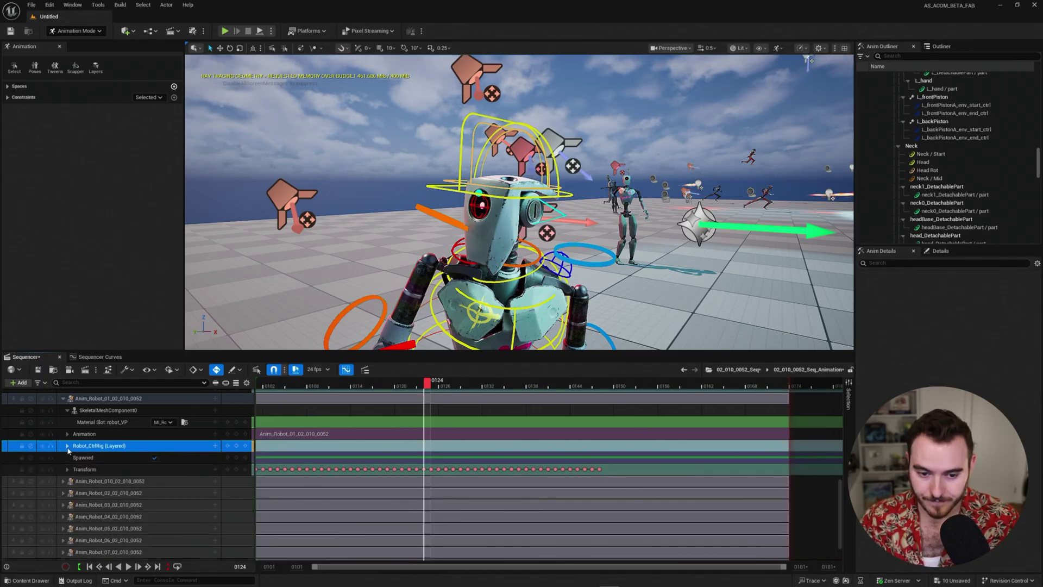
Key all controls of the Robot_CtrlRig (Layered) track at frame 122.
{"action": "mouse_move", "coordinate": [419, 383]}
{"action": "left_mouse_down"}
{"action": "mouse_move", "coordinate": [303, 383]}
{"action": "mouse_move", "coordinate": [412, 397]}
{"action": "left_mouse_up"}
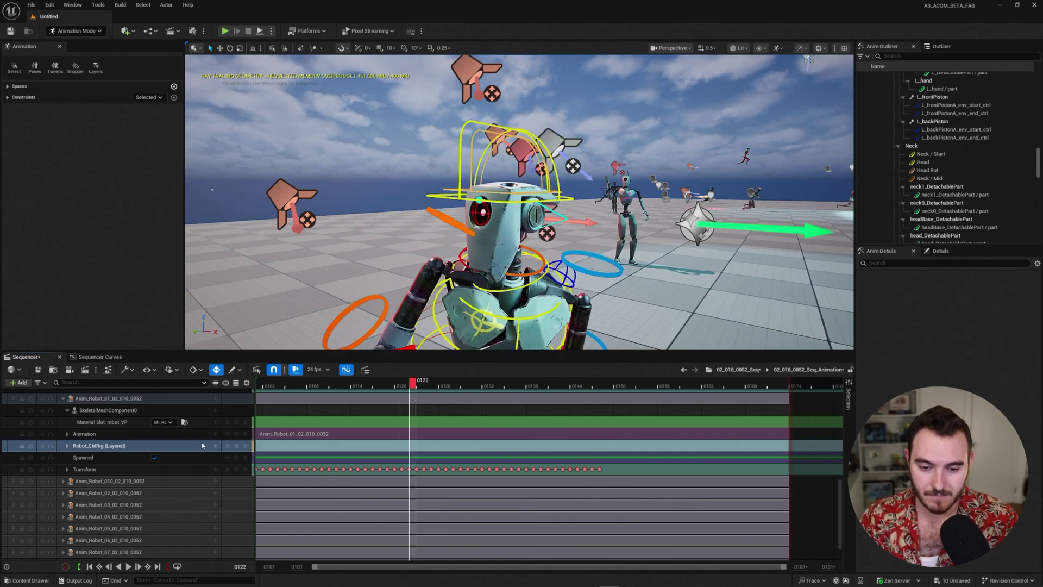
{"action": "left_click", "coordinate": [236, 446]}
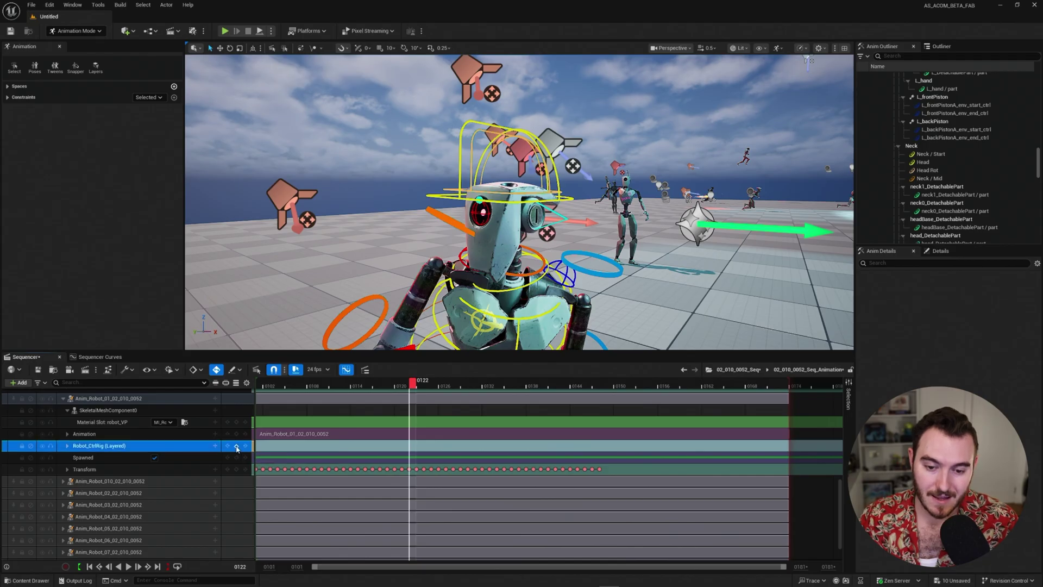
{"action": "left_click", "coordinate": [236, 446]}
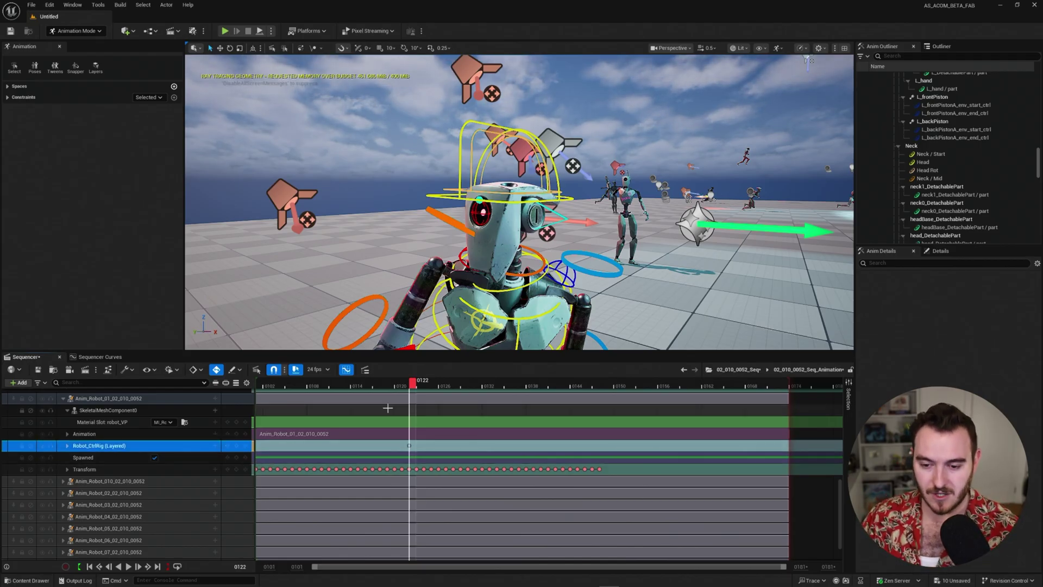
Key the robot's Head control at frame 154 as the starting pose for a head rotation.
{"action": "left_click_drag", "start_coordinate": [417, 387], "coordinate": [664, 355]}
{"action": "right_click_drag", "start_coordinate": [662, 321], "coordinate": [611, 331]}
{"action": "key", "text": "s"}
{"action": "mouse_move", "coordinate": [661, 381]}
{"action": "left_mouse_down"}
{"action": "mouse_move", "coordinate": [508, 384]}
{"action": "mouse_move", "coordinate": [646, 384]}
{"action": "left_mouse_up"}
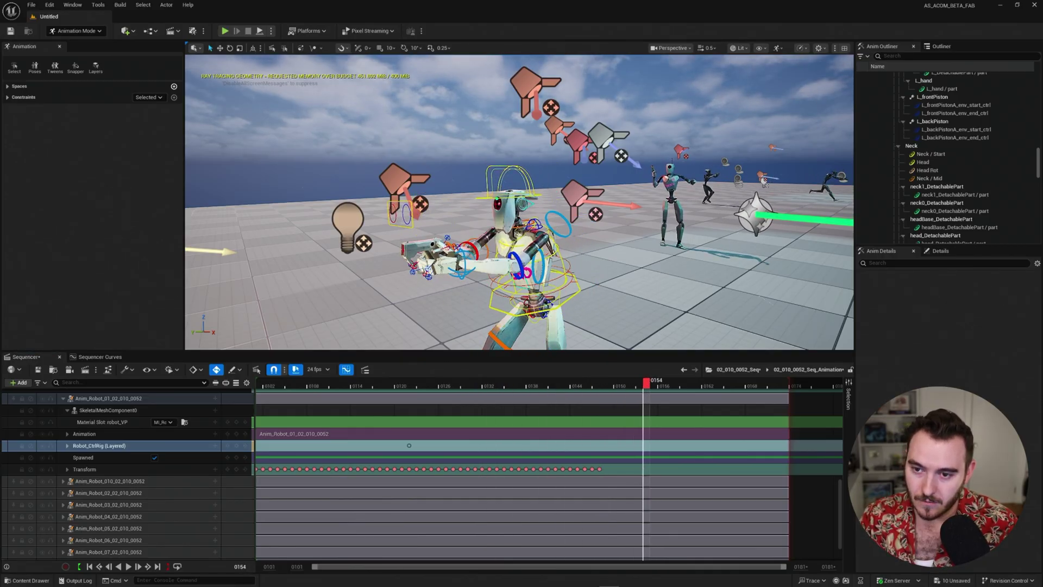
{"action": "left_click", "coordinate": [501, 169]}
{"action": "key", "text": "s"}
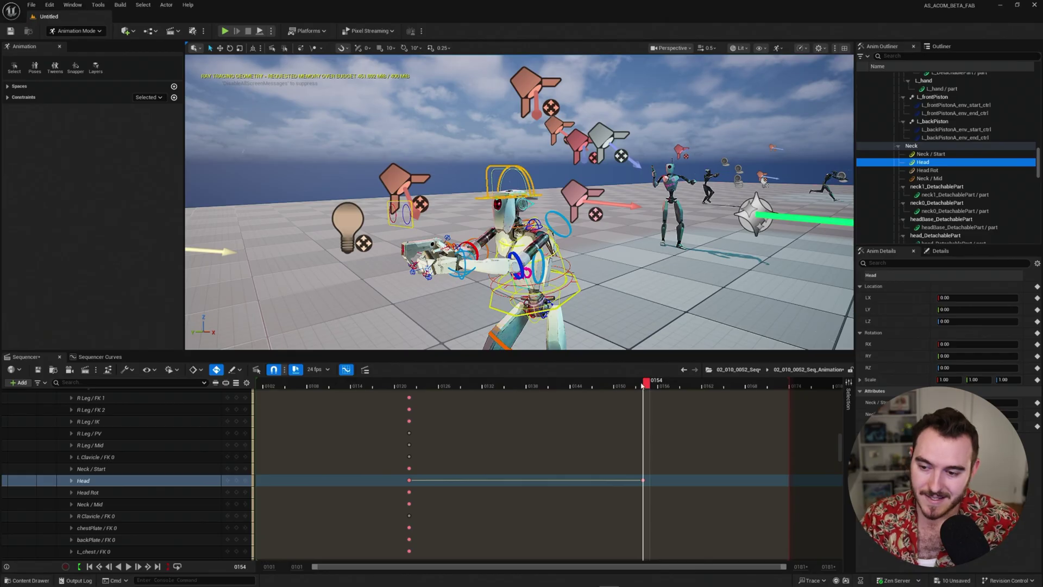
Spin the Head control around its Z axis at frame 164, ending at RZ about 7.44, and scrub the motion from frame 154.
{"action": "left_click_drag", "start_coordinate": [642, 384], "coordinate": [722, 387]}
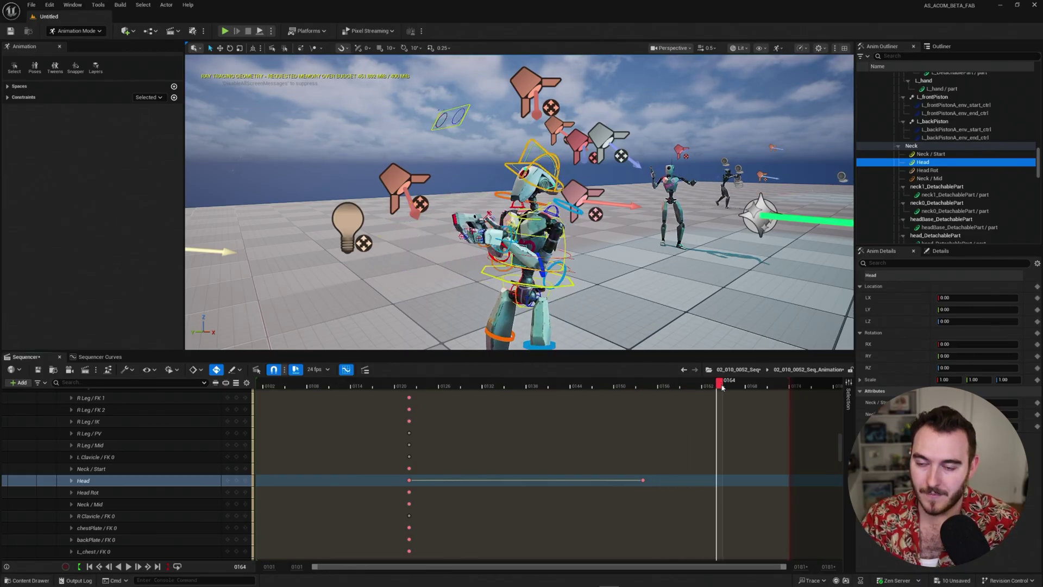
{"action": "key", "text": "e"}
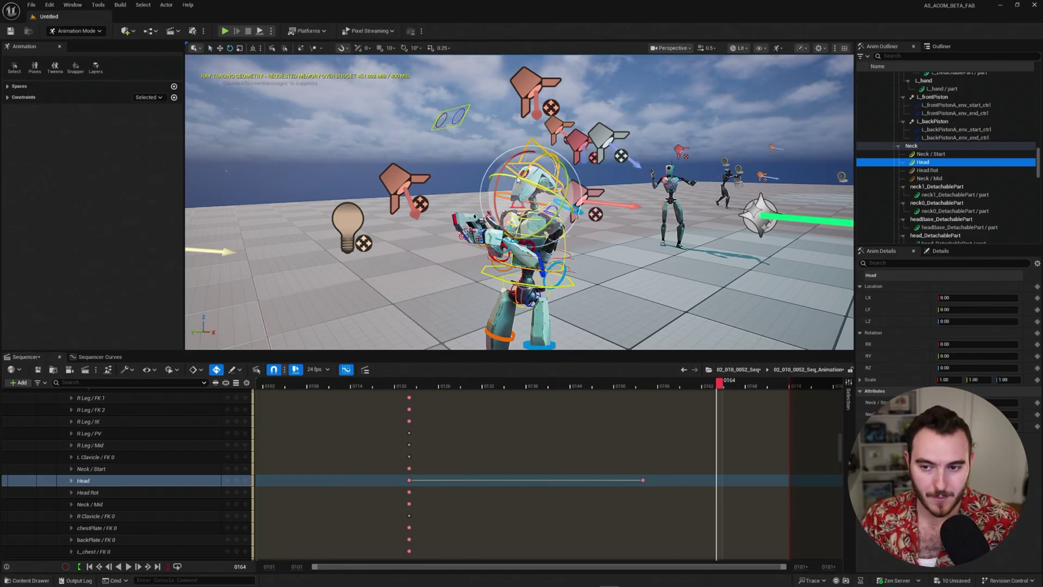
{"action": "left_click_drag", "start_coordinate": [518, 178], "coordinate": [430, 238]}
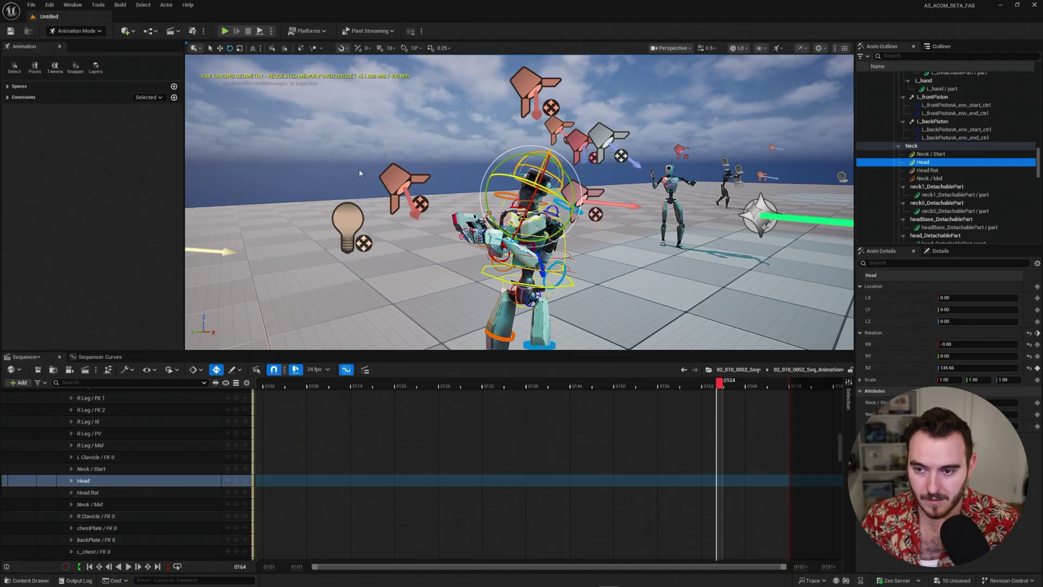
{"action": "left_click_drag", "start_coordinate": [409, 139], "coordinate": [720, 335]}
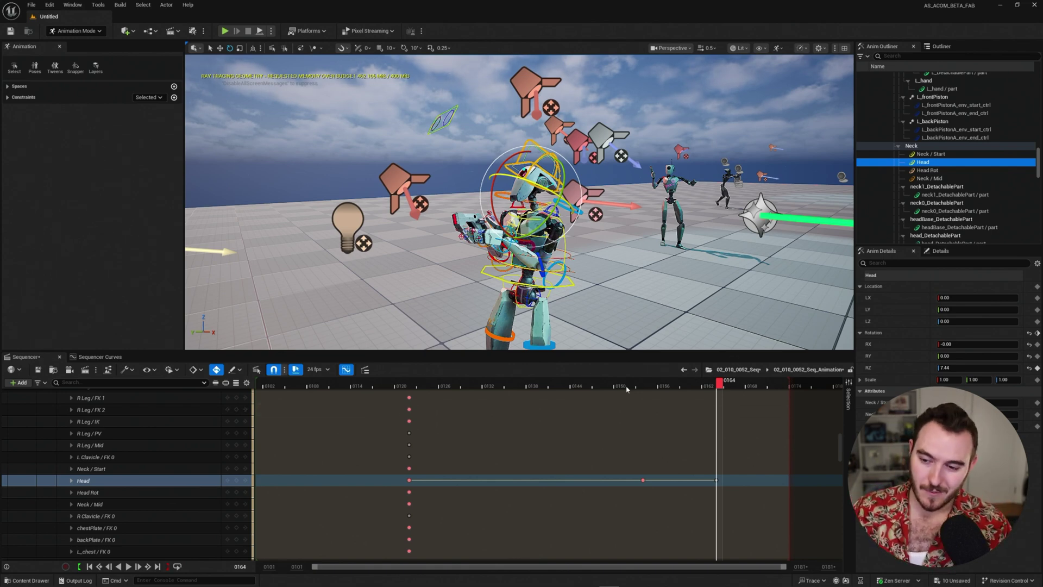
{"action": "left_click_drag", "start_coordinate": [648, 386], "coordinate": [719, 380]}
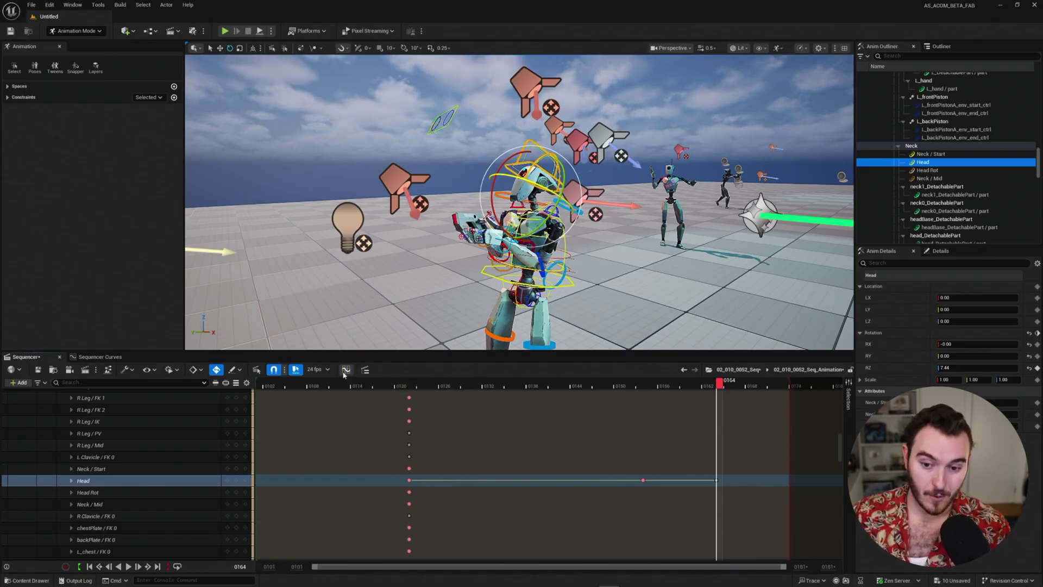
Open the curve editor, isolate the Head control's Rotation Yaw curve, and inspect the value of its frame 164 key.
{"action": "left_click", "coordinate": [345, 370]}
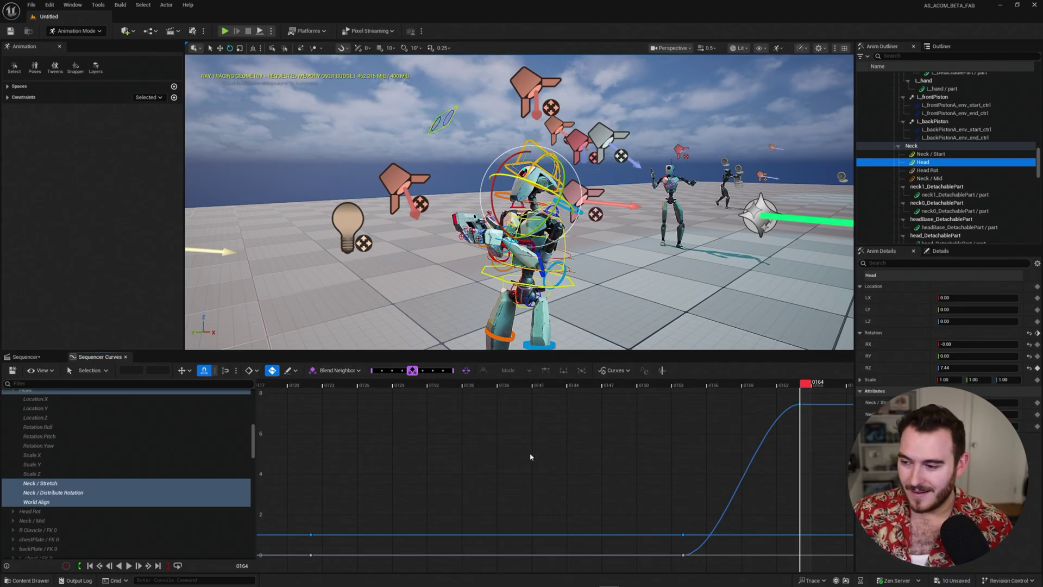
{"action": "left_click", "coordinate": [883, 368]}
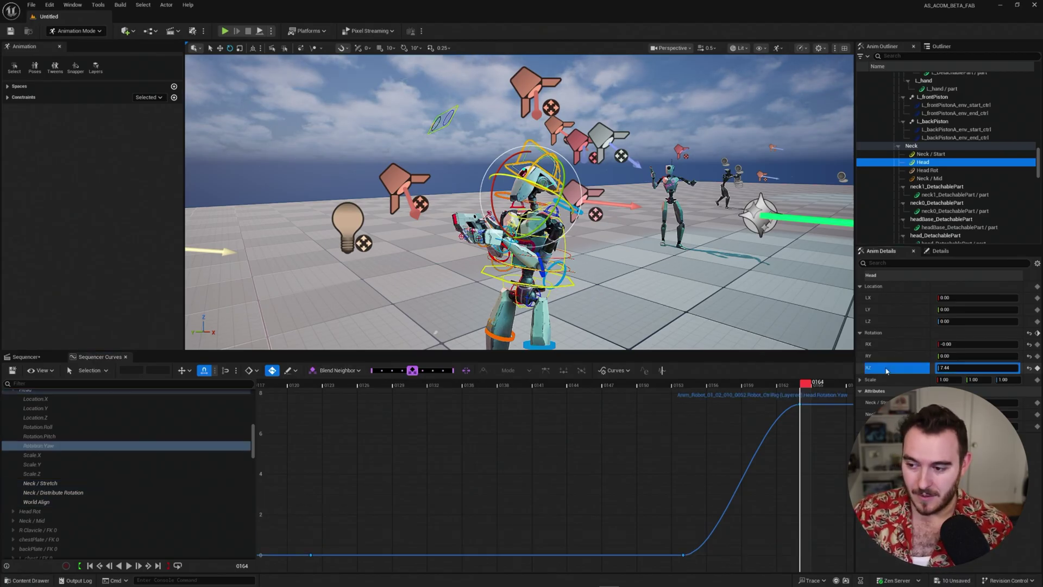
{"action": "key", "text": "f"}
{"action": "right_click_drag", "start_coordinate": [716, 475], "coordinate": [737, 532], "text": "alt"}
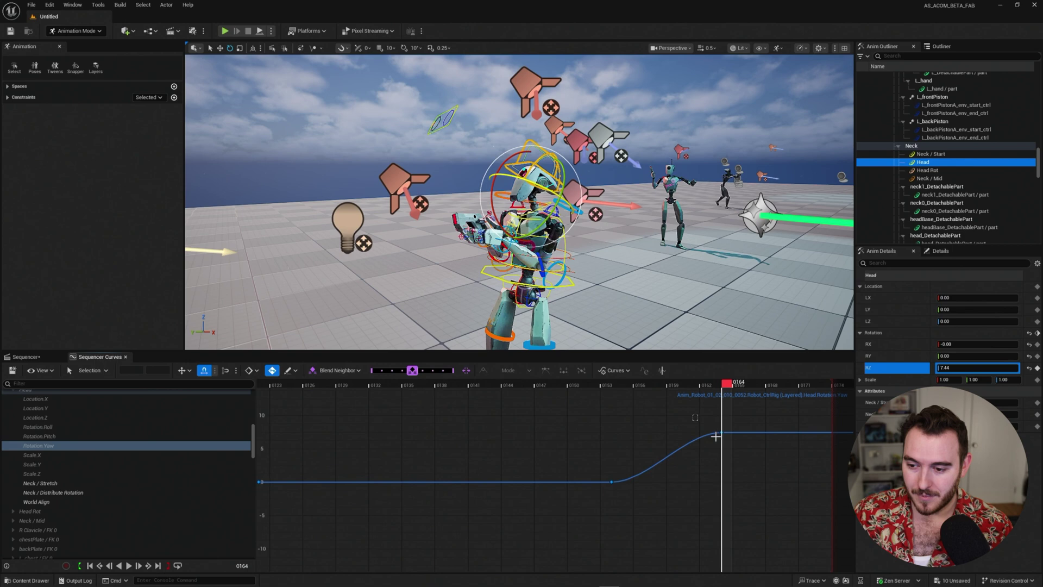
{"action": "left_click", "coordinate": [721, 433]}
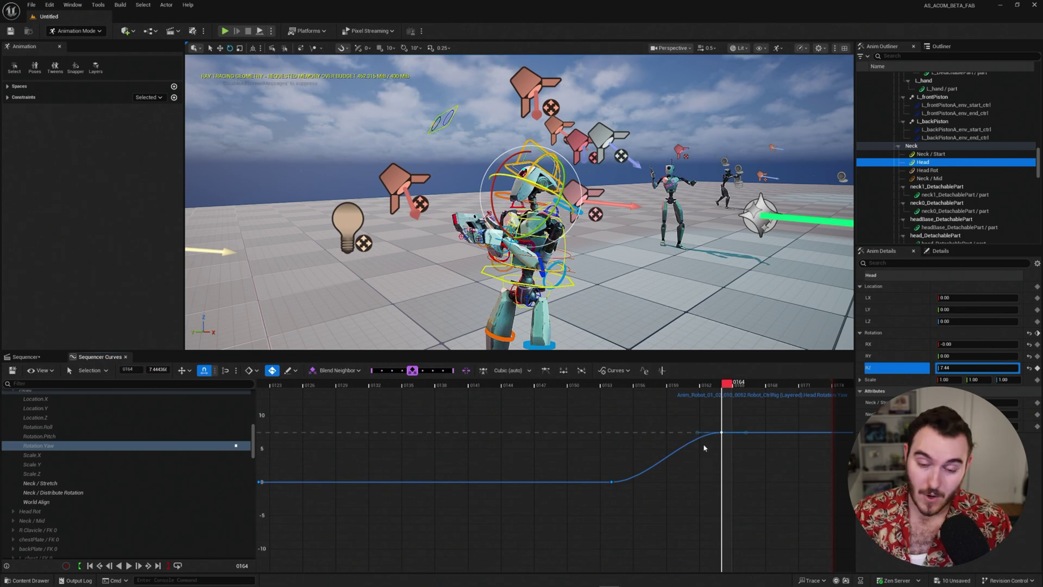
{"action": "left_click", "coordinate": [158, 370]}
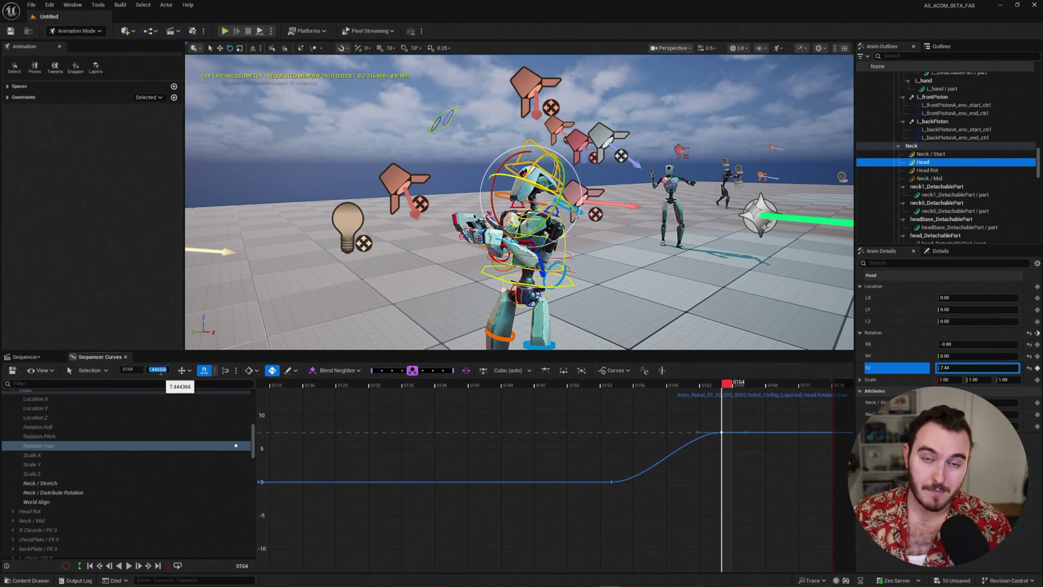
{"action": "left_click", "coordinate": [700, 470]}
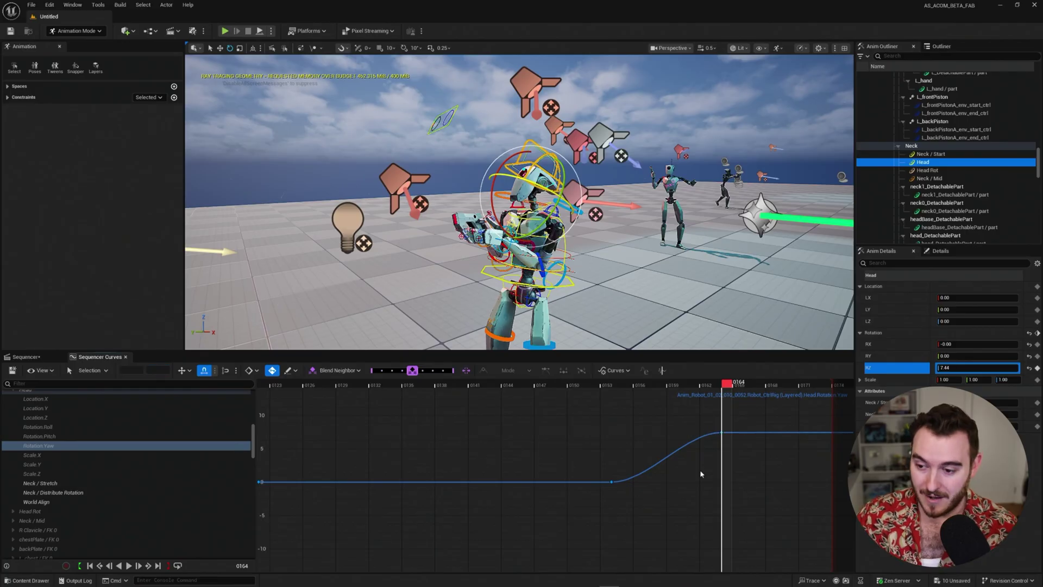
Add 360 to the value of the frame 164 key on the Head control's Rotation Yaw curve.
{"action": "left_click_drag", "start_coordinate": [709, 416], "coordinate": [738, 474]}
{"action": "right_click_drag", "start_coordinate": [728, 472], "coordinate": [711, 386], "text": "alt"}
{"action": "scroll", "coordinate": [728, 466], "scroll_direction": "down", "scroll_amount": 3}
{"action": "right_click_drag", "start_coordinate": [709, 476], "coordinate": [658, 553]}
{"action": "left_click", "coordinate": [647, 470]}
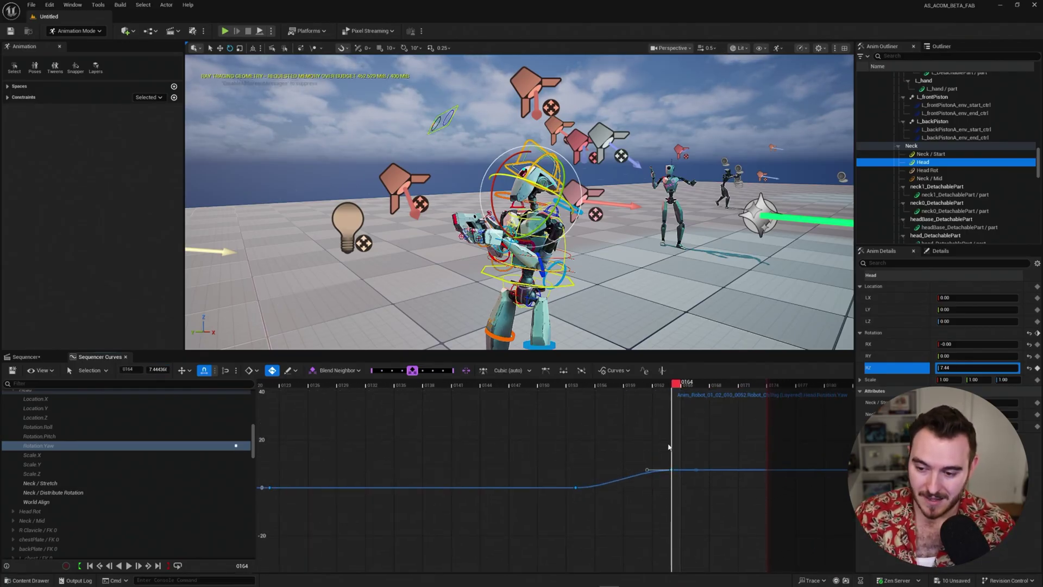
{"action": "left_click_drag", "start_coordinate": [669, 445], "coordinate": [702, 518]}
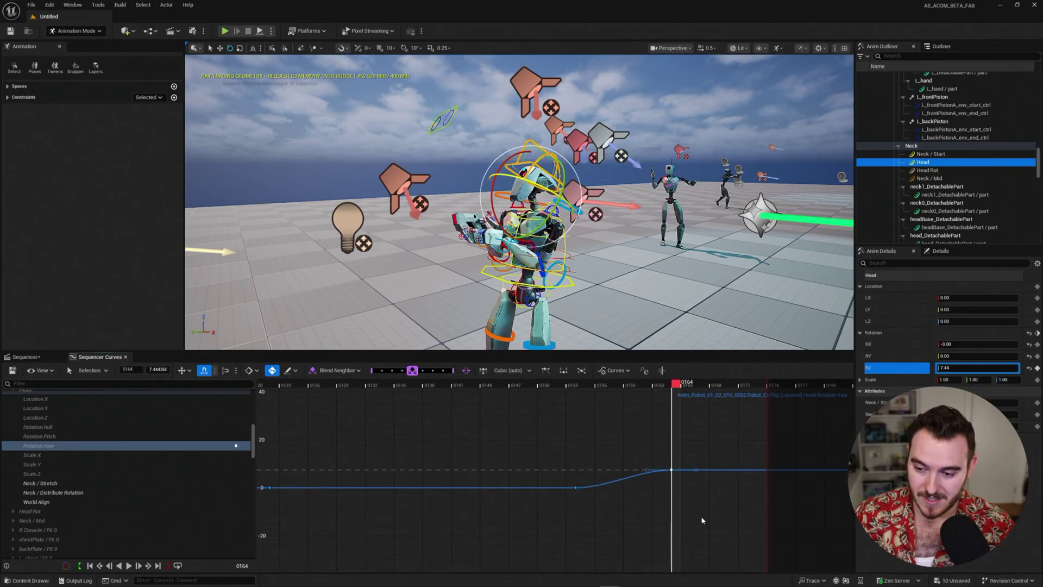
{"action": "left_click", "coordinate": [158, 370]}
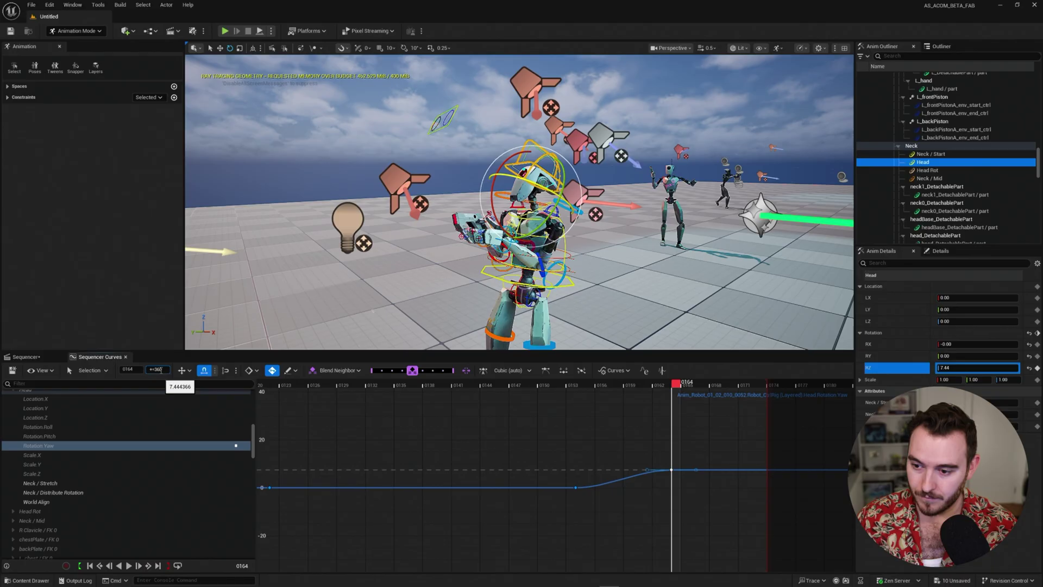
{"action": "key", "text": "Return"}
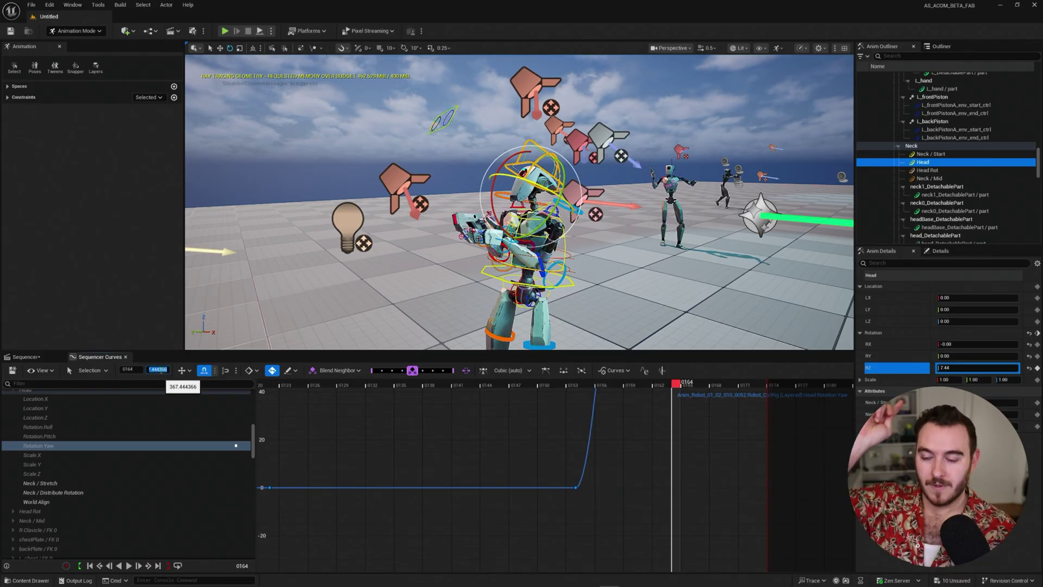
Frame the whole Head Rotation Yaw curve, then play and scrub the head spin up to frame 159.
{"action": "left_click", "coordinate": [642, 493]}
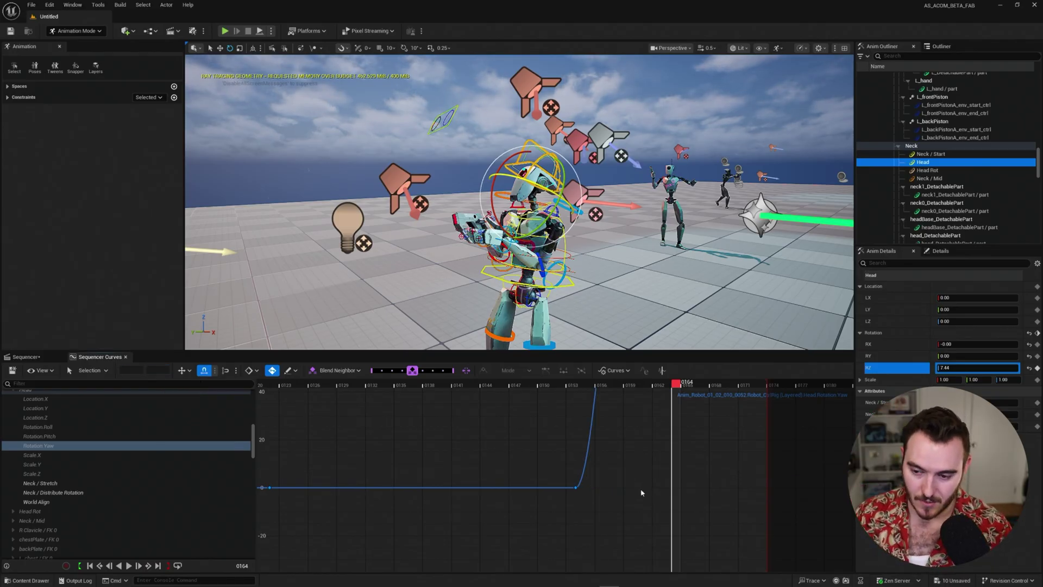
{"action": "key", "text": "f"}
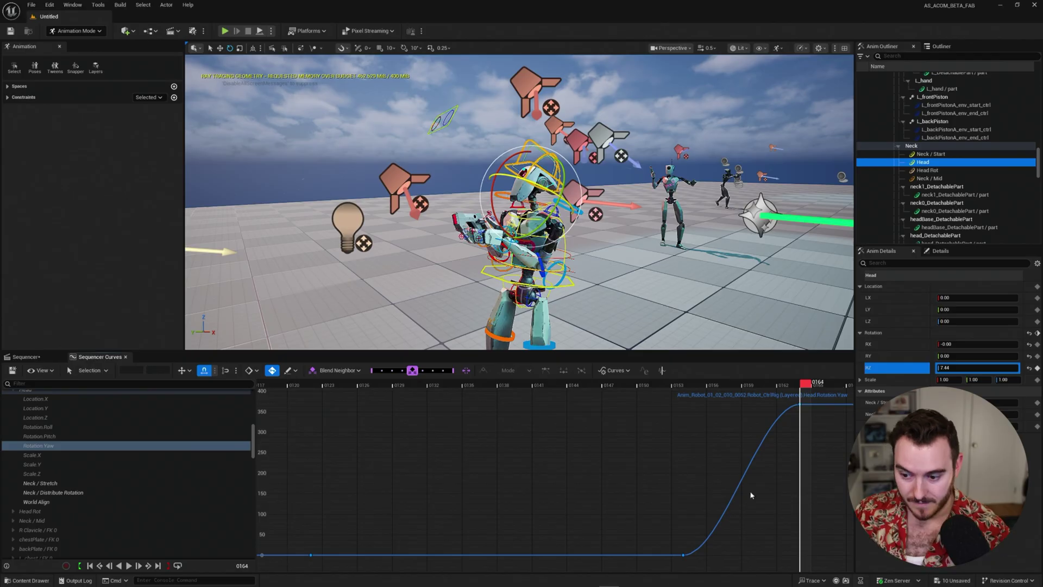
{"action": "left_click_drag", "start_coordinate": [700, 386], "coordinate": [669, 385]}
{"action": "key", "text": "space"}
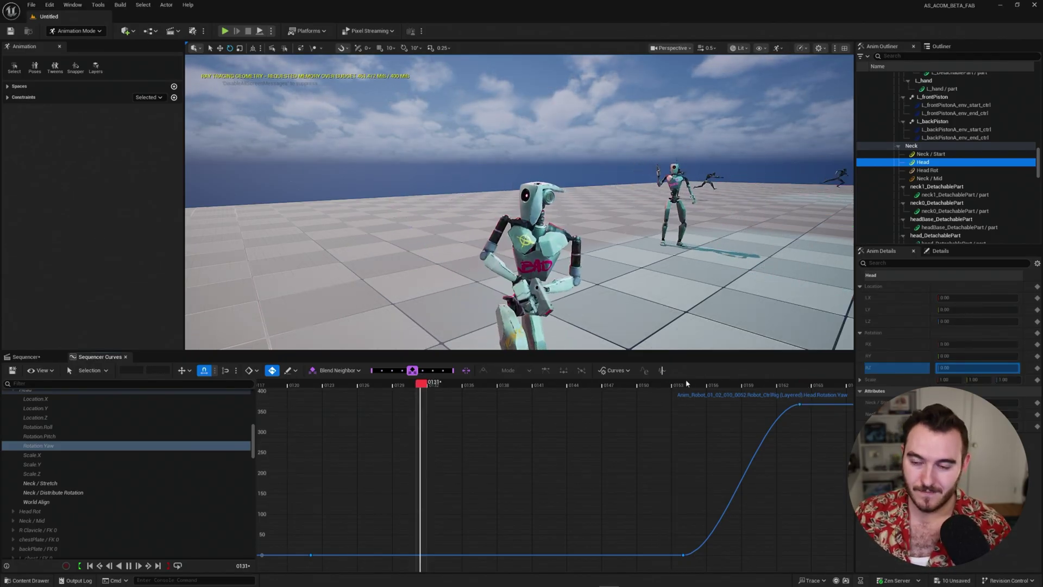
{"action": "left_click", "coordinate": [676, 384]}
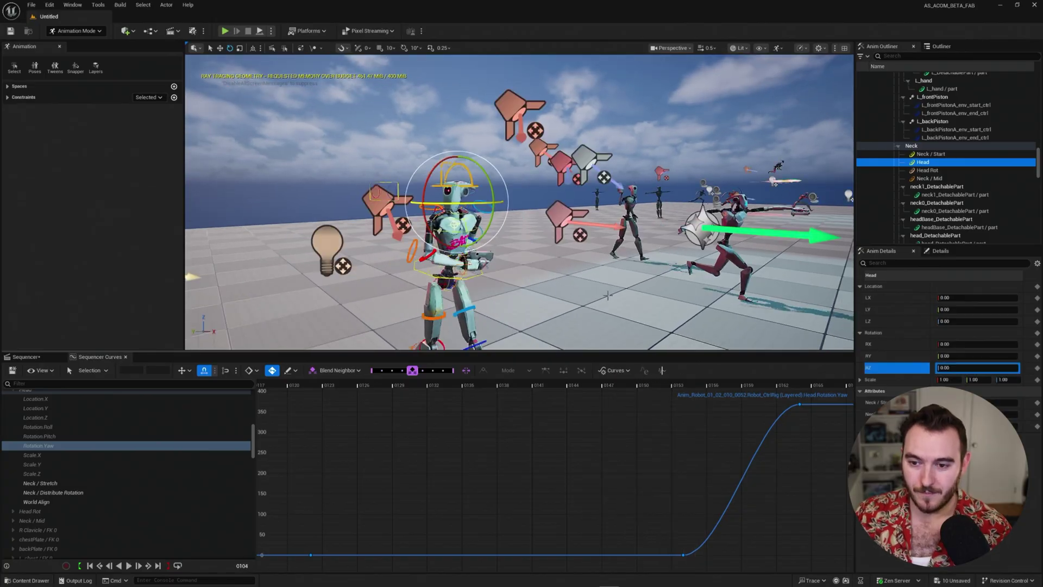
{"action": "left_click_drag", "start_coordinate": [682, 387], "coordinate": [746, 387]}
Try to lock the viewport to the Camera Cuts of the parent sequence, then return to 02_010_0052_Seq_Animation.
{"action": "left_click", "coordinate": [25, 356]}
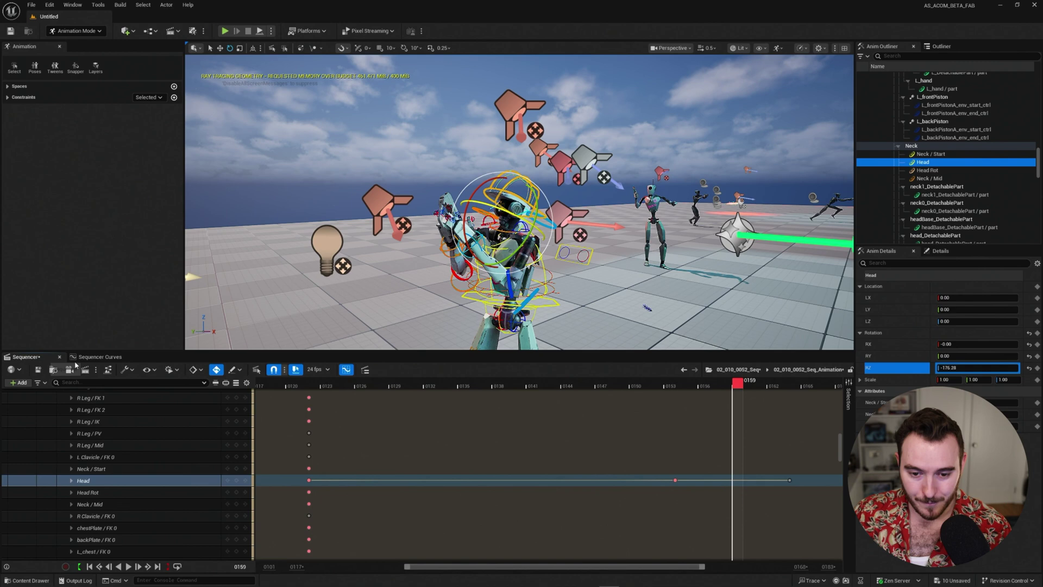
{"action": "scroll", "coordinate": [197, 421], "scroll_direction": "up", "scroll_amount": 10}
{"action": "scroll", "coordinate": [199, 425], "scroll_direction": "up", "scroll_amount": 6}
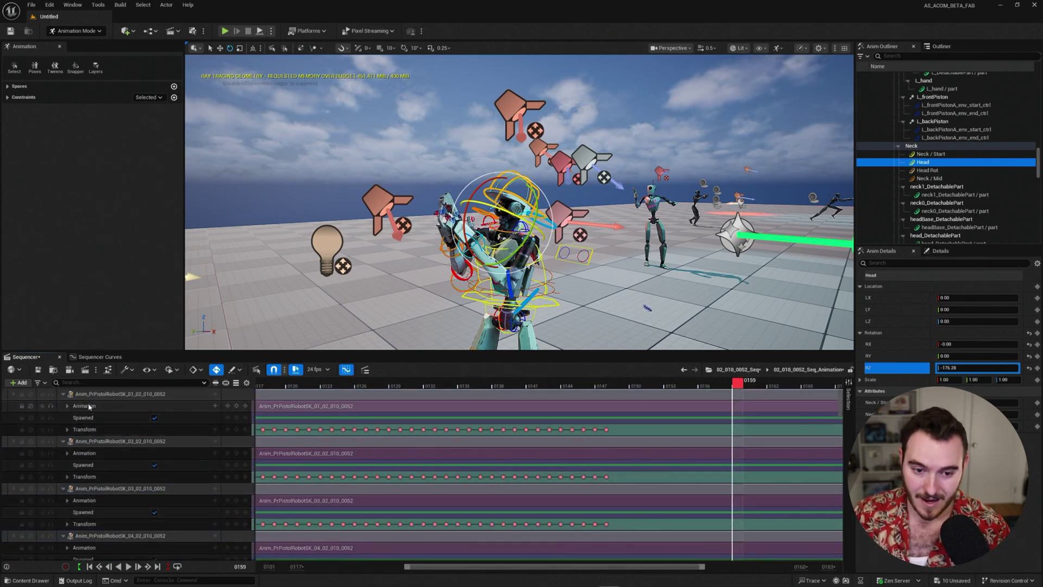
{"action": "left_click", "coordinate": [739, 371]}
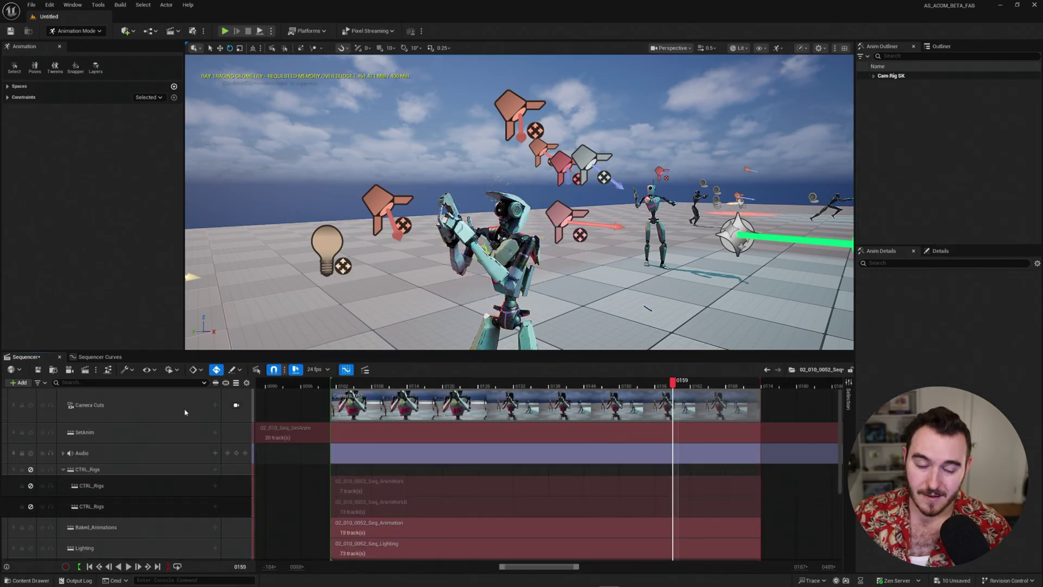
{"action": "left_click", "coordinate": [236, 406]}
{"action": "left_click", "coordinate": [236, 406]}
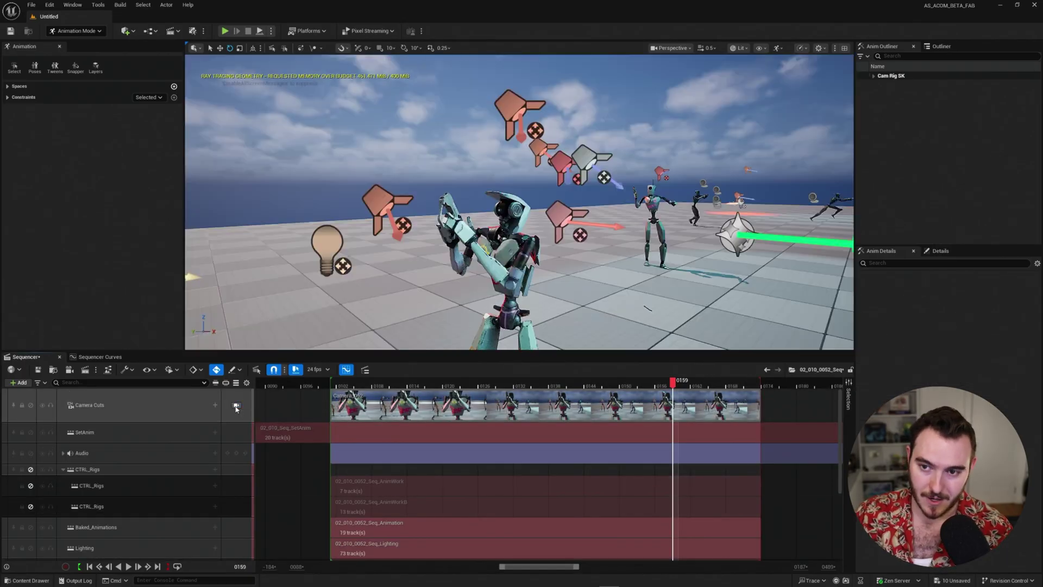
{"action": "left_click", "coordinate": [235, 407]}
{"action": "left_click", "coordinate": [236, 406]}
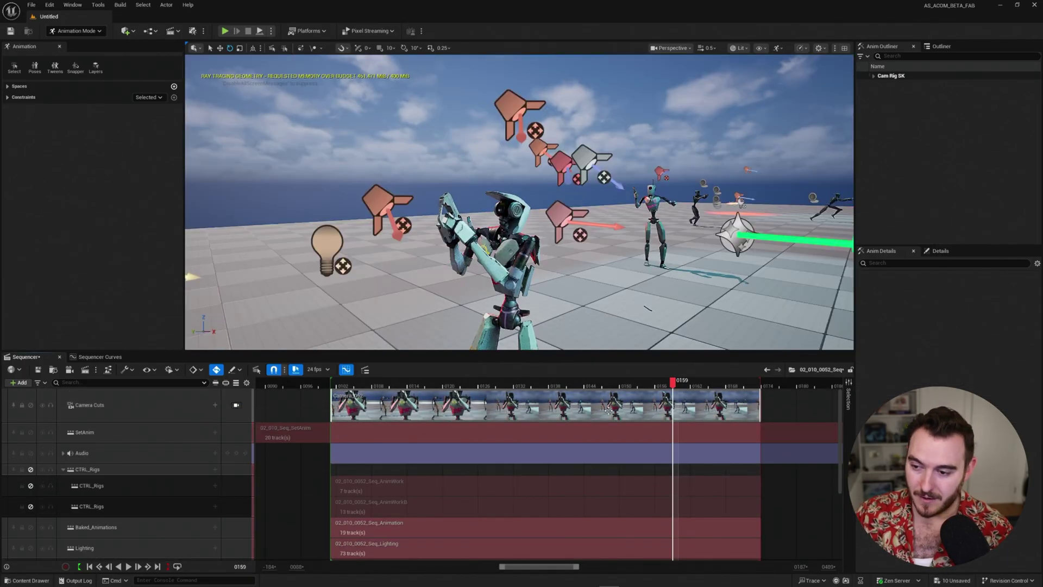
{"action": "double_click", "coordinate": [405, 524]}
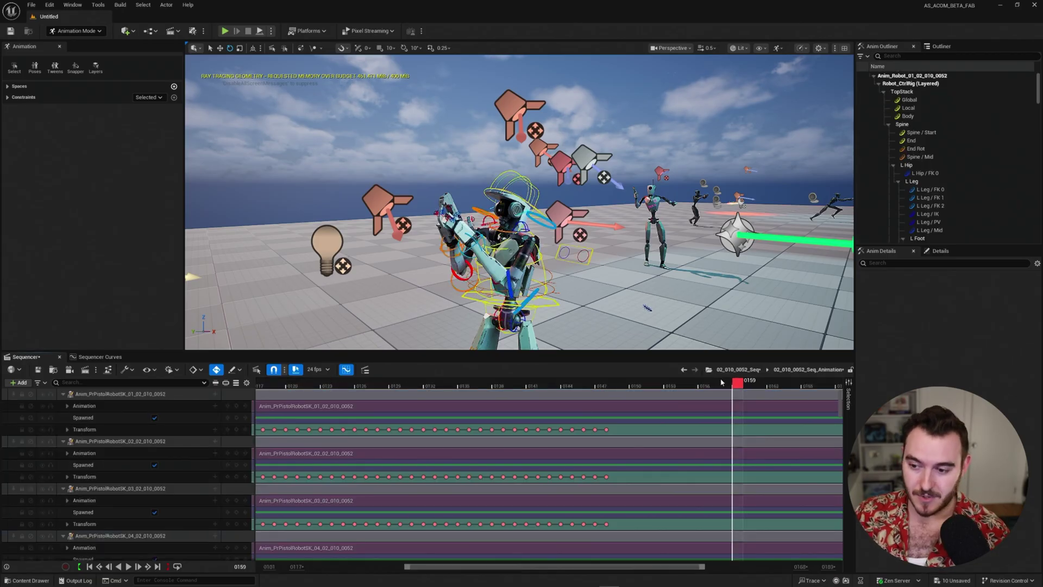
Add a Camera Cut track to 02_010_0052_Seq_Animation and lock the viewport to it at frame 136.
{"action": "left_click_drag", "start_coordinate": [723, 384], "coordinate": [471, 386]}
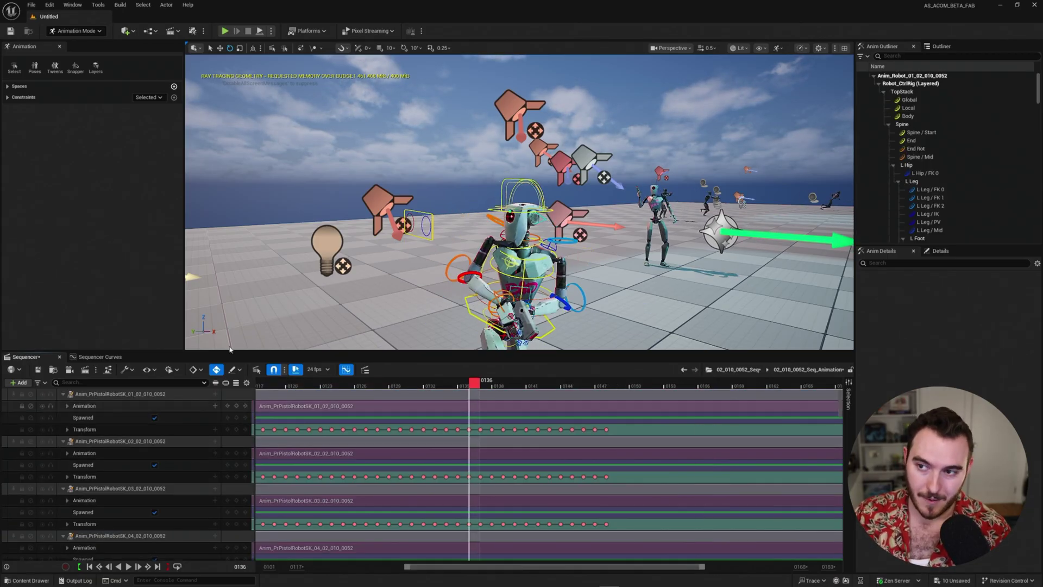
{"action": "left_click", "coordinate": [686, 49]}
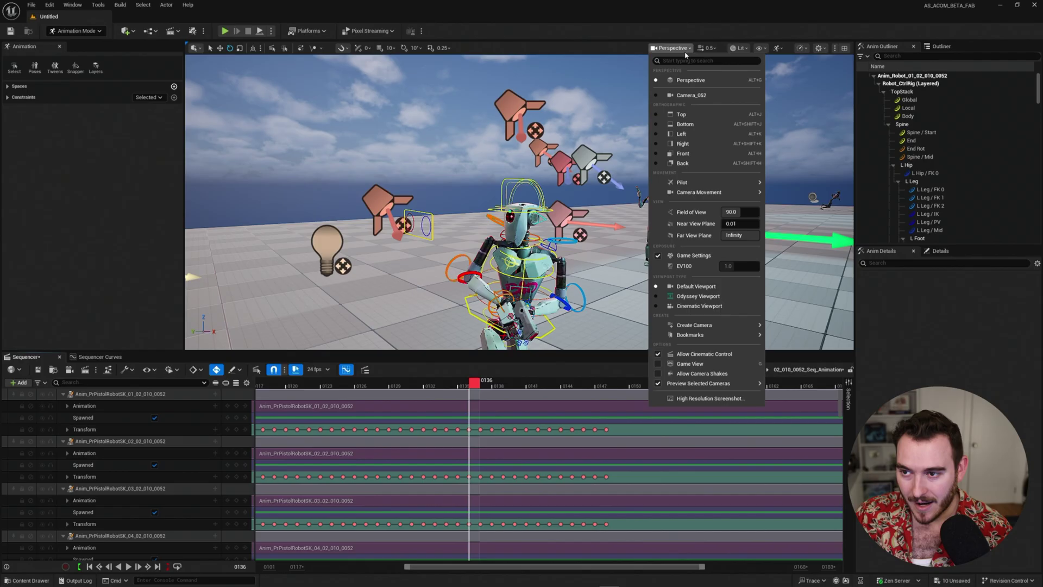
{"action": "left_click", "coordinate": [687, 51]}
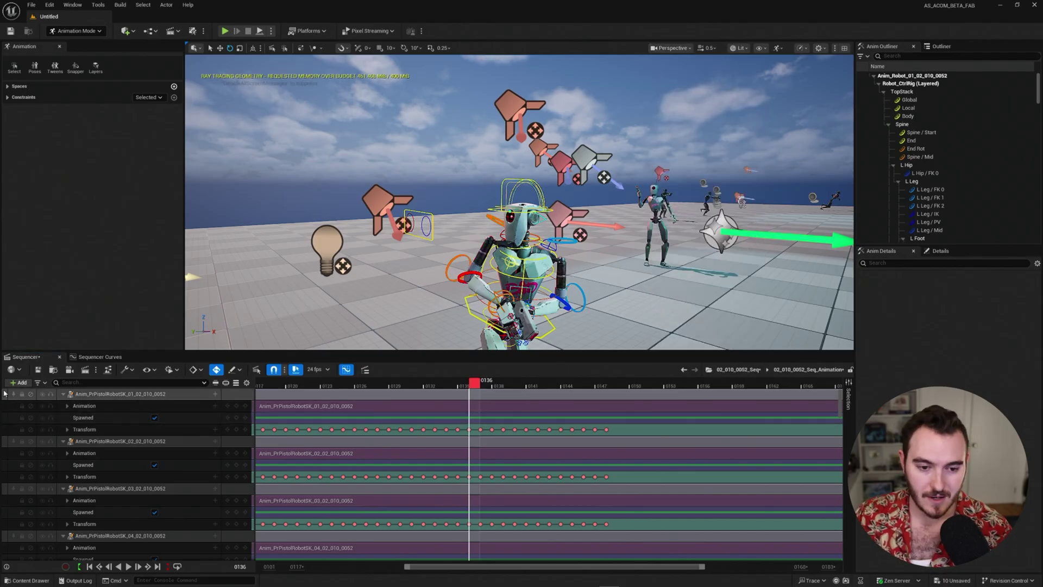
{"action": "left_click", "coordinate": [19, 382]}
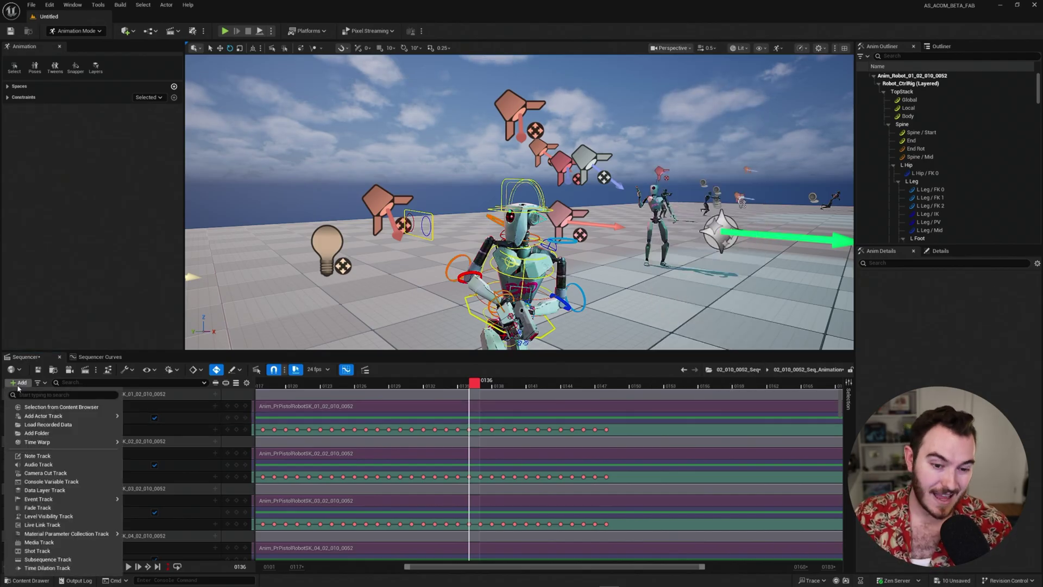
{"action": "left_click", "coordinate": [46, 473]}
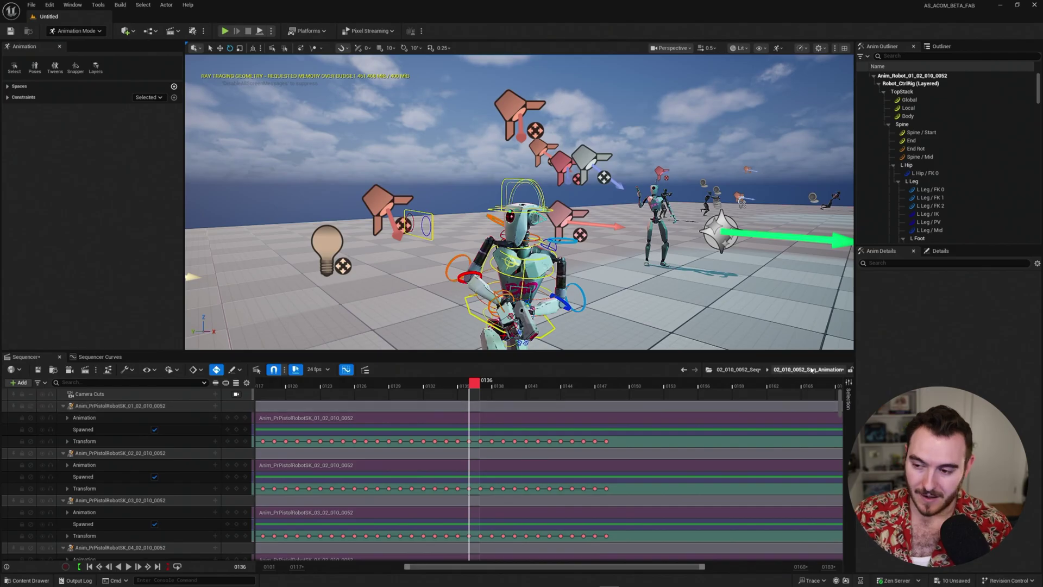
{"action": "left_click", "coordinate": [114, 395]}
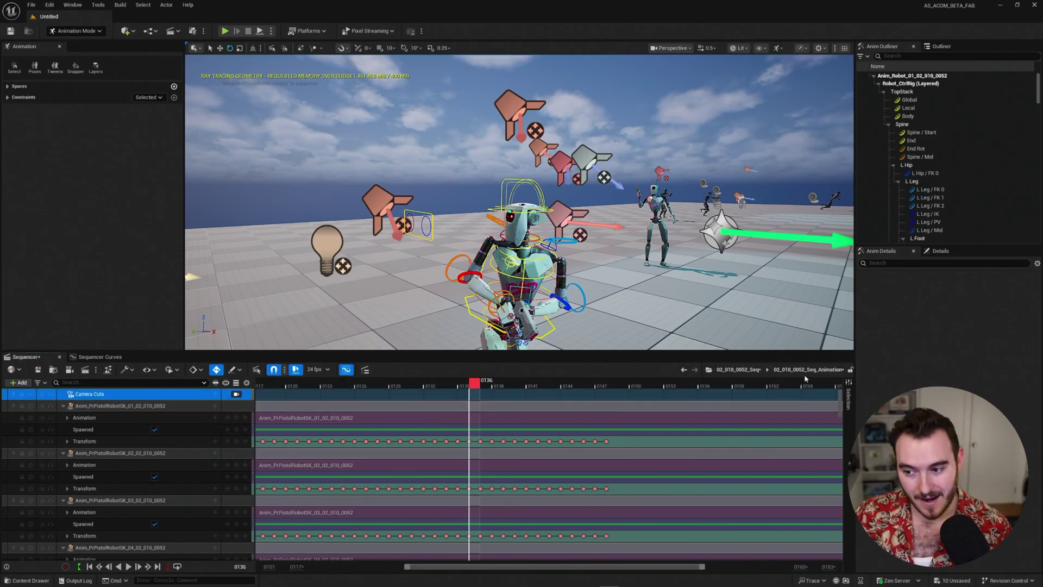
{"action": "left_click", "coordinate": [236, 394]}
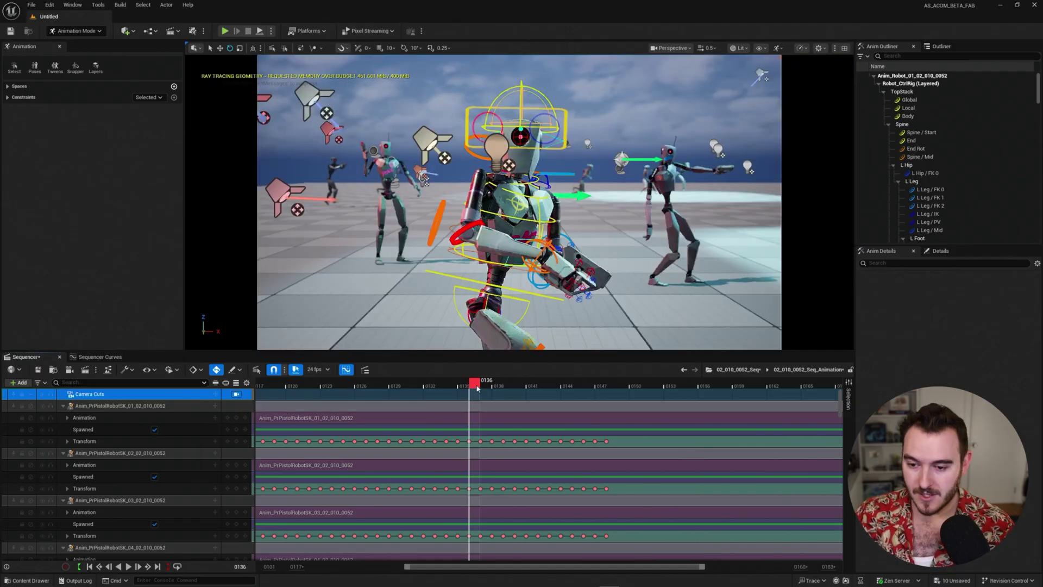
Play the animation through the shot camera from frame 102, then scrub through the head spin to frame 166.
{"action": "scroll", "coordinate": [516, 390], "scroll_direction": "down", "scroll_amount": 6, "text": "ctrl"}
{"action": "left_click_drag", "start_coordinate": [543, 387], "coordinate": [361, 391]}
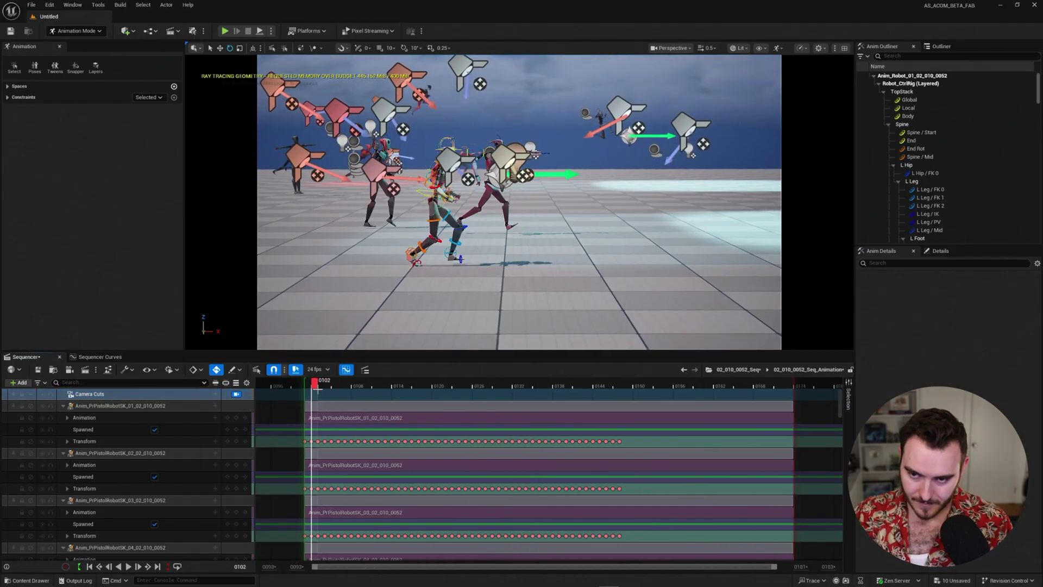
{"action": "key", "text": "space"}
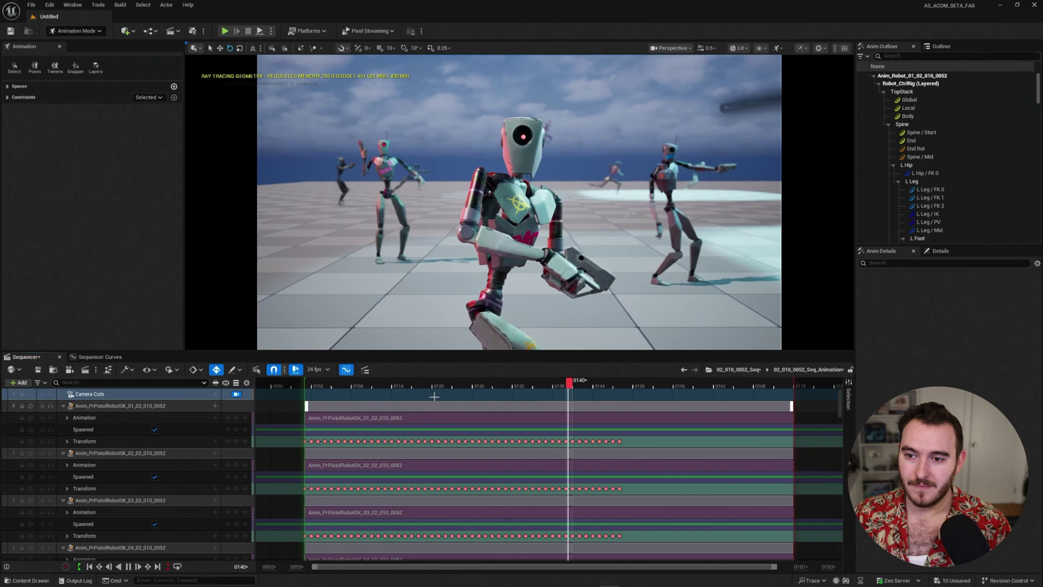
{"action": "key", "text": "space"}
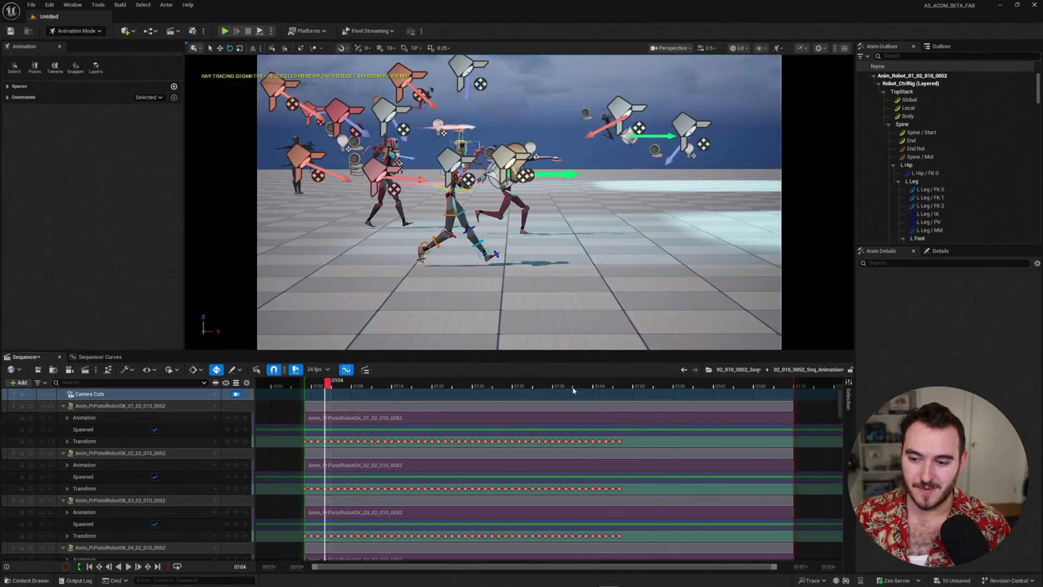
{"action": "left_click_drag", "start_coordinate": [575, 386], "coordinate": [743, 386]}
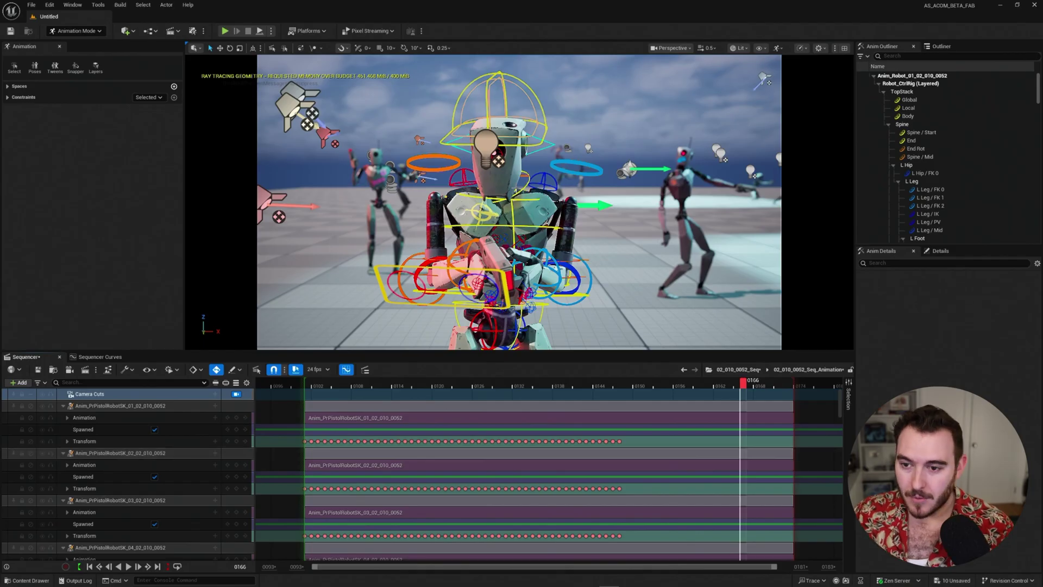
Locate and select Anim_Robot_01_02_010_0052's Robot_CtrlRig (Layered) track, then scrub to frame 151.
{"action": "left_click", "coordinate": [515, 191]}
{"action": "left_click", "coordinate": [518, 169]}
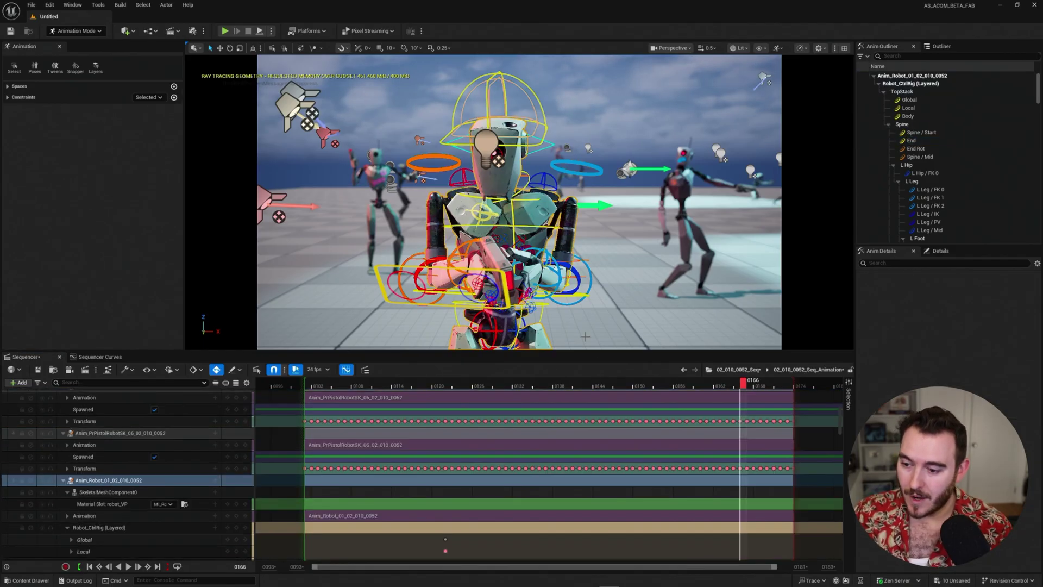
{"action": "left_click", "coordinate": [105, 529]}
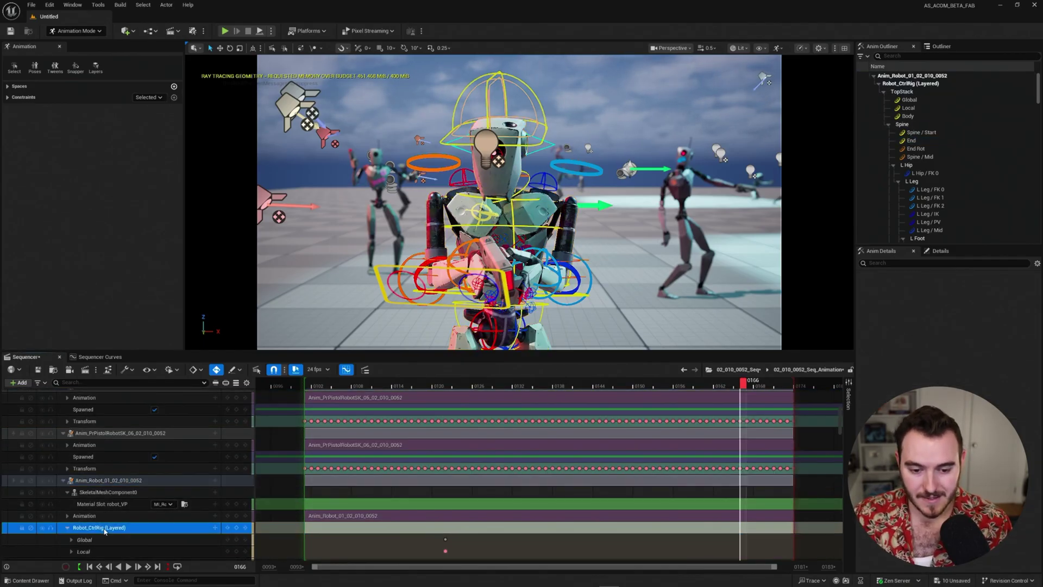
{"action": "left_click_drag", "start_coordinate": [610, 385], "coordinate": [640, 383]}
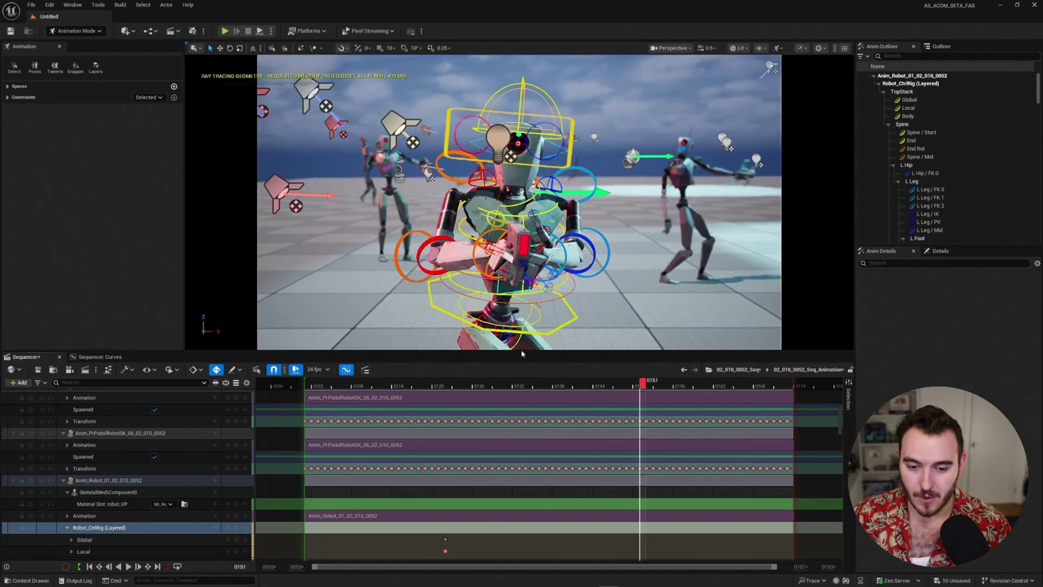
Select the Head control and review its animation in the curve editor, scrubbing to frame 149.
{"action": "left_click", "coordinate": [546, 94]}
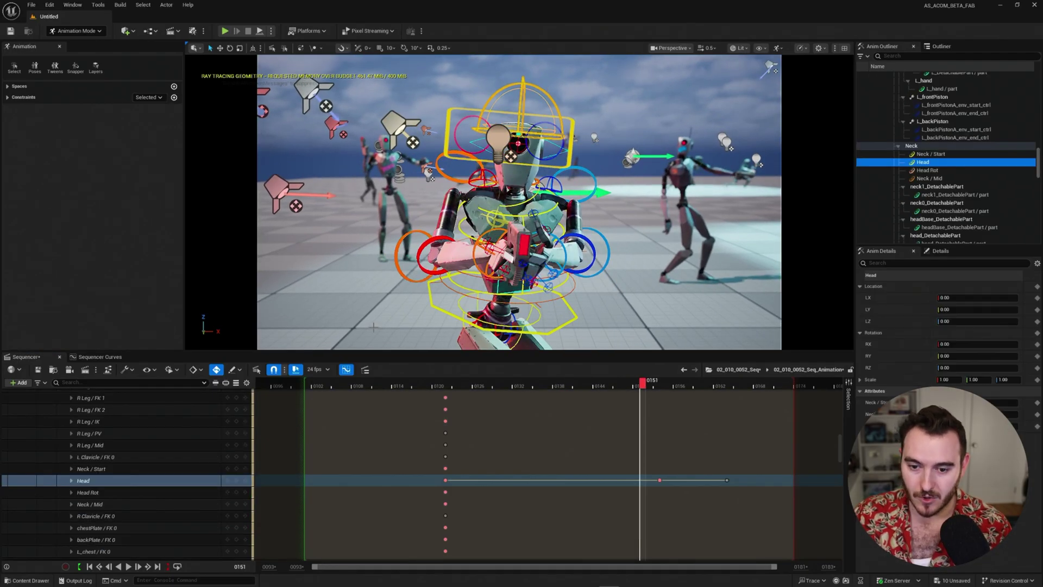
{"action": "left_click", "coordinate": [346, 369]}
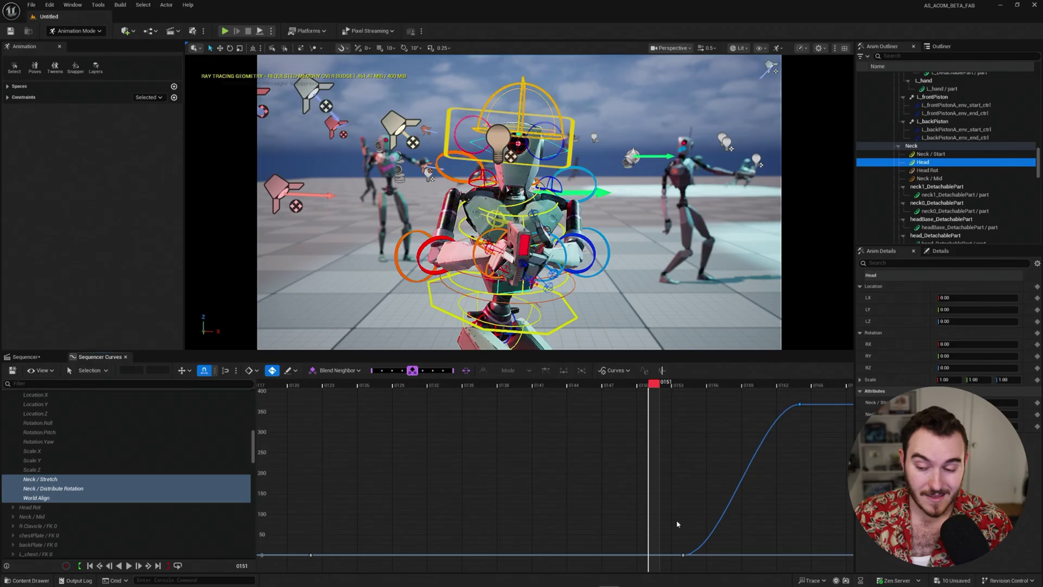
{"action": "left_click_drag", "start_coordinate": [578, 384], "coordinate": [549, 385]}
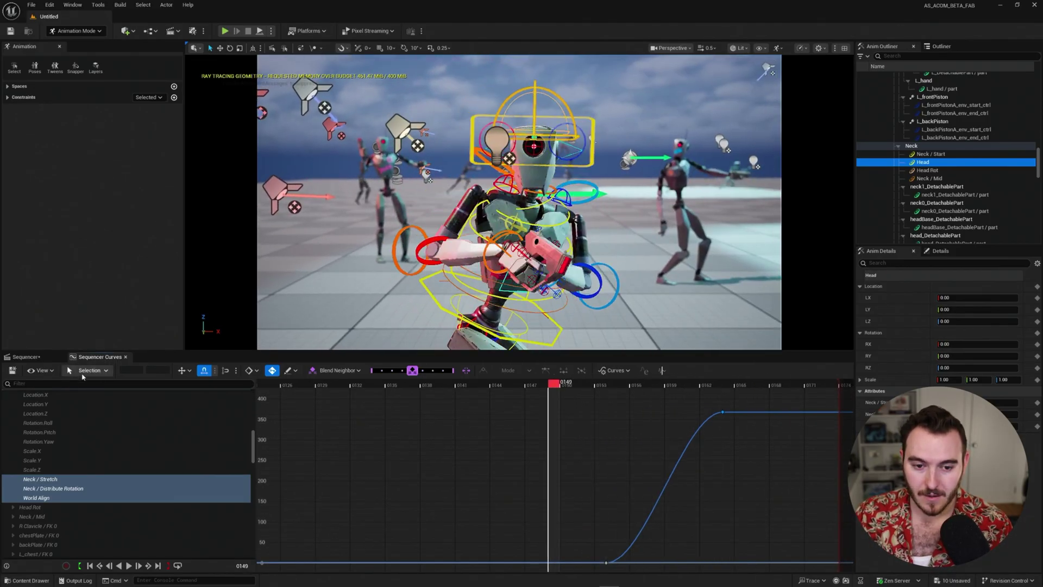
{"action": "left_click", "coordinate": [26, 357]}
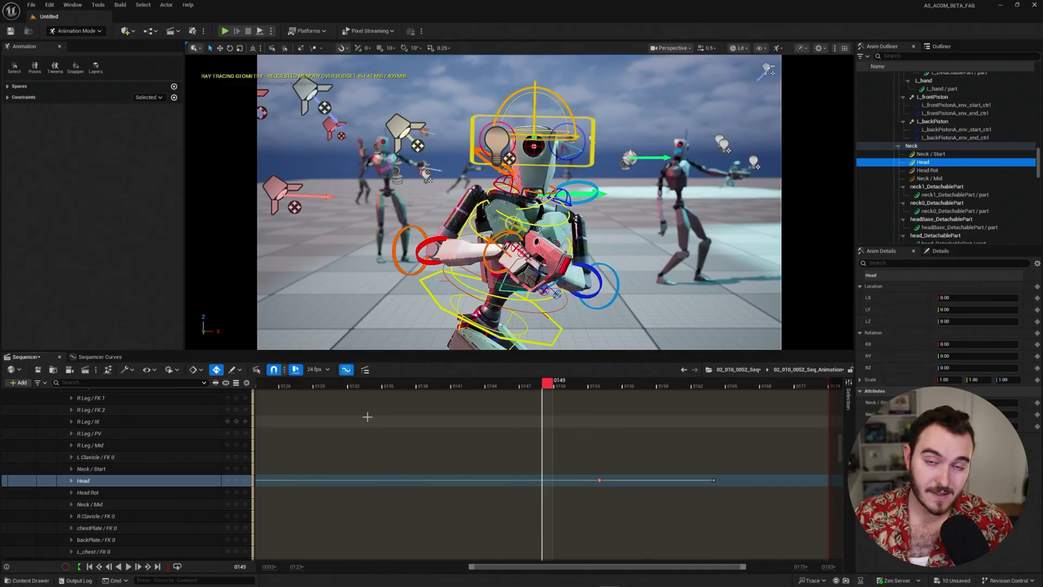
Collapse and select the Robot_CtrlRig (Layered) track, then scrub the head spin to frame 161.
{"action": "scroll", "coordinate": [179, 458], "scroll_direction": "up", "scroll_amount": 10}
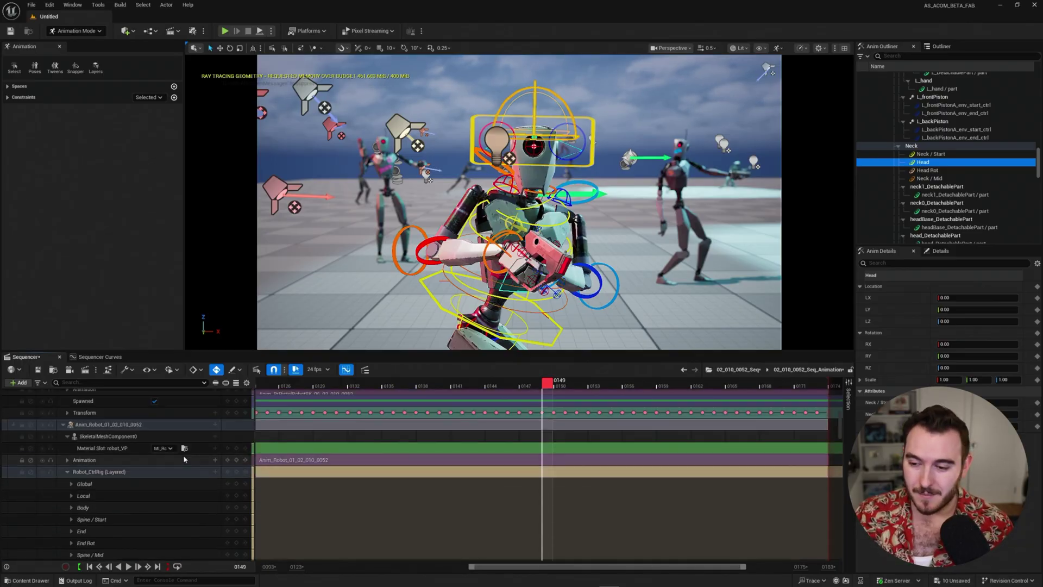
{"action": "scroll", "coordinate": [179, 458], "scroll_direction": "down", "scroll_amount": 5}
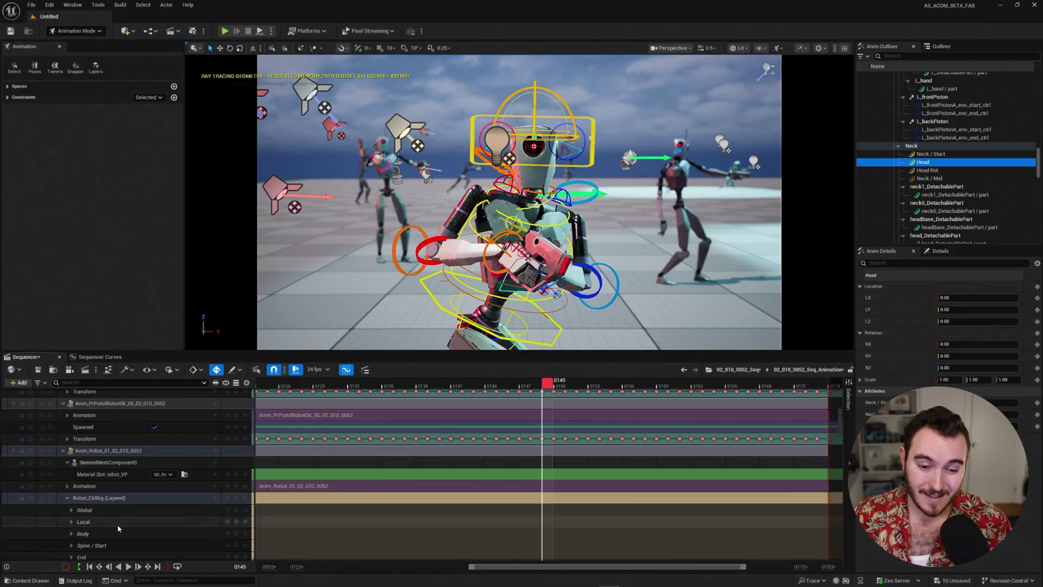
{"action": "left_click", "coordinate": [69, 498]}
{"action": "left_click", "coordinate": [92, 498]}
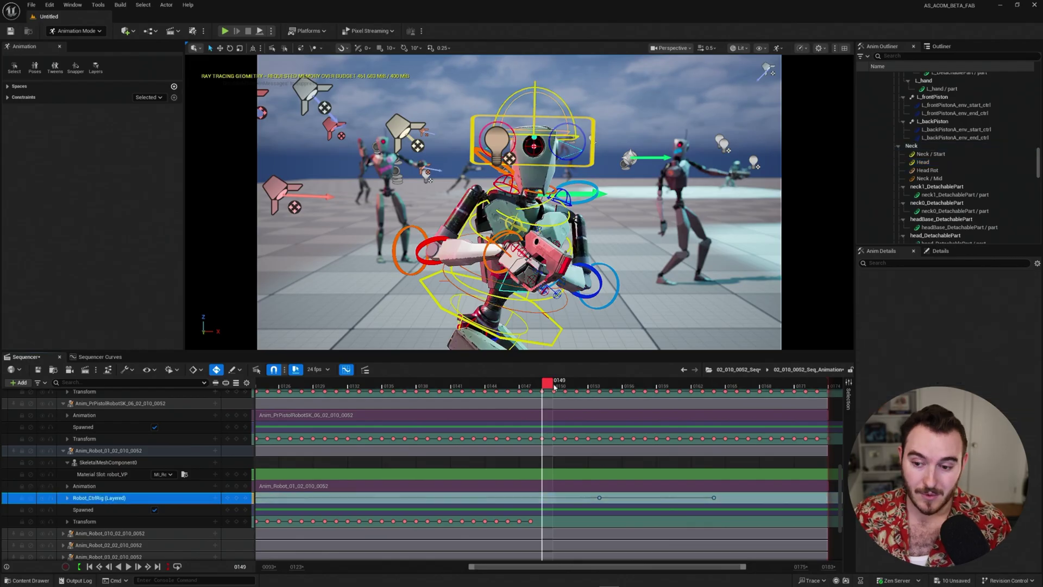
{"action": "left_click_drag", "start_coordinate": [554, 386], "coordinate": [683, 385]}
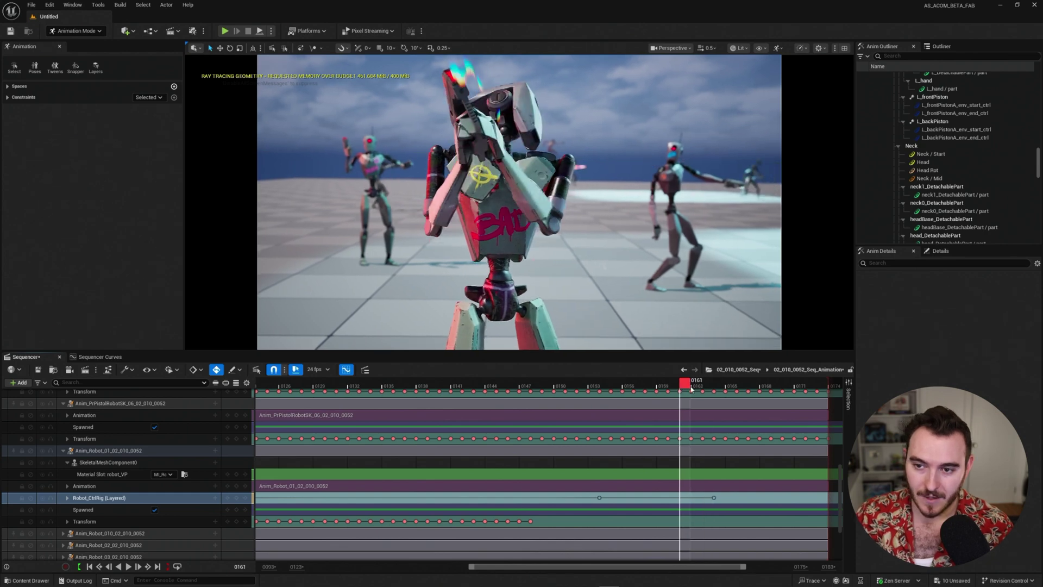
Mute the Robot_CtrlRig (Layered) track and play back the original baked animation.
{"action": "left_click", "coordinate": [91, 500]}
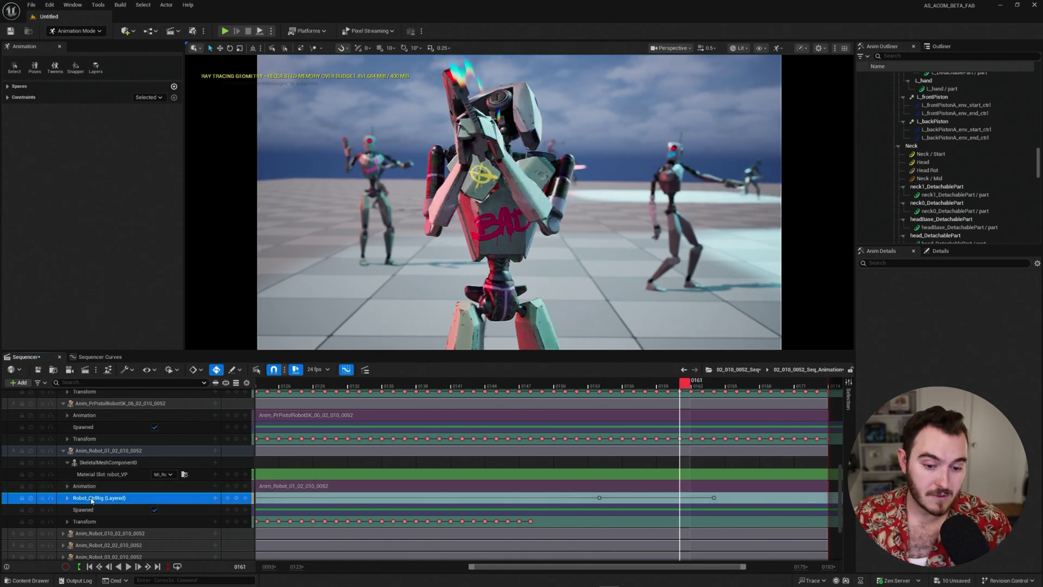
{"action": "left_click", "coordinate": [30, 498]}
{"action": "left_click_drag", "start_coordinate": [683, 385], "coordinate": [329, 385]}
{"action": "key", "text": "space"}
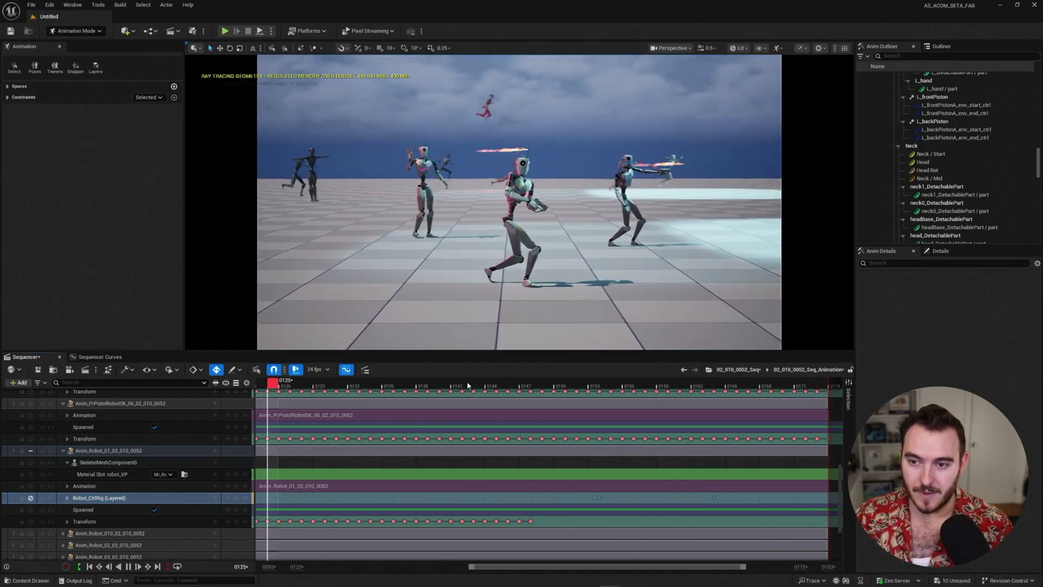
{"action": "key", "text": "space"}
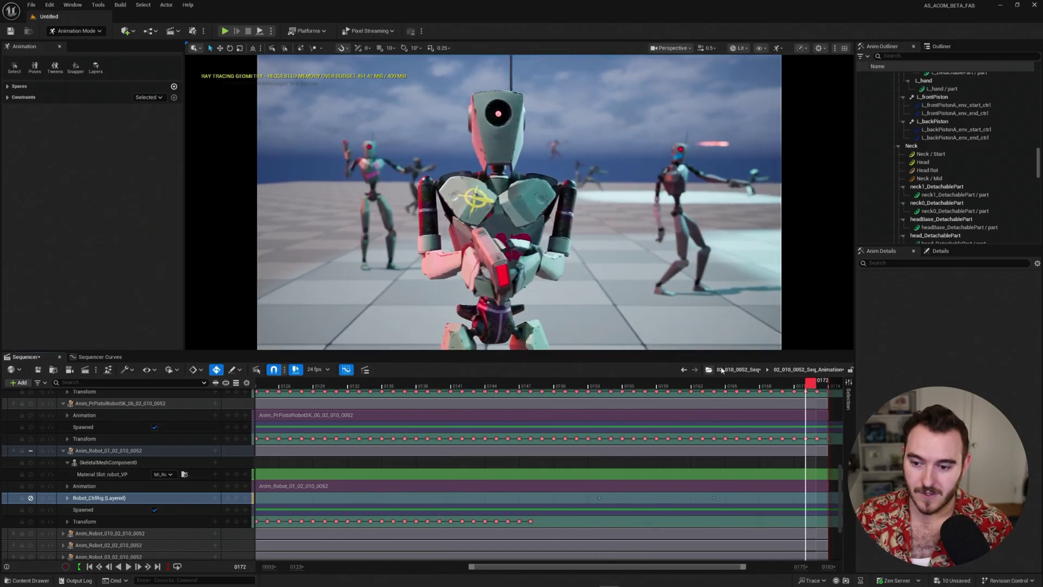
Move to frame 144 and toggle the Robot_CtrlRig (Layered) track's mute repeatedly to compare the layered and original animation.
{"action": "left_click", "coordinate": [486, 387]}
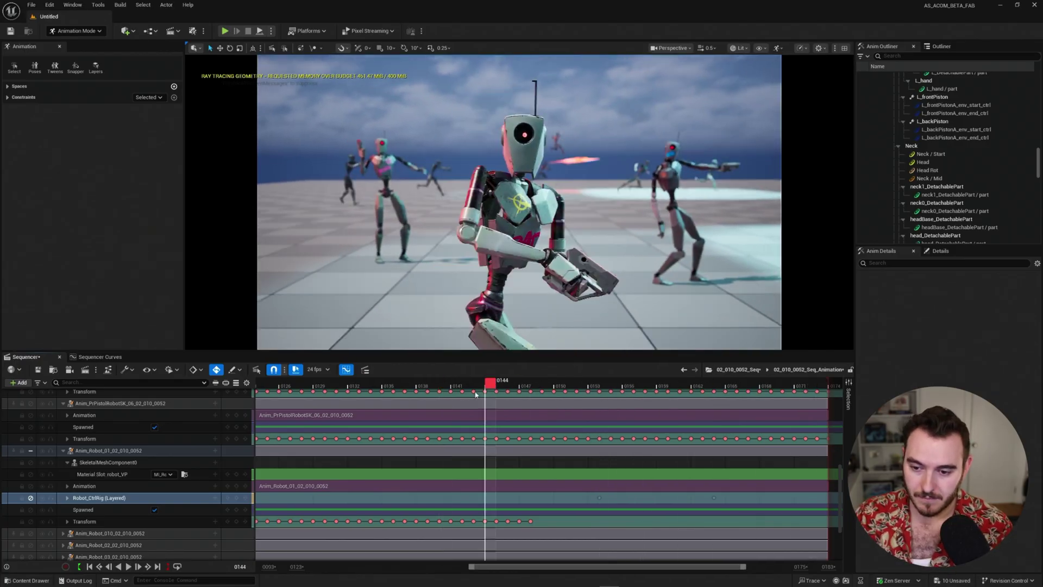
{"action": "left_click", "coordinate": [30, 498]}
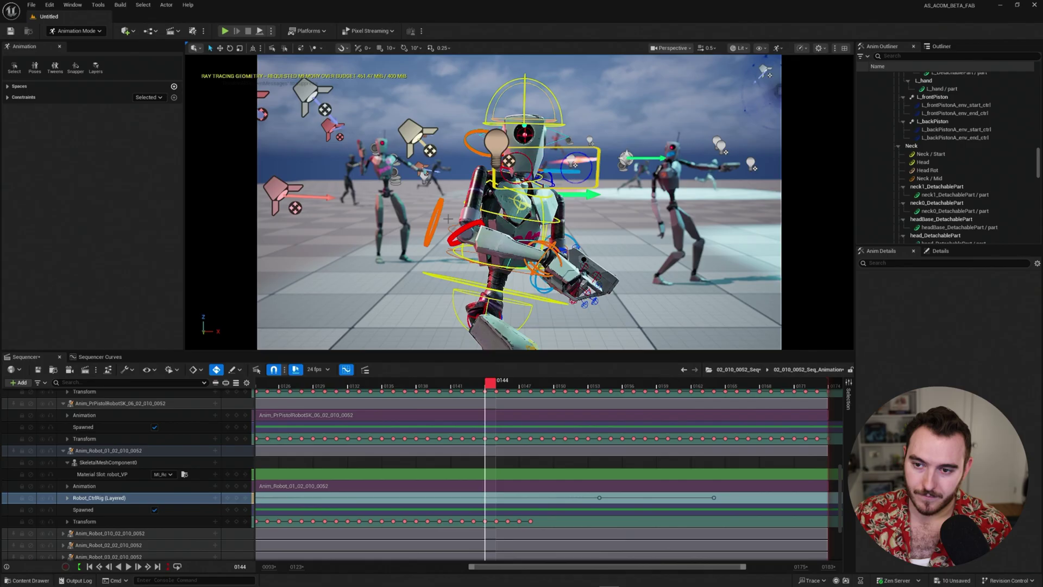
{"action": "left_click", "coordinate": [30, 498]}
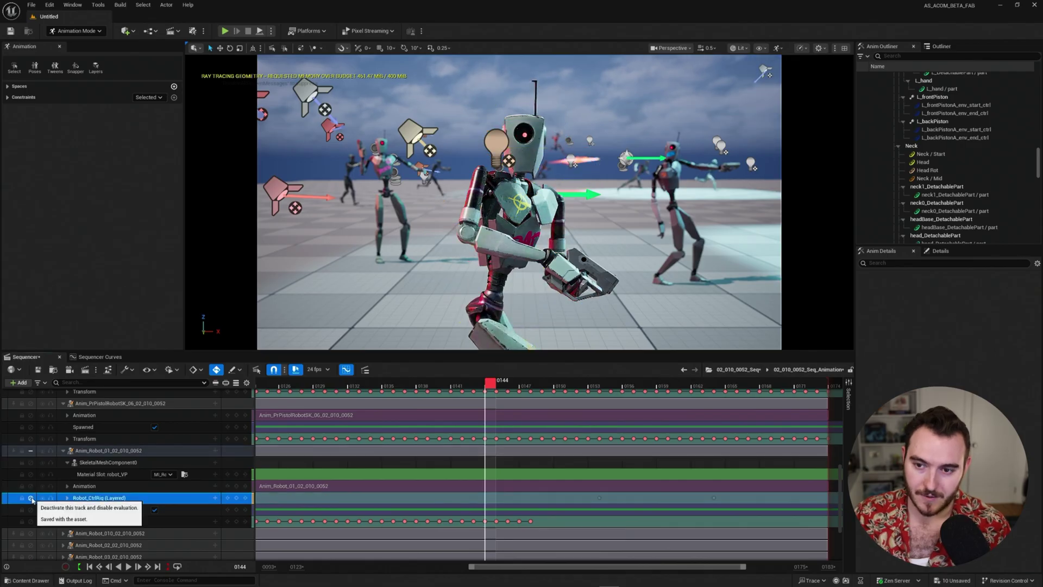
{"action": "left_click", "coordinate": [31, 498]}
{"action": "left_click", "coordinate": [31, 498]}
{"action": "left_click", "coordinate": [31, 498]}
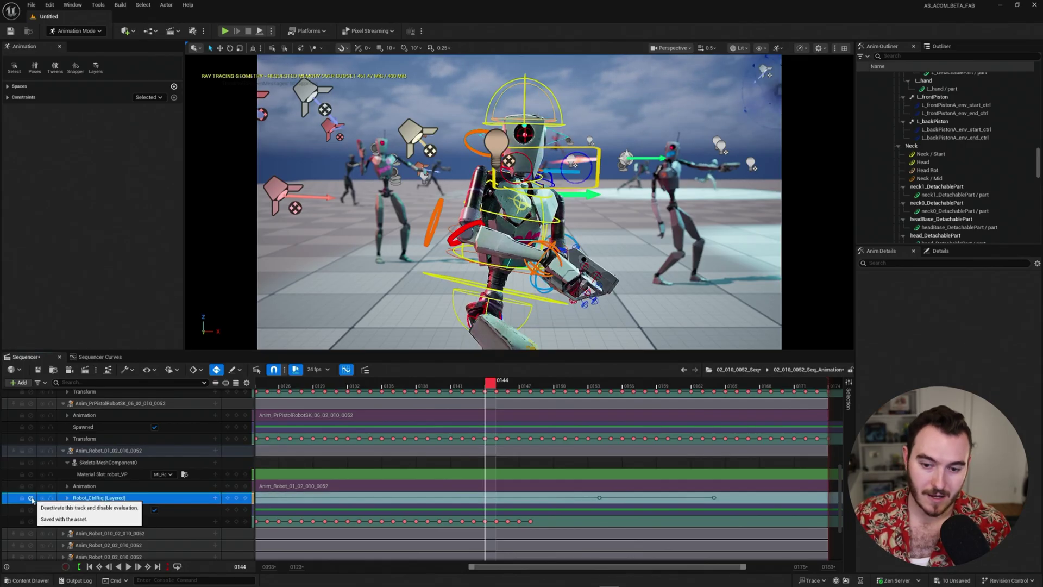
{"action": "left_click", "coordinate": [31, 498]}
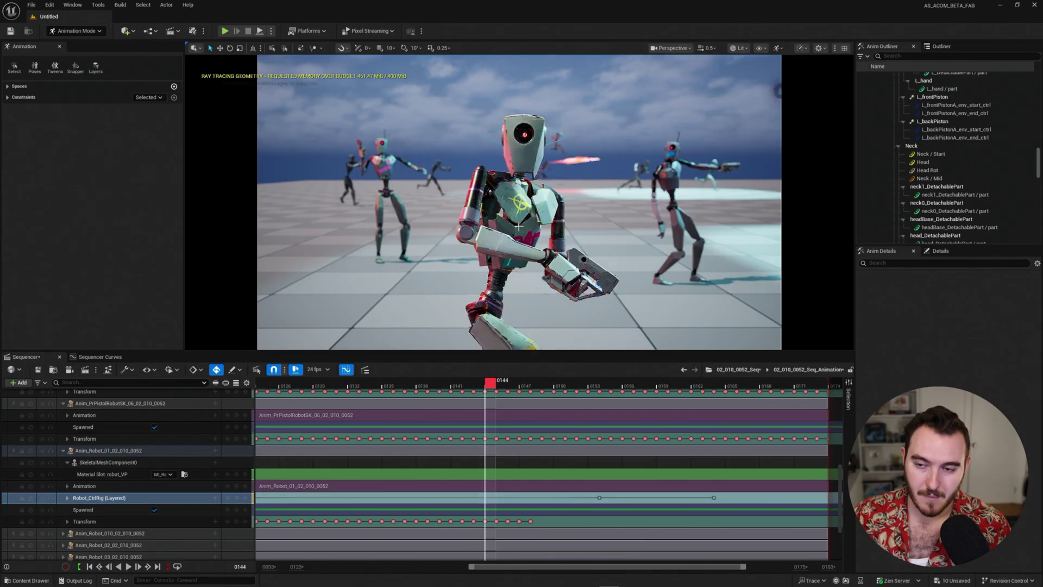
Mute the Robot_CtrlRig (Layered) track and play the original baked animation from frame 144.
{"action": "left_click", "coordinate": [30, 499]}
{"action": "key", "text": "space"}
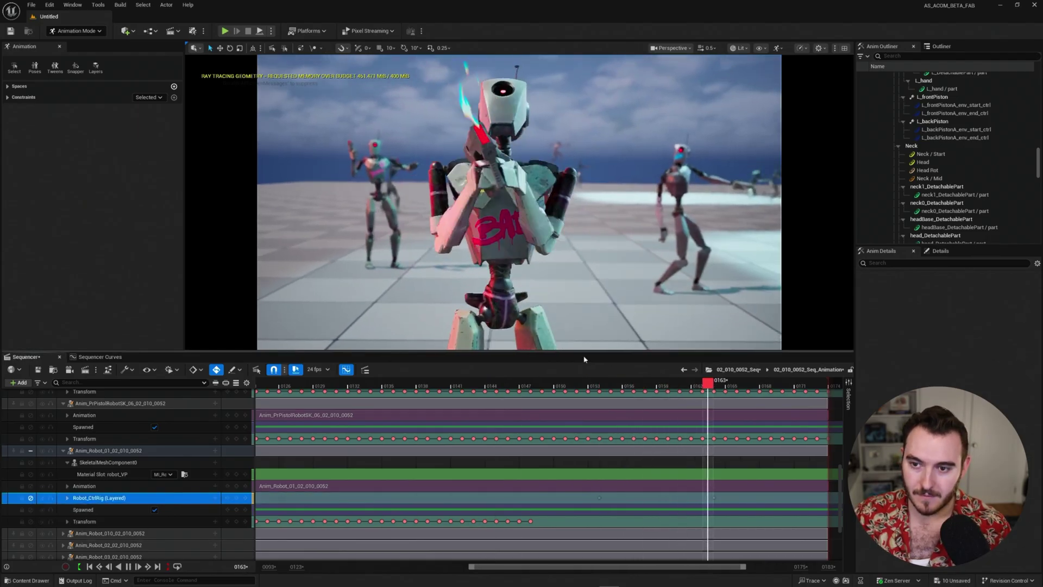
{"action": "key", "text": "space"}
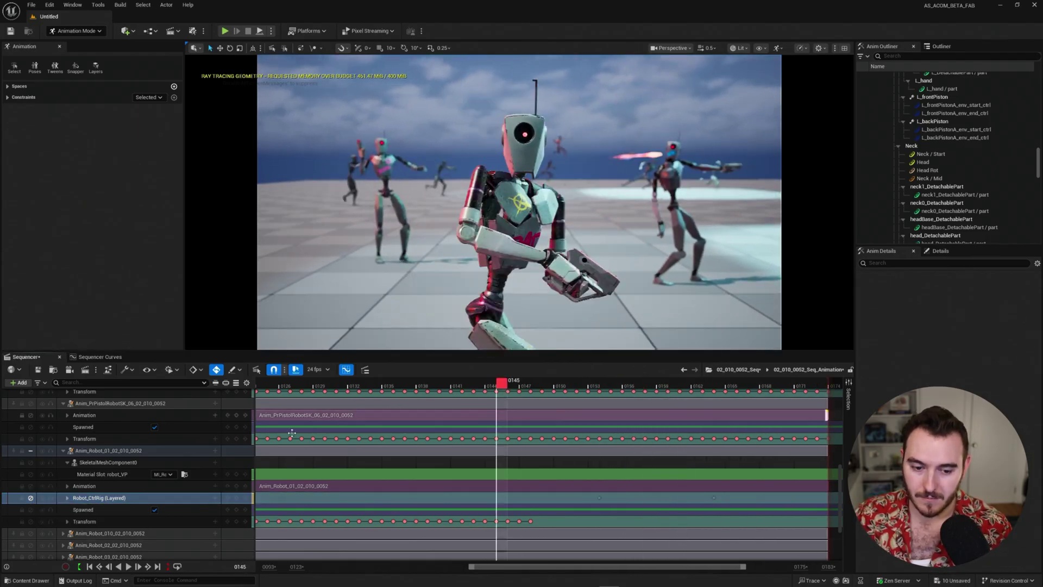
Unmute the Robot_CtrlRig (Layered) track, play back the layered head spin, and return the playhead to frame 147.
{"action": "left_click", "coordinate": [31, 498]}
{"action": "key", "text": "space"}
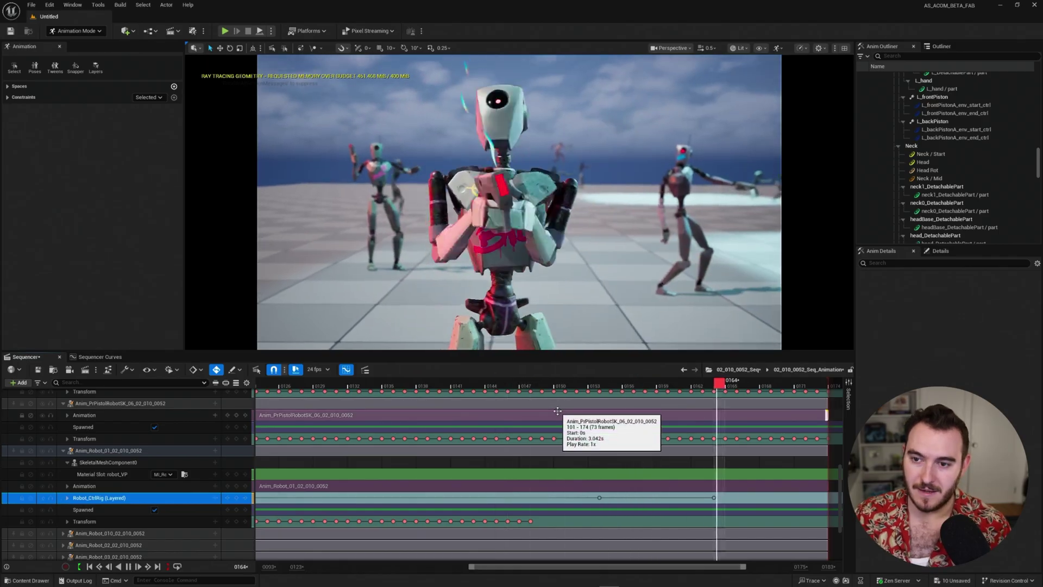
{"action": "left_click", "coordinate": [517, 384]}
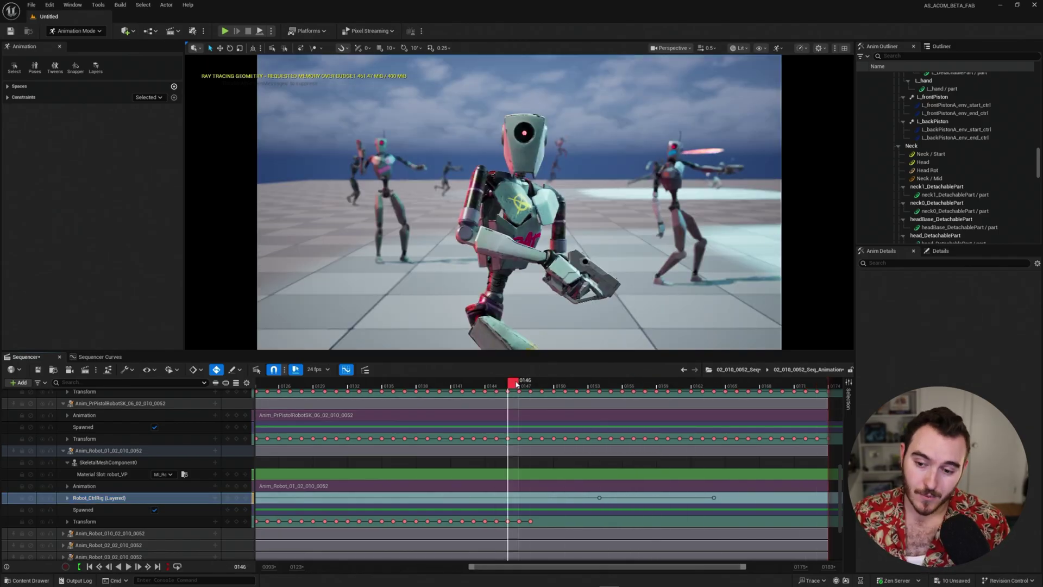
{"action": "mouse_move", "coordinate": [516, 384]}
{"action": "left_mouse_down"}
{"action": "mouse_move", "coordinate": [659, 384]}
{"action": "mouse_move", "coordinate": [526, 389]}
{"action": "left_mouse_up"}
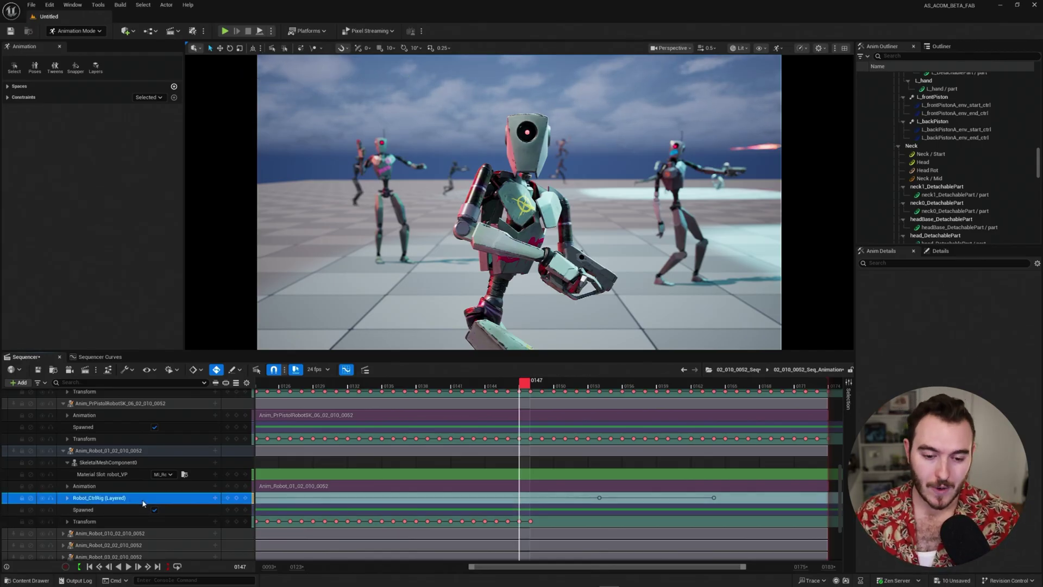
Review the Robot_CtrlRig (Layered) track's options, including Convert To Layered, then dismiss them and keep the track selected.
{"action": "right_click", "coordinate": [118, 502]}
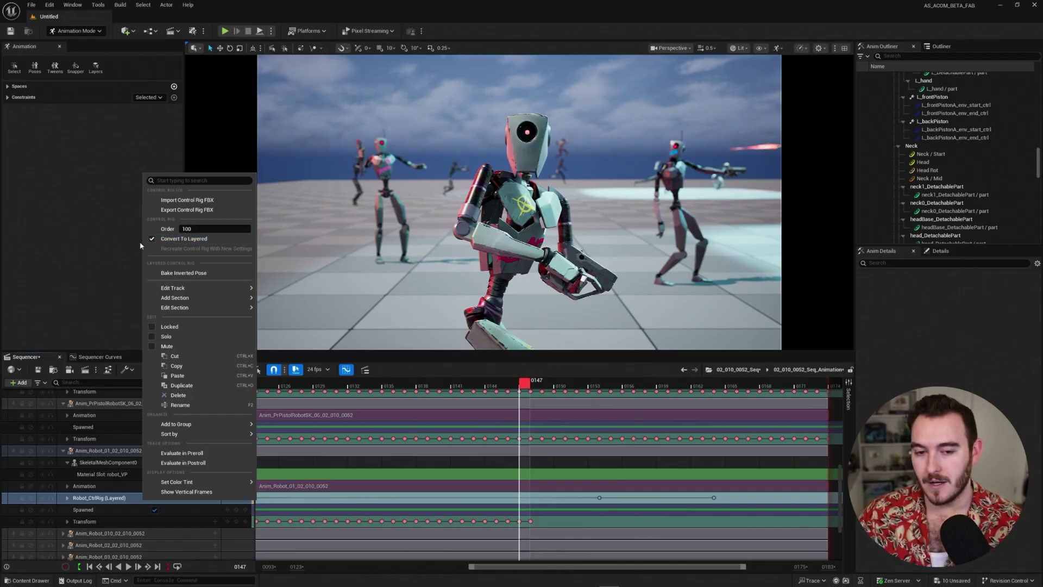
{"action": "left_click", "coordinate": [111, 269]}
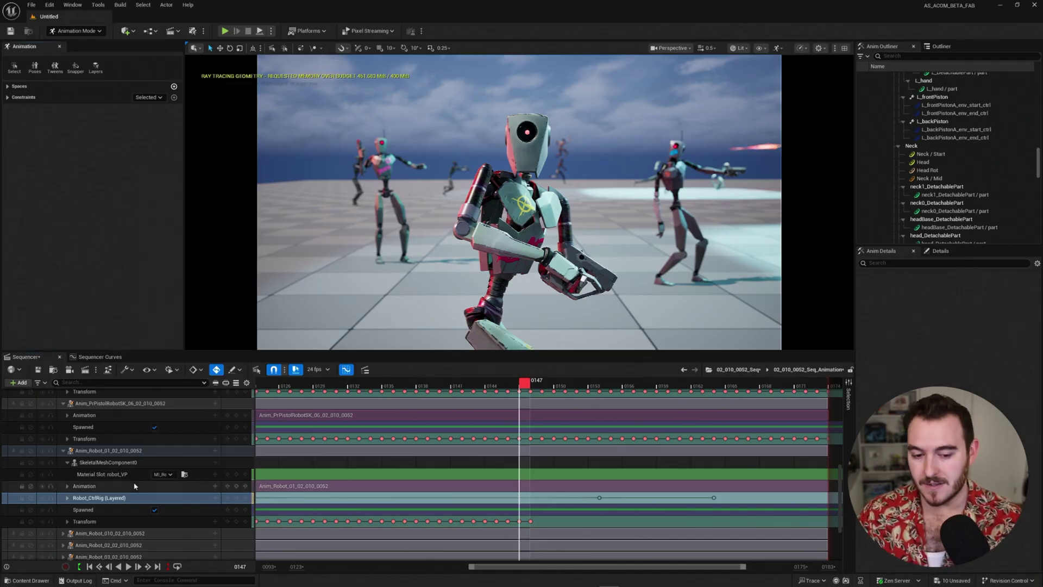
{"action": "left_click", "coordinate": [135, 497]}
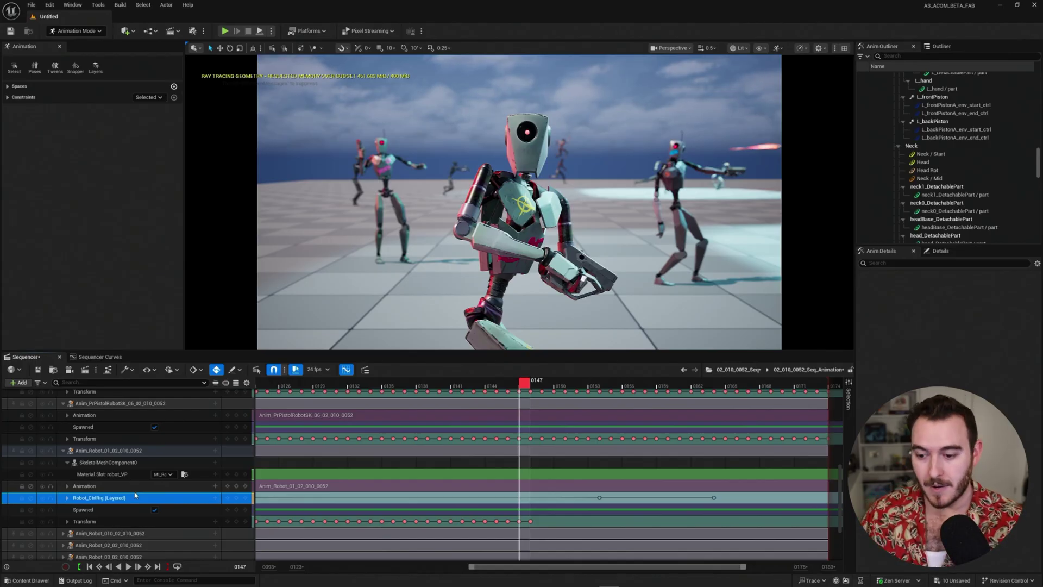
Scrub back well before the head spin and play the layered animation through to frame 171.
{"action": "left_click", "coordinate": [522, 388]}
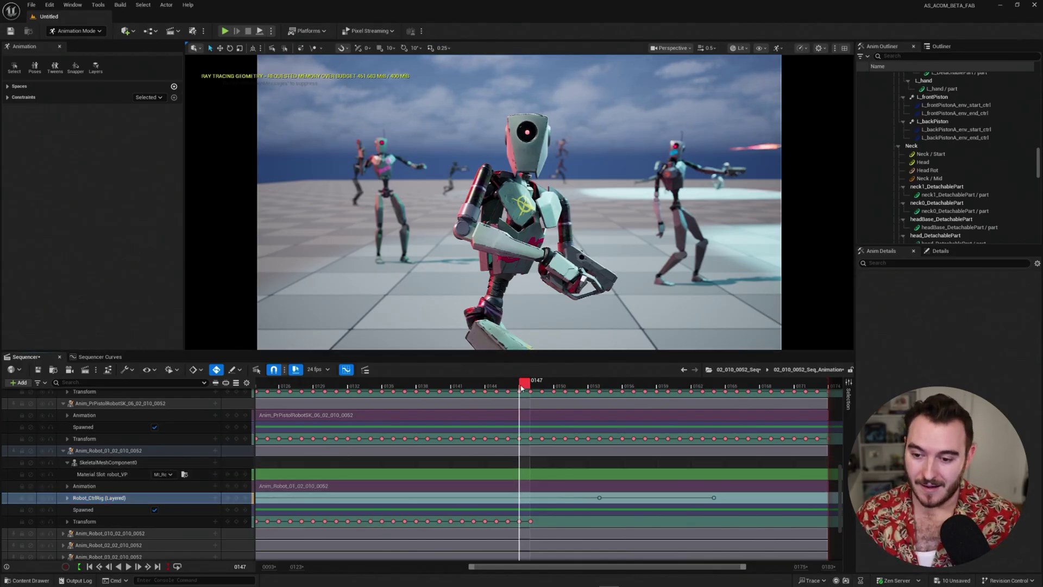
{"action": "left_click_drag", "start_coordinate": [521, 388], "coordinate": [349, 404]}
{"action": "key", "text": "space"}
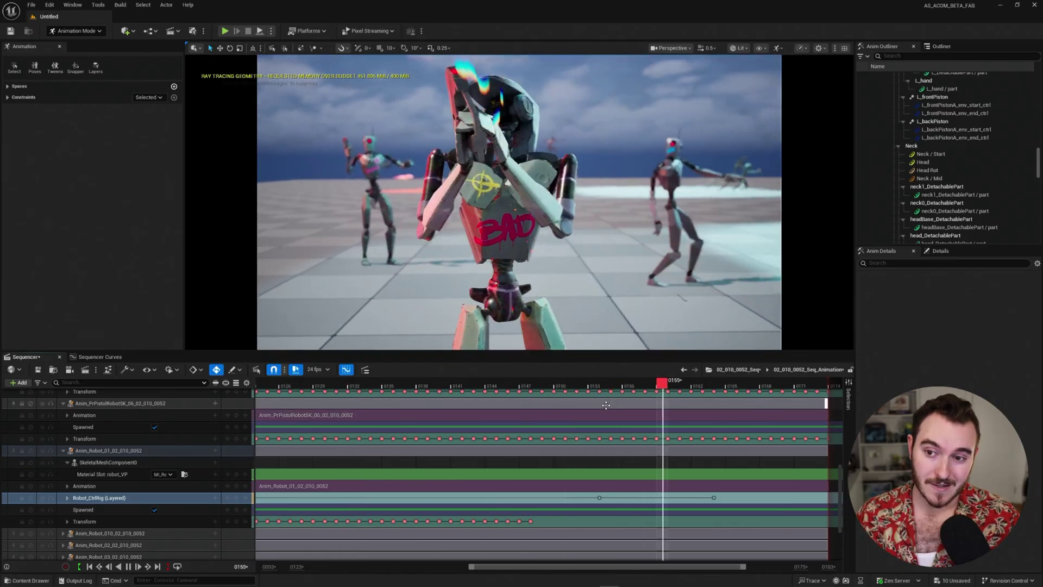
{"action": "key", "text": "space"}
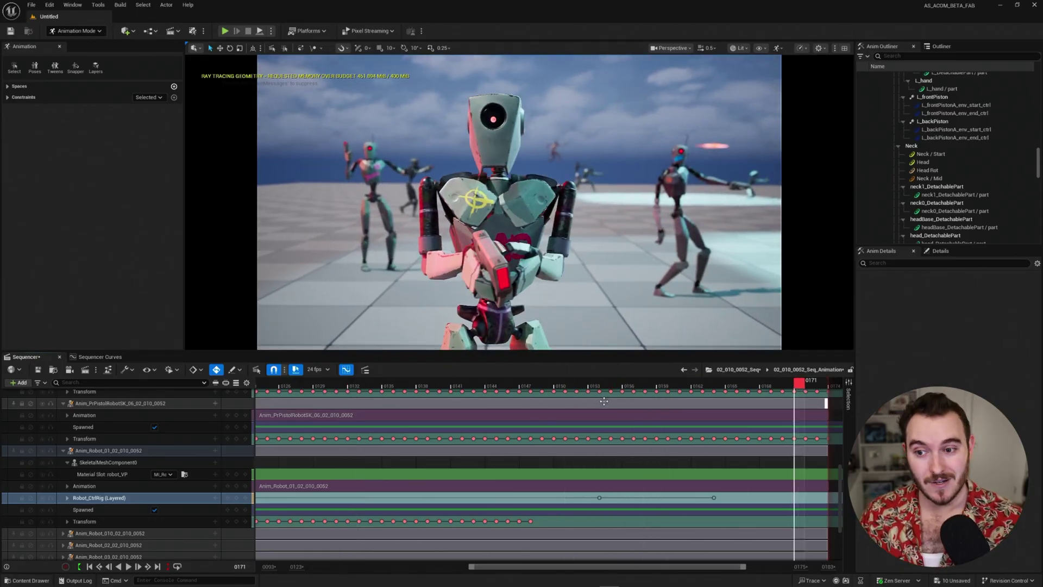